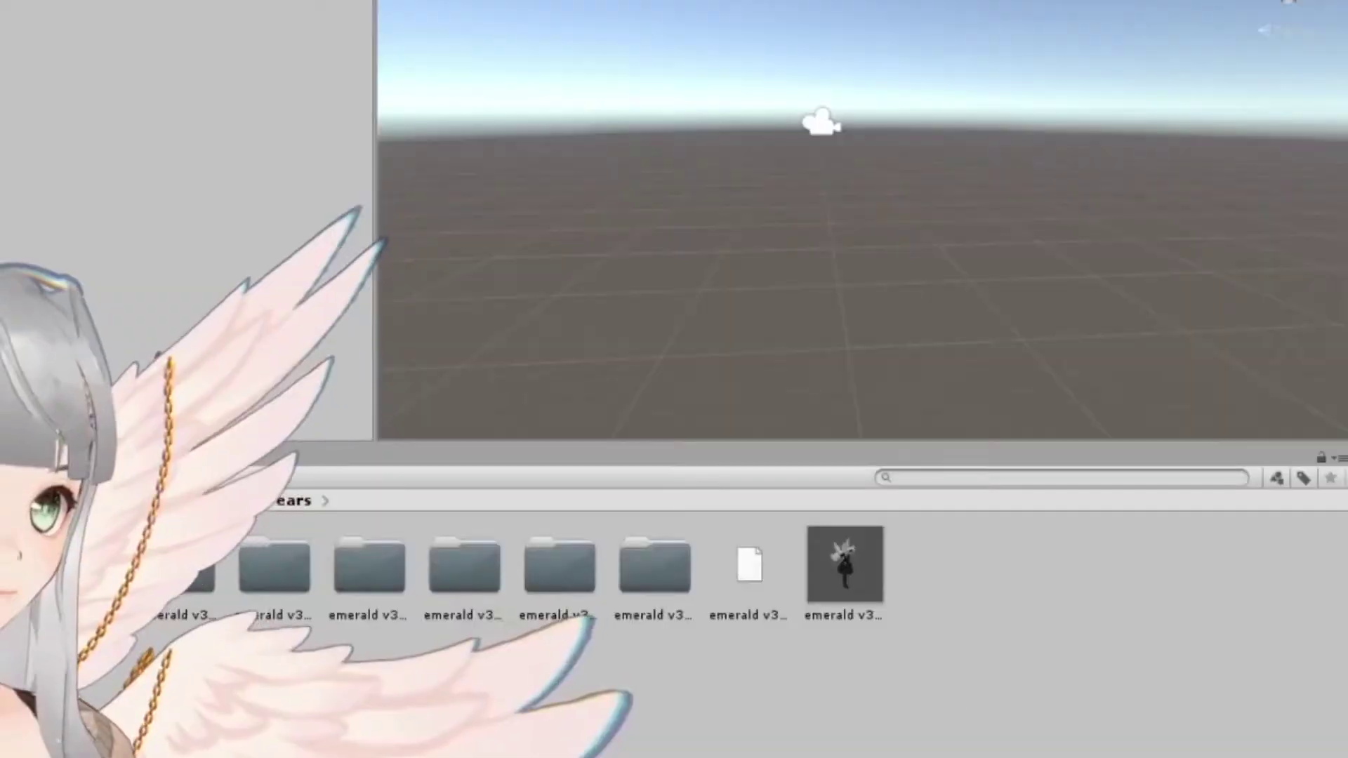
- Place the emerald v3 ears black wings avatar prefab in the sample scene
left_click_drag(778, 443, 773, 213)
left_click_drag(840, 179, 824, 235)
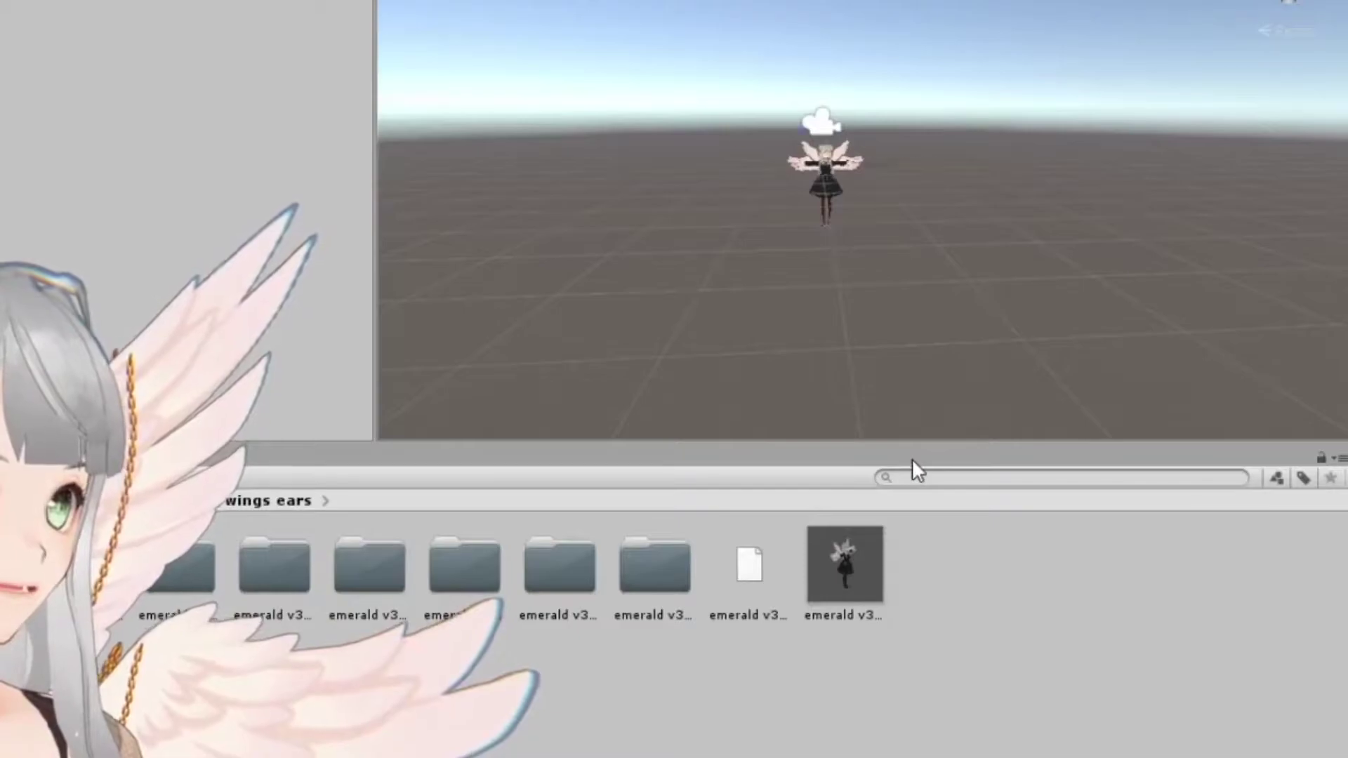
scroll(922, 198, "down", 5)
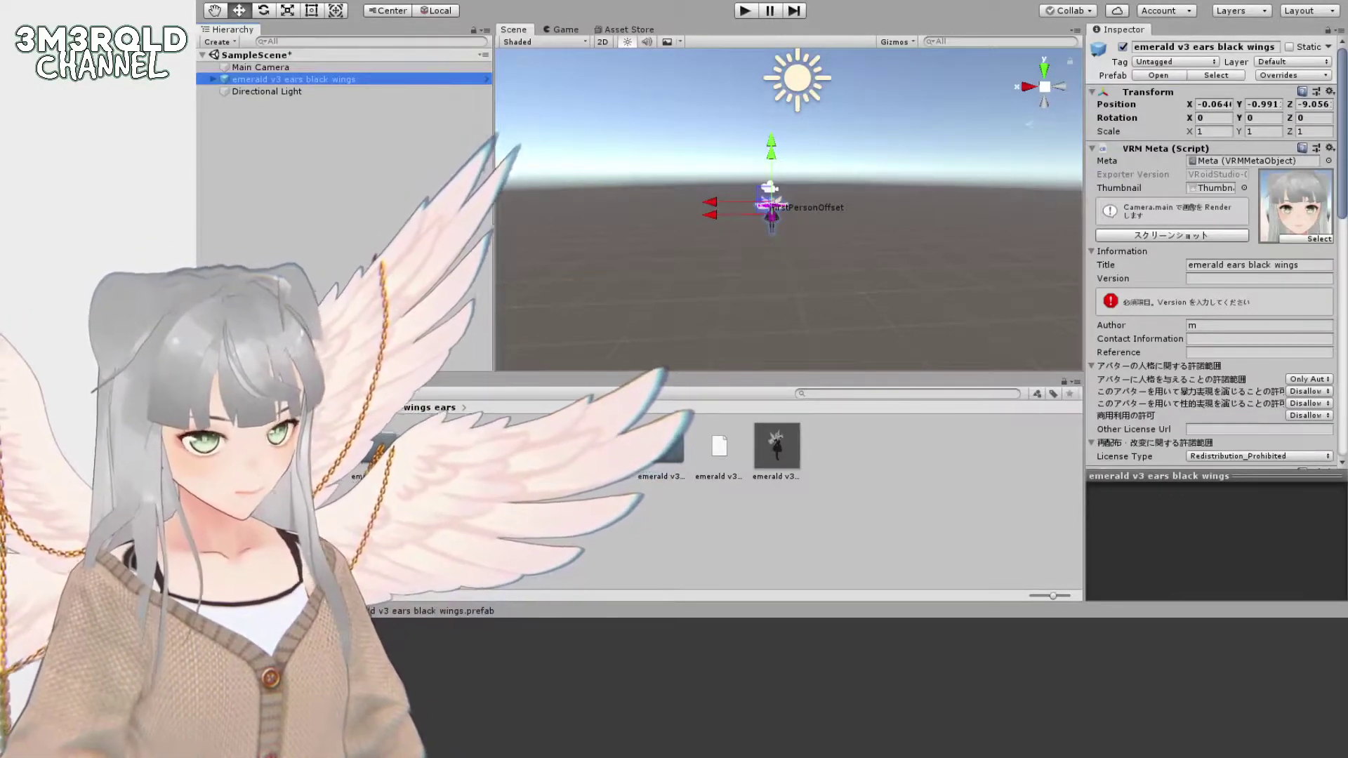
- Reset the transform of the emerald v3 ears black wings avatar so its position is 0, 0, 0
left_click(883, 363)
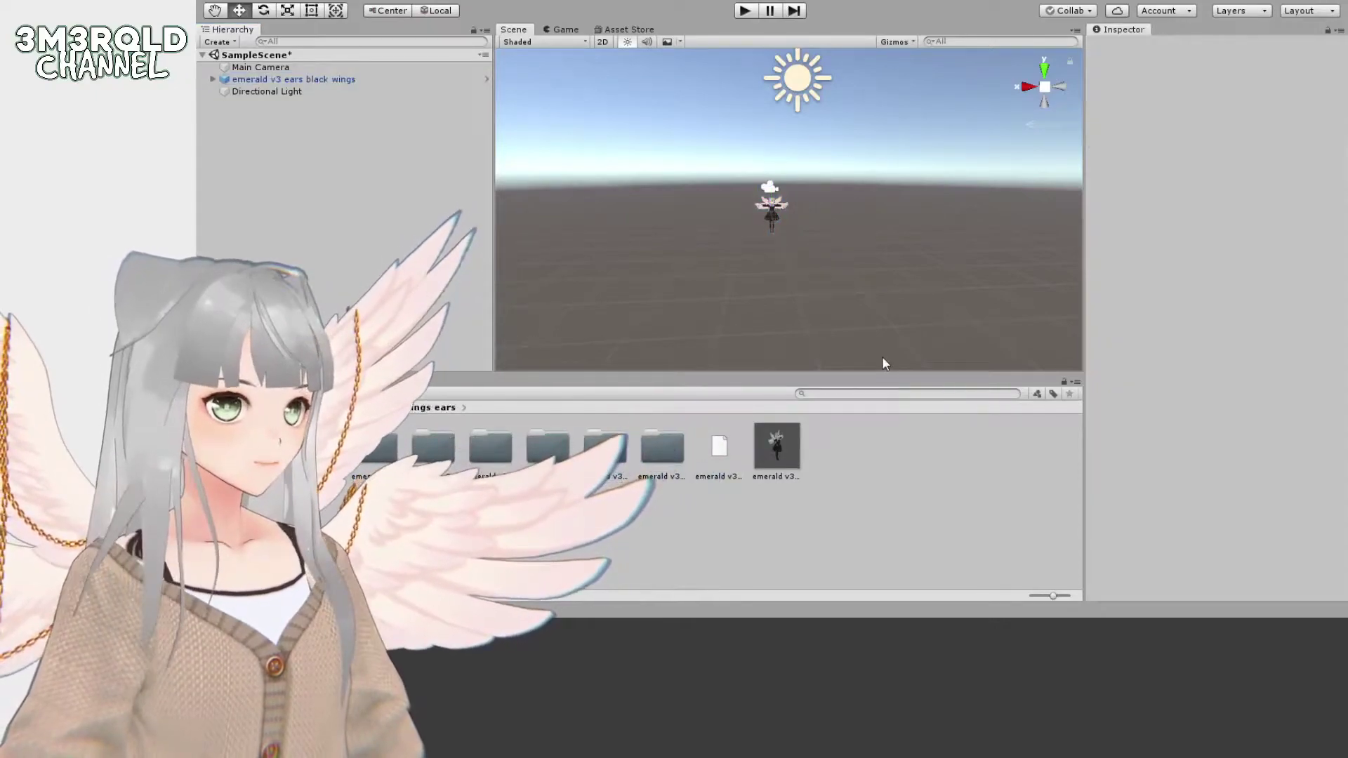
left_click(772, 221)
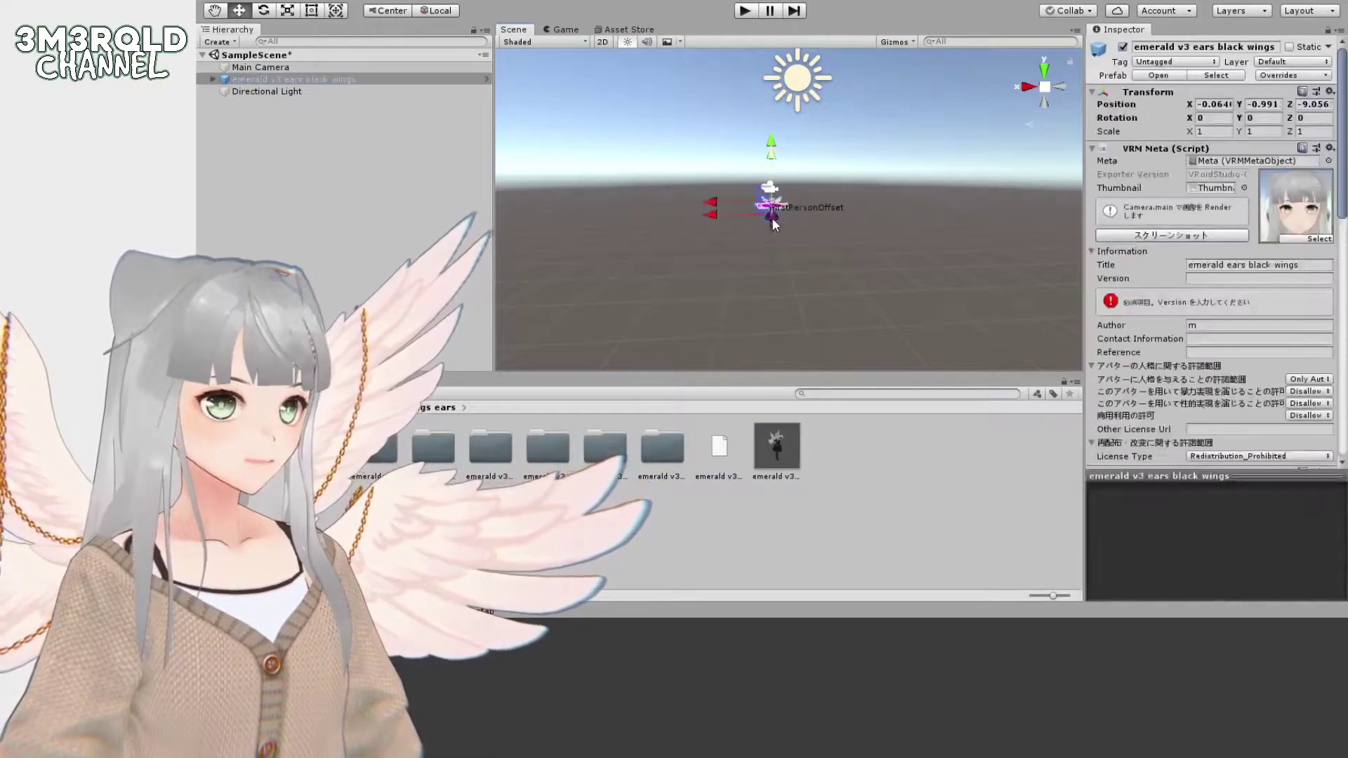
left_click(1154, 97)
left_click(1155, 96)
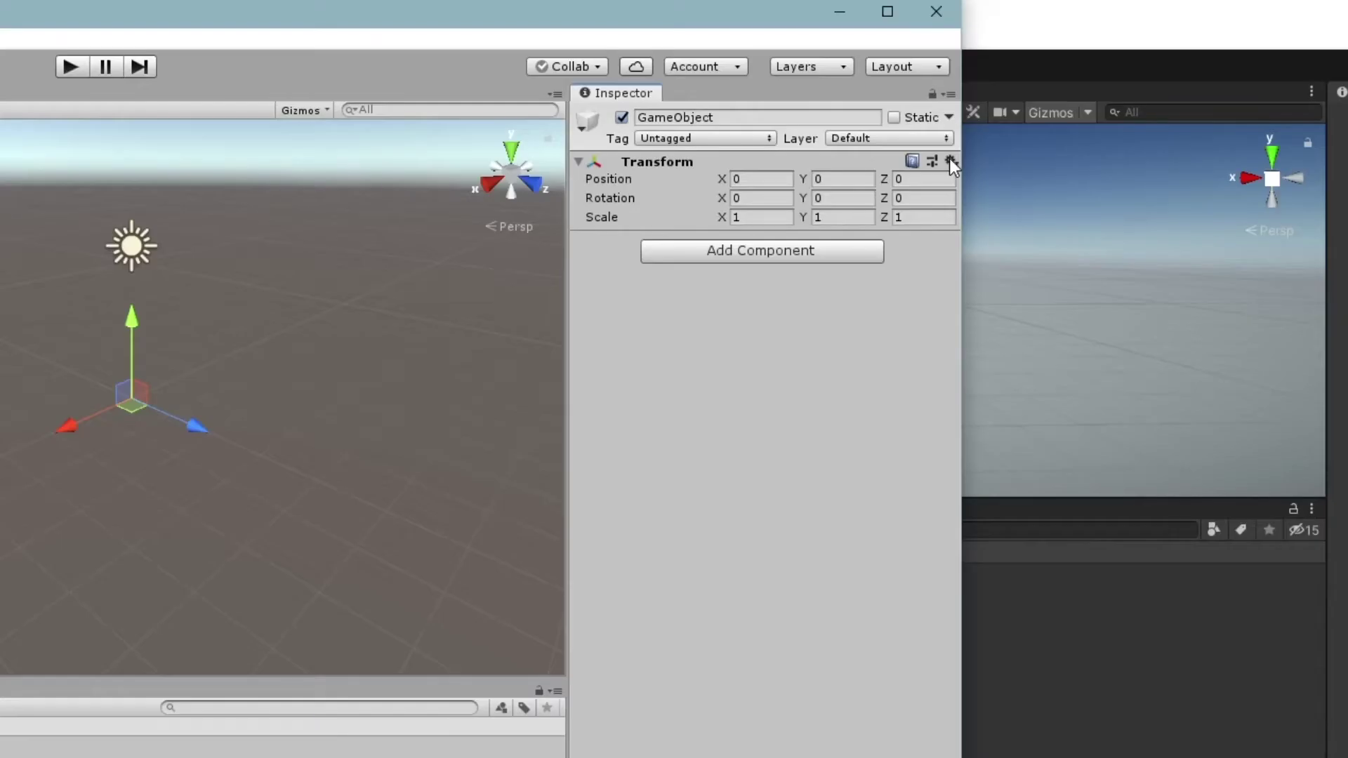
left_click(950, 161)
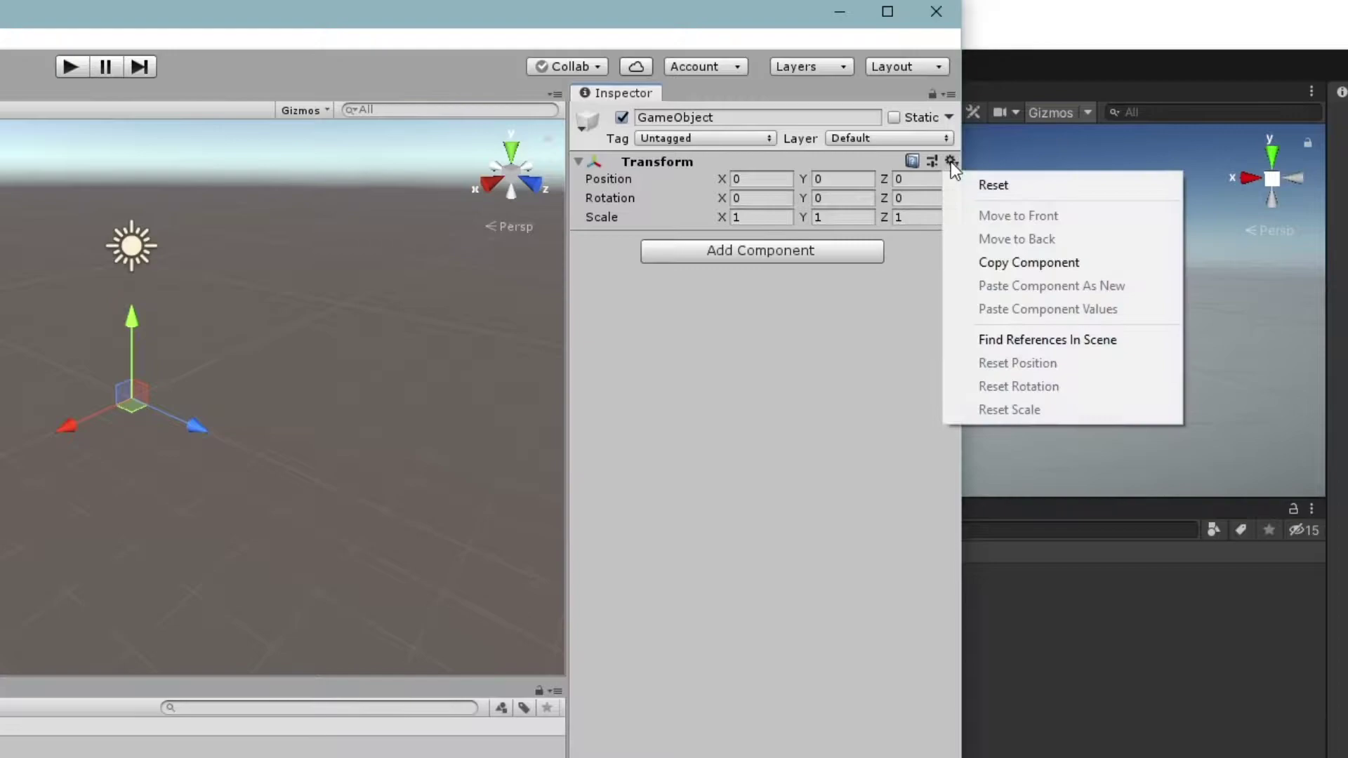
left_click(970, 180)
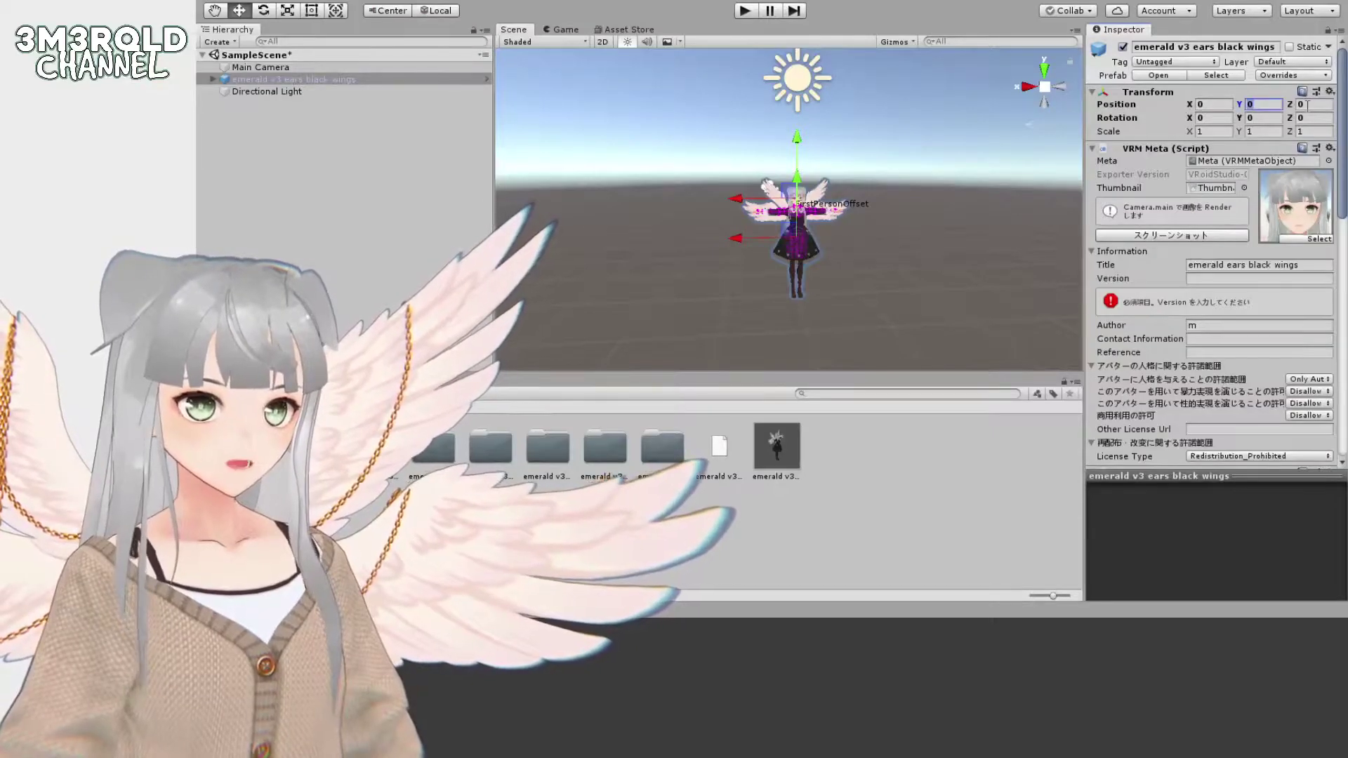
left_click(1307, 104)
scroll(797, 268, "up", 5)
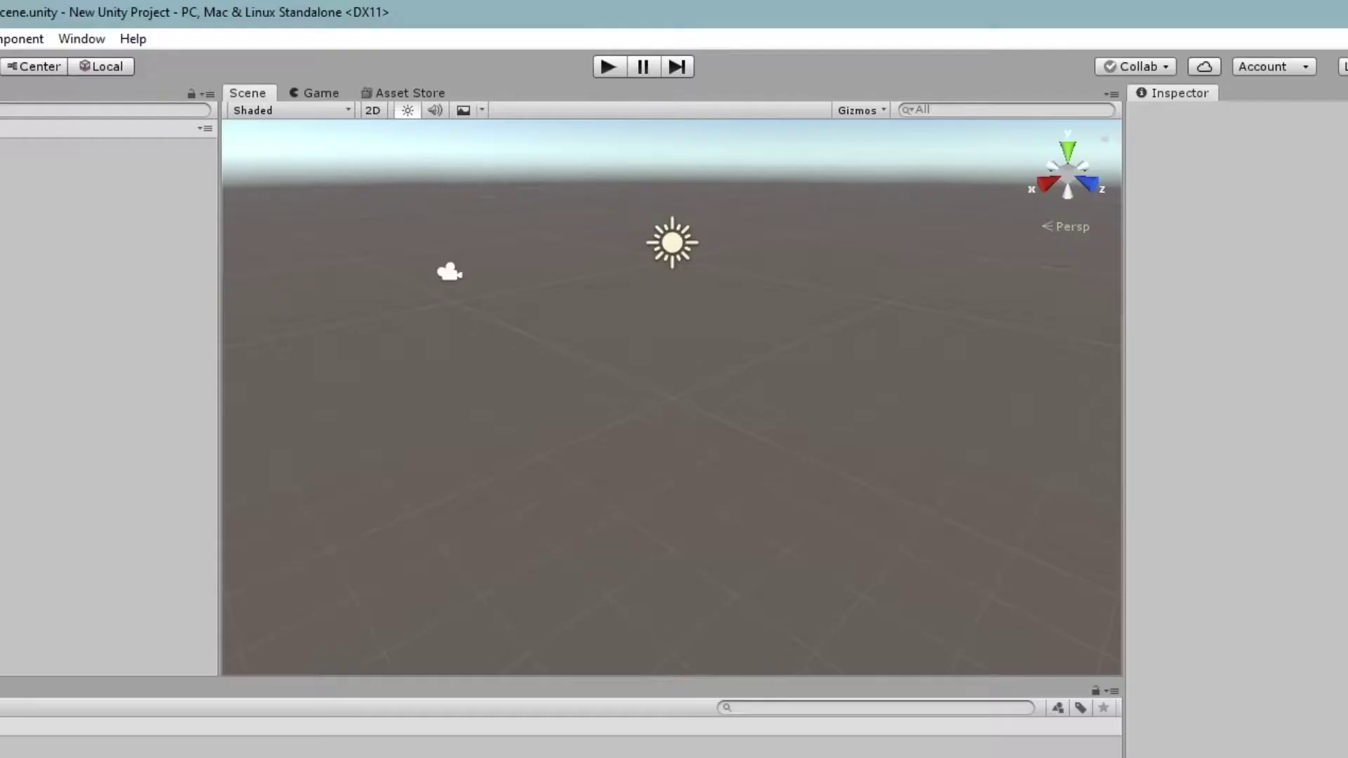
- Install the ProBuilder 4.5.2 package from the Unity Registry and close the package manager
left_click(68, 40)
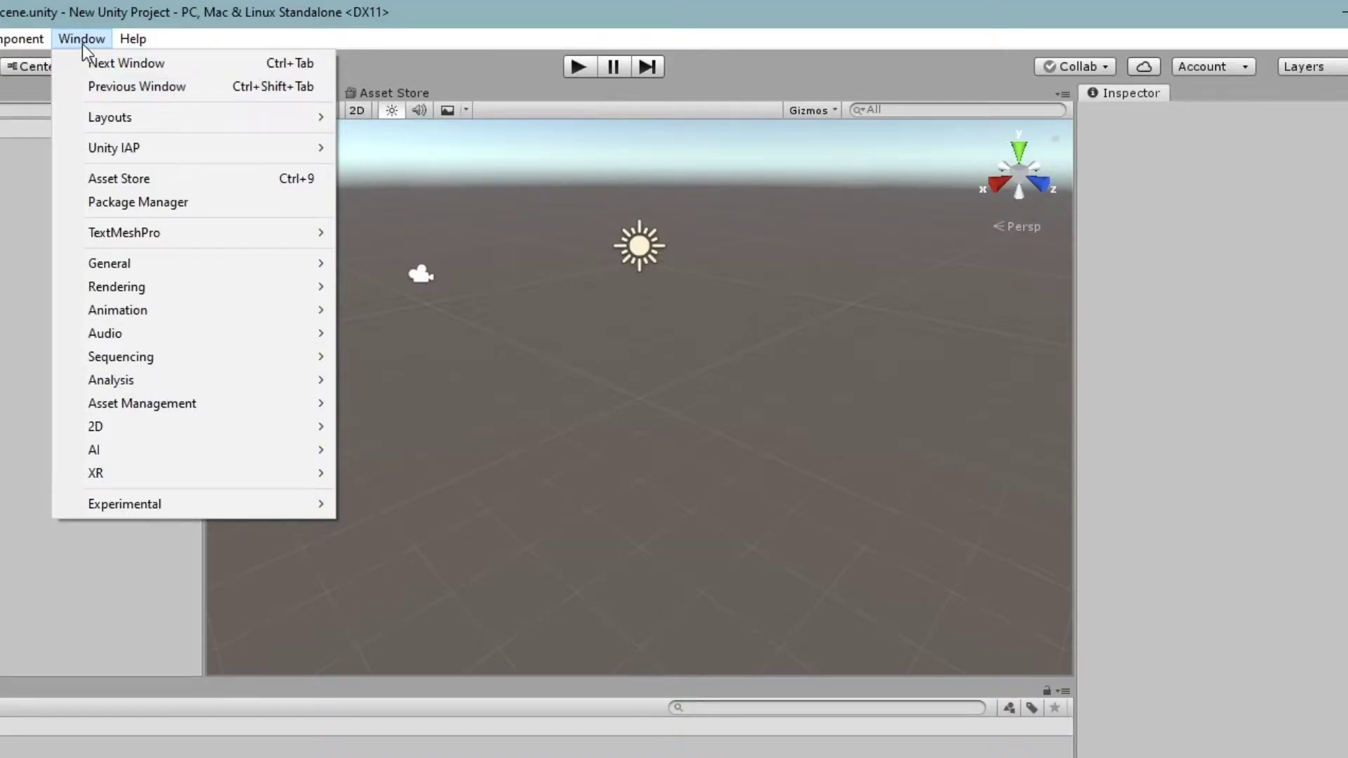
left_click(188, 203)
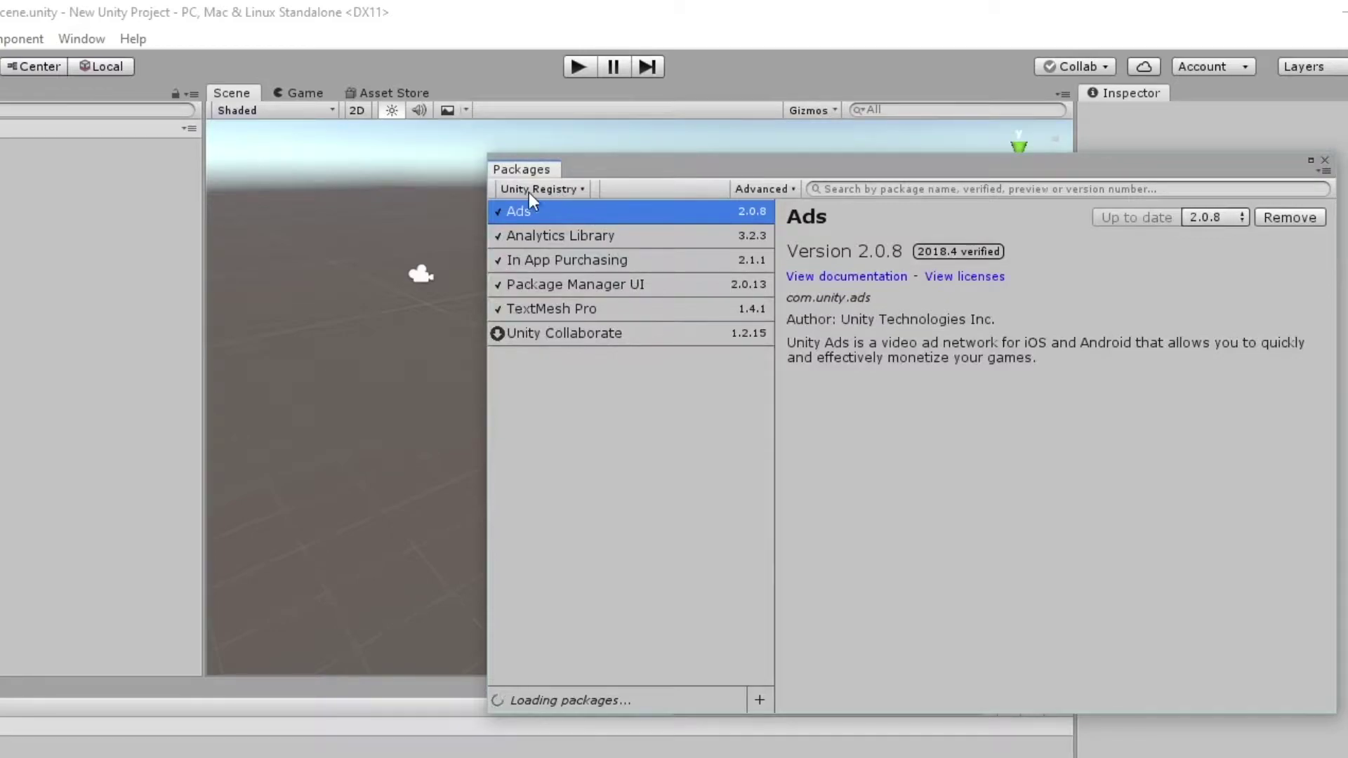
left_click(571, 188)
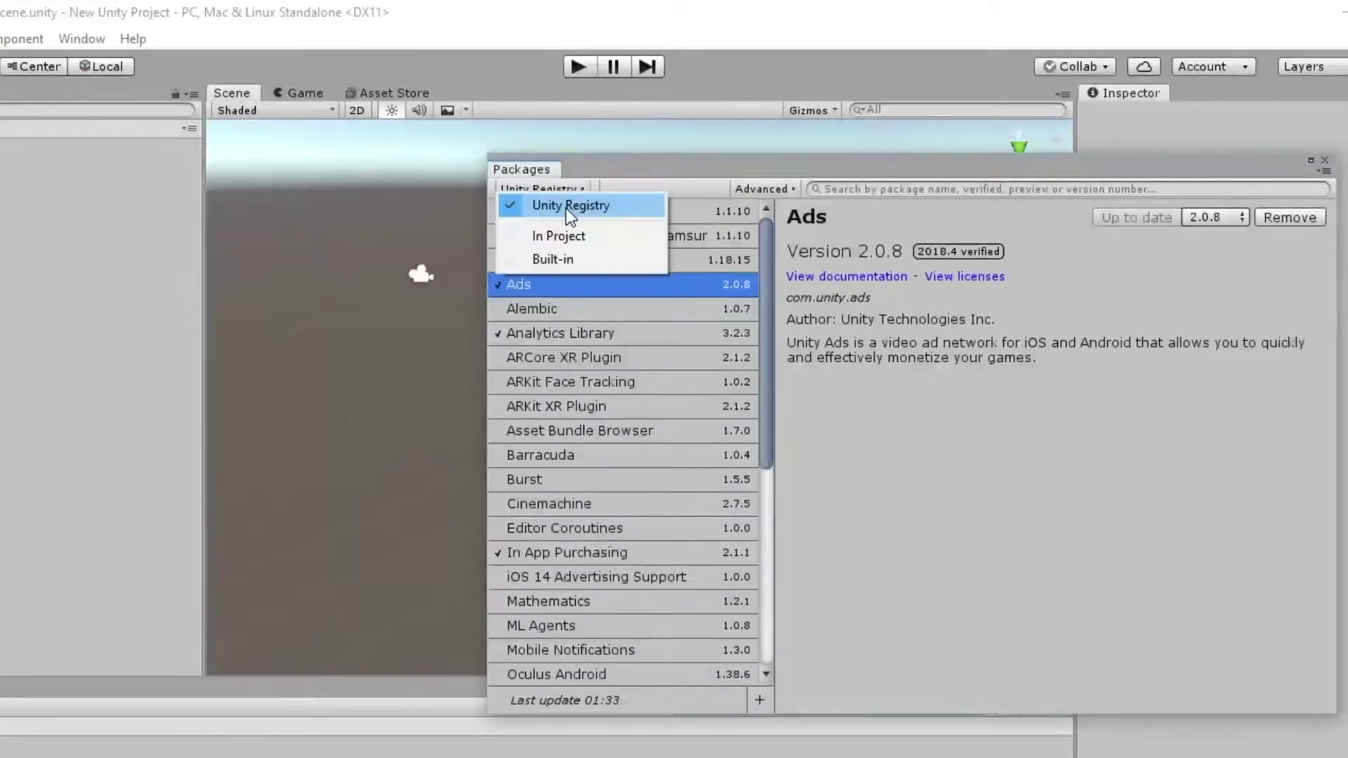
left_click(566, 208)
scroll(659, 347, "down", 5)
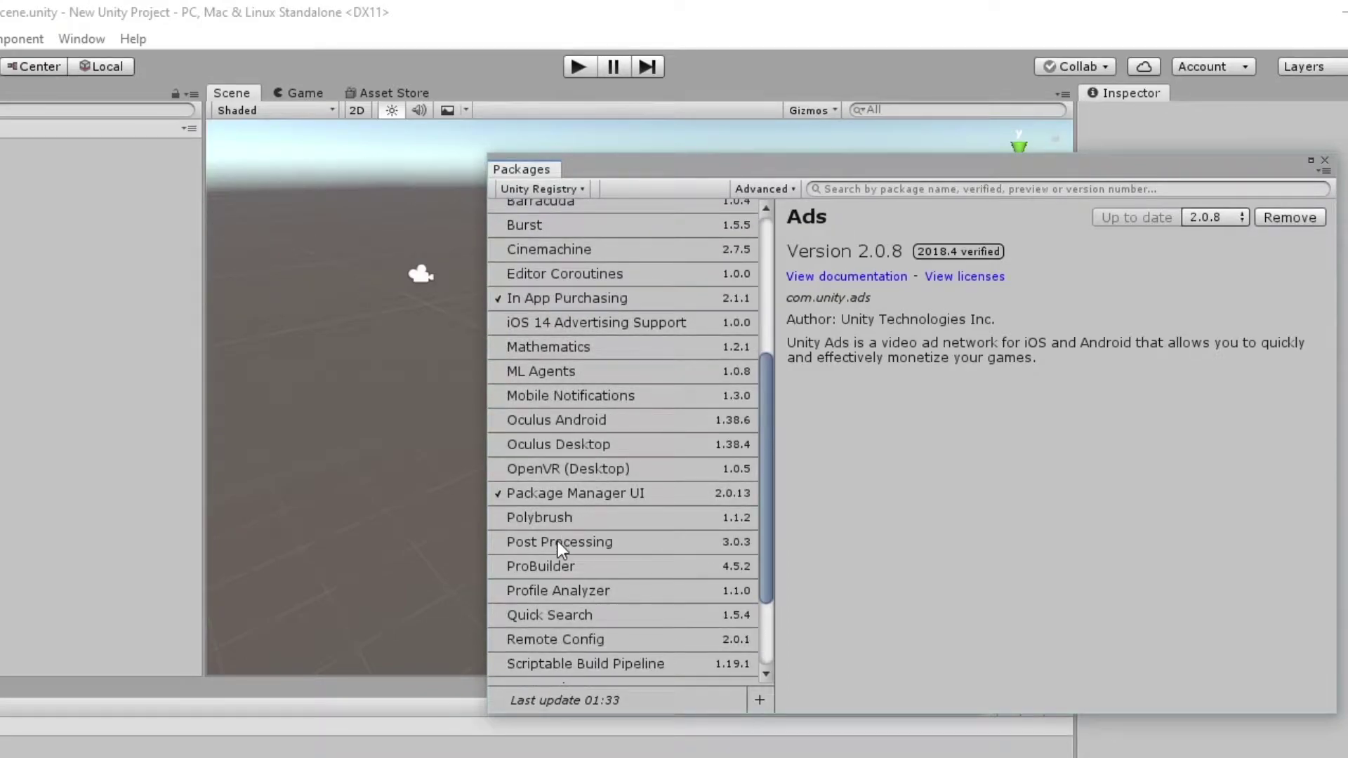
left_click(553, 567)
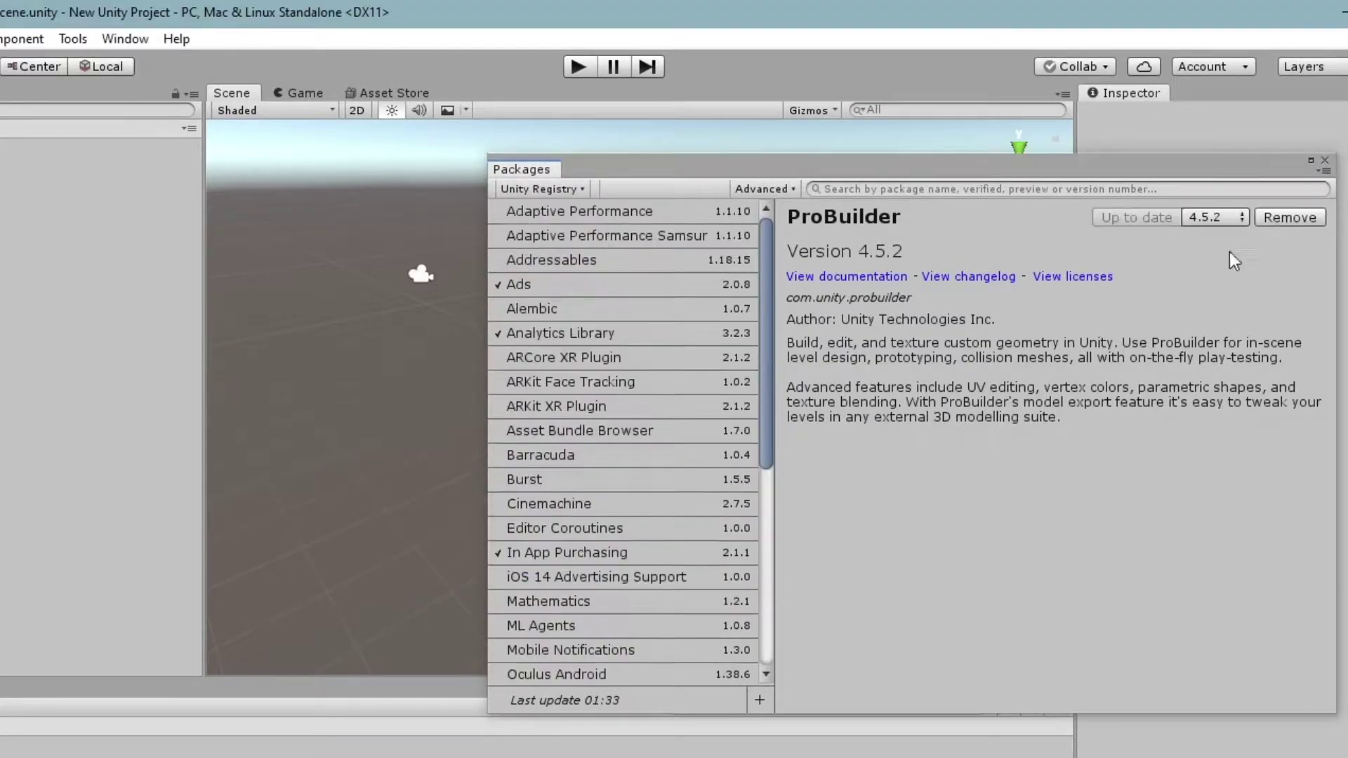
left_click(1324, 160)
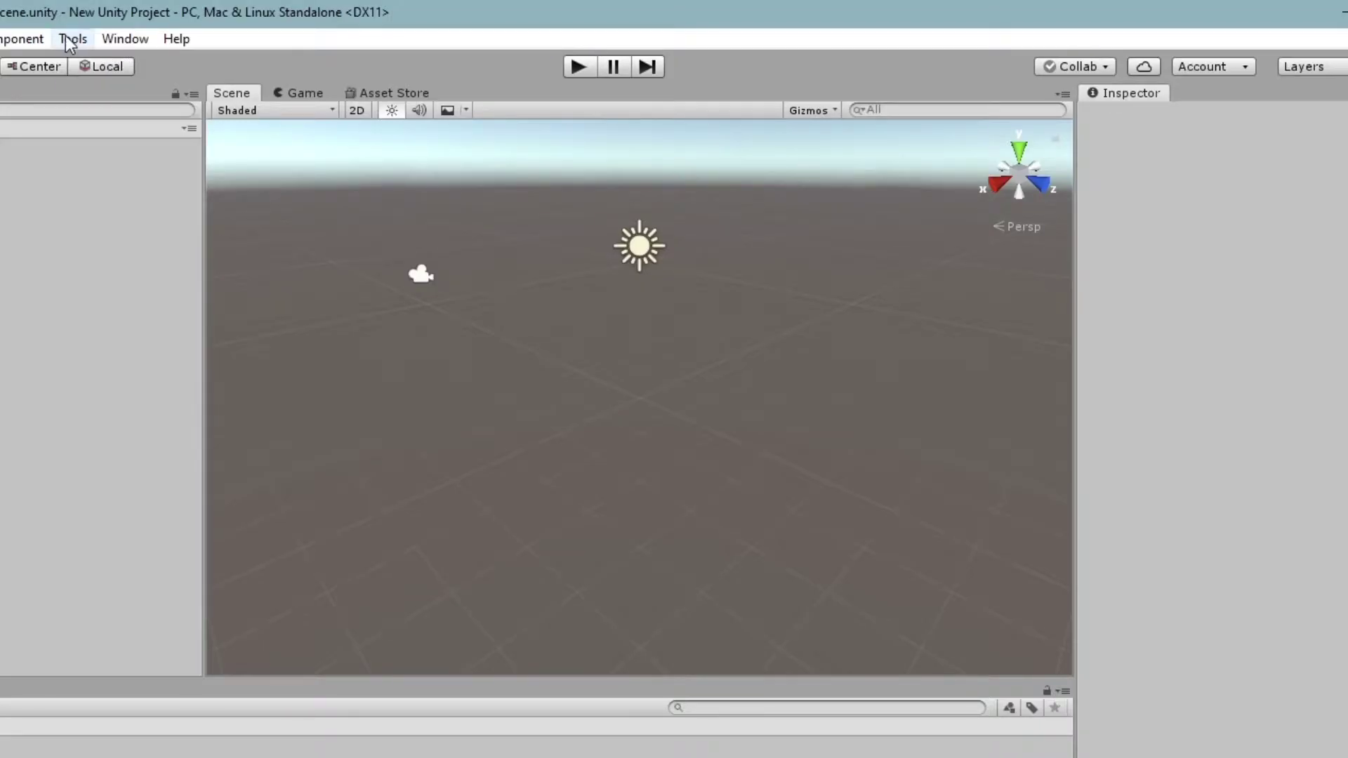
- Open the ProBuilder window and dock it above the Inspector
left_click(71, 39)
mouse_move(95, 57)
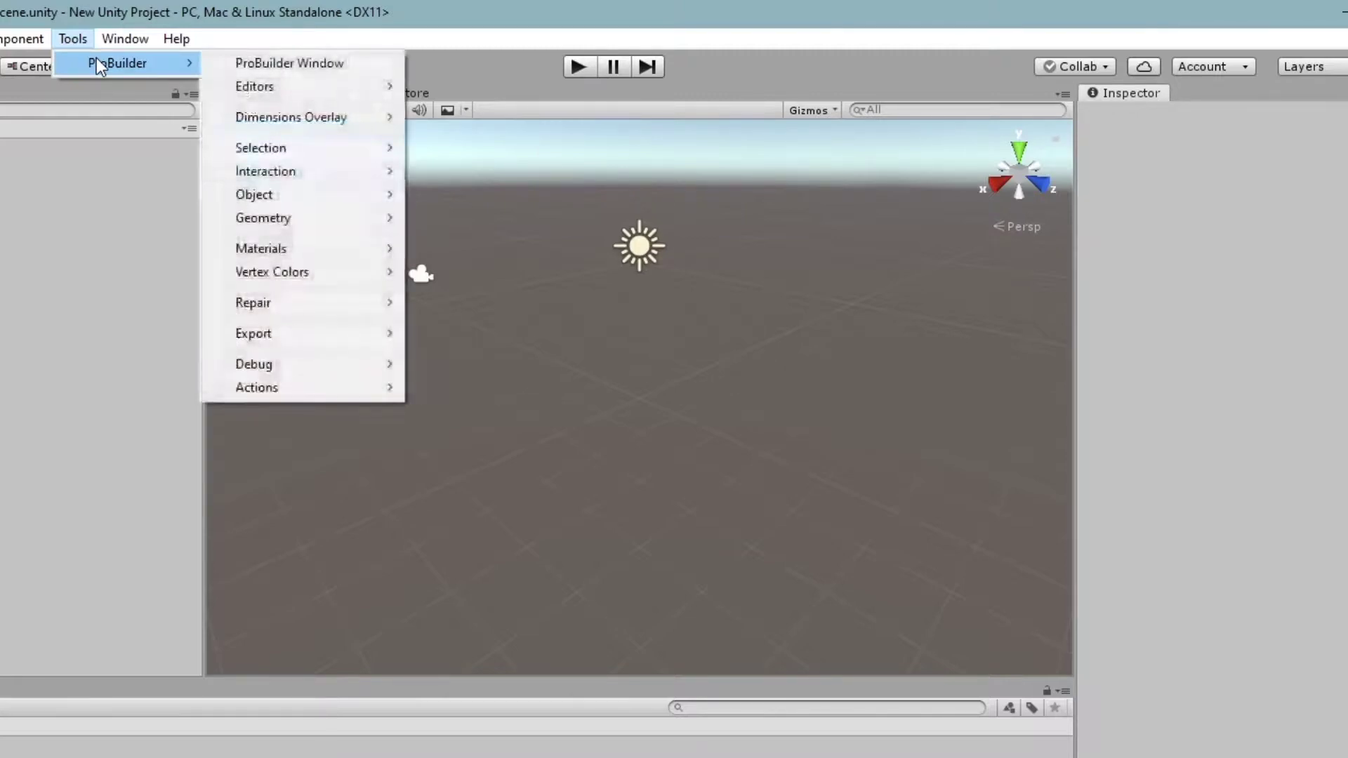
left_click(246, 62)
left_click_drag(581, 376, 1206, 204)
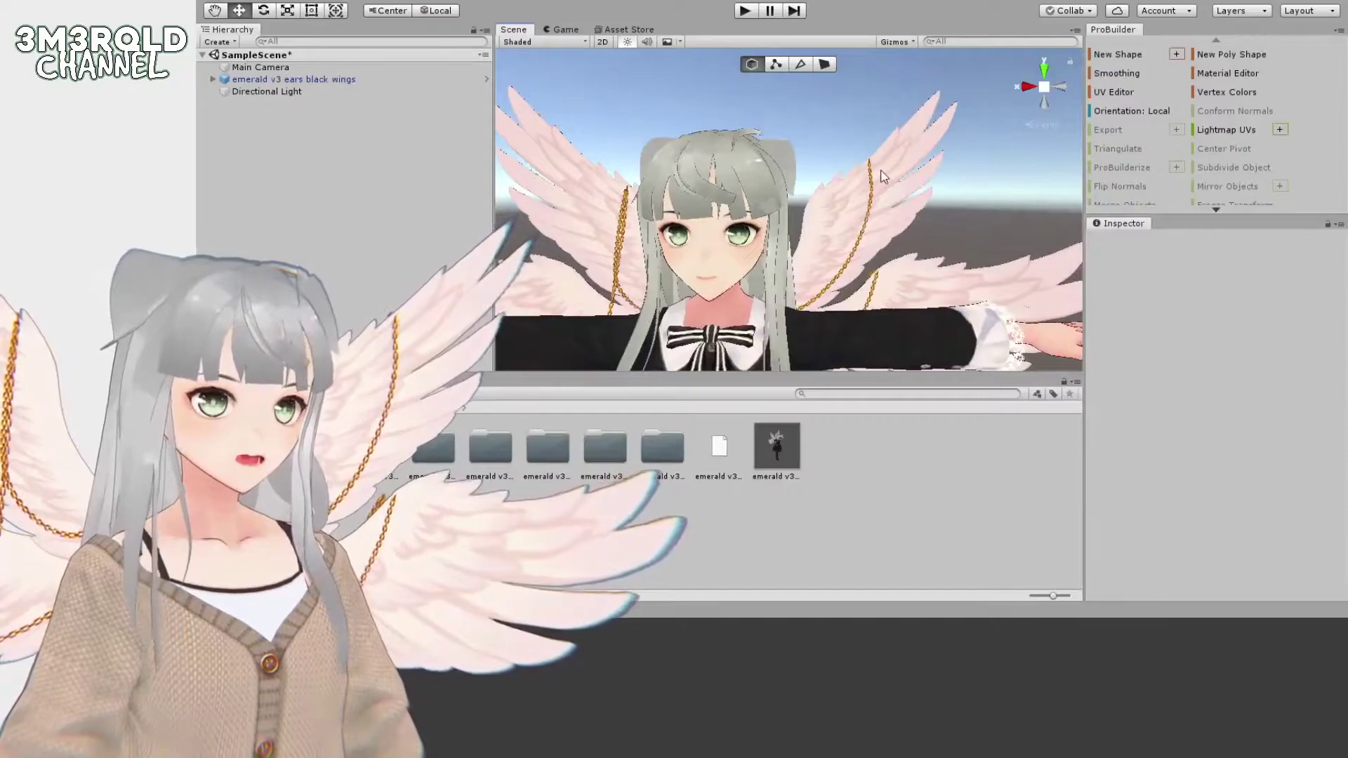
- Outline a closed four-lobed poly shape on the ground beside the avatar and extrude it by about 0.011
left_click_drag(731, 225, 749, 212, "alt")
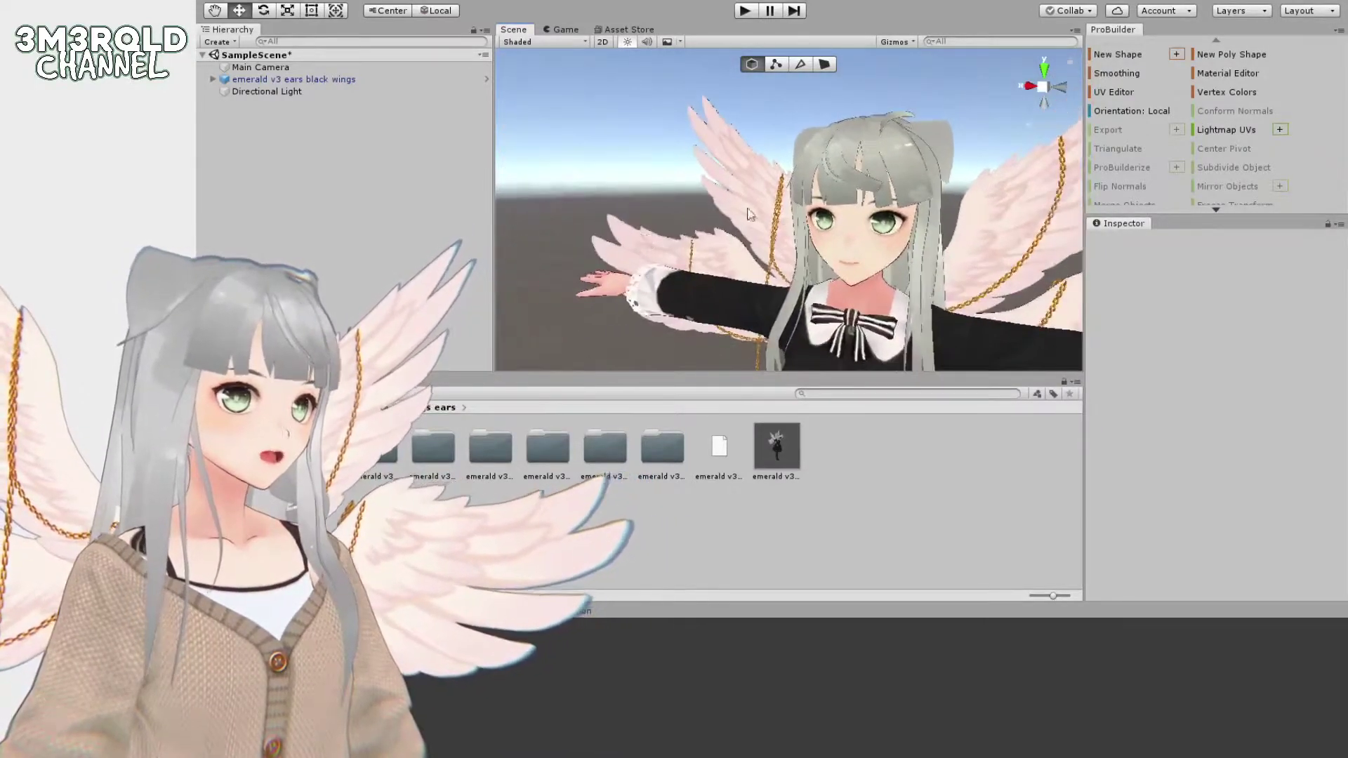
middle_click_drag(800, 208, 782, 204)
scroll(768, 210, "up", 5)
scroll(767, 217, "down", 5)
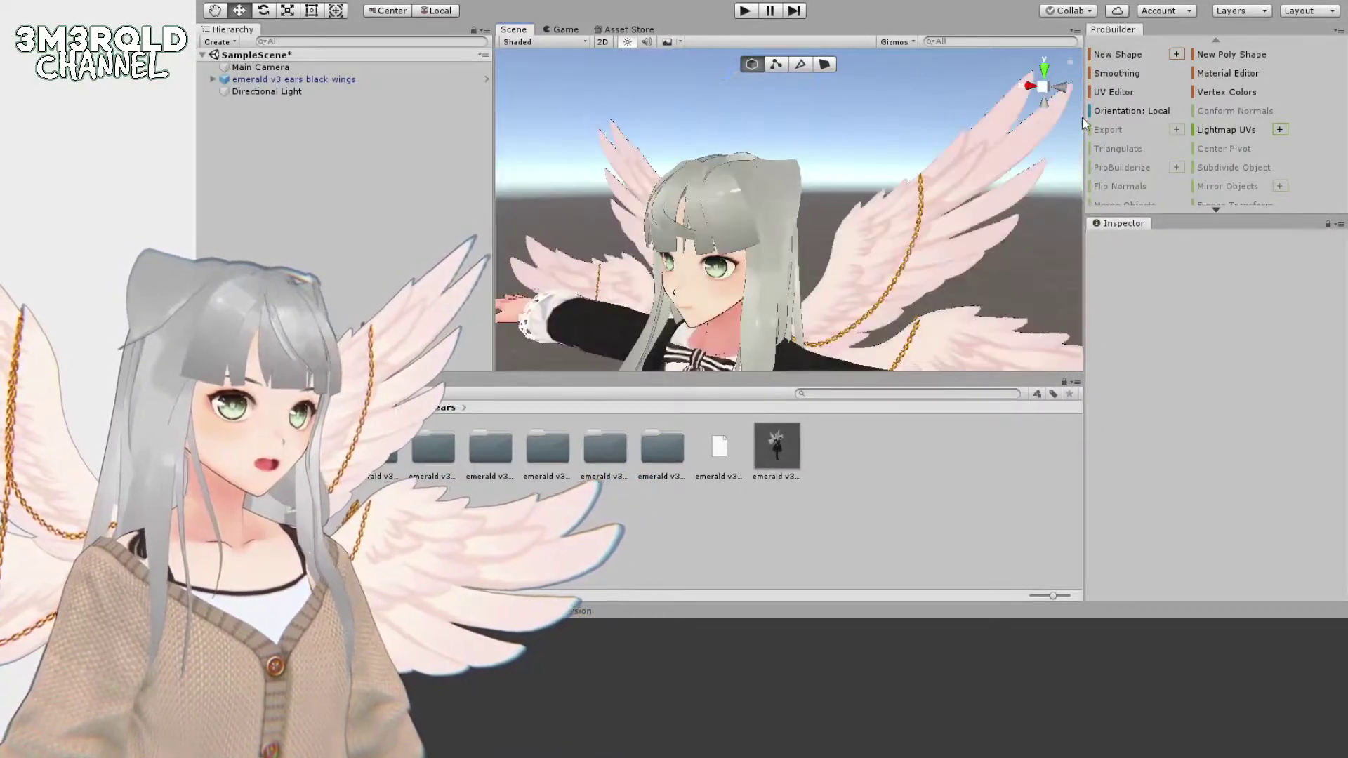
left_click(1229, 54)
middle_click_drag(859, 228, 824, 183)
right_click_drag(824, 183, 808, 219)
right_click_drag(824, 153, 865, 217)
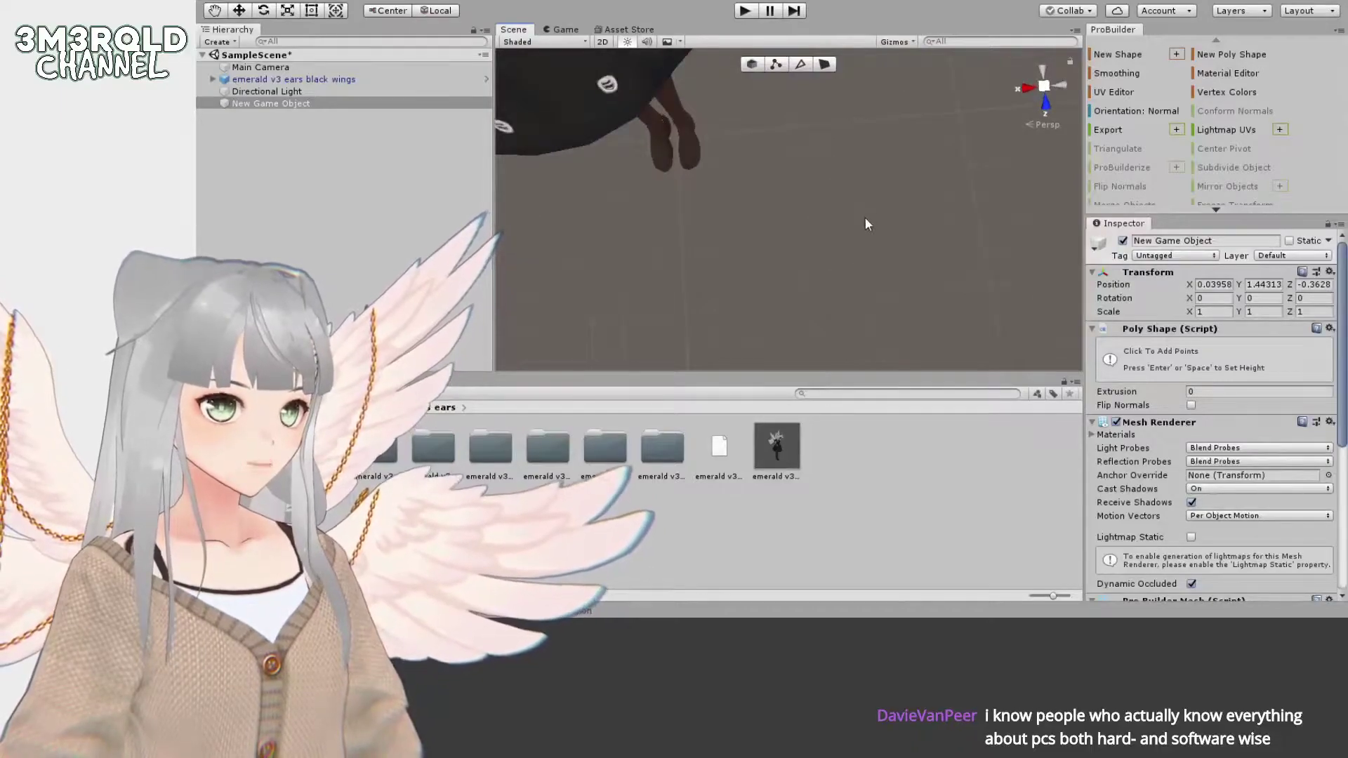
left_click(1045, 87)
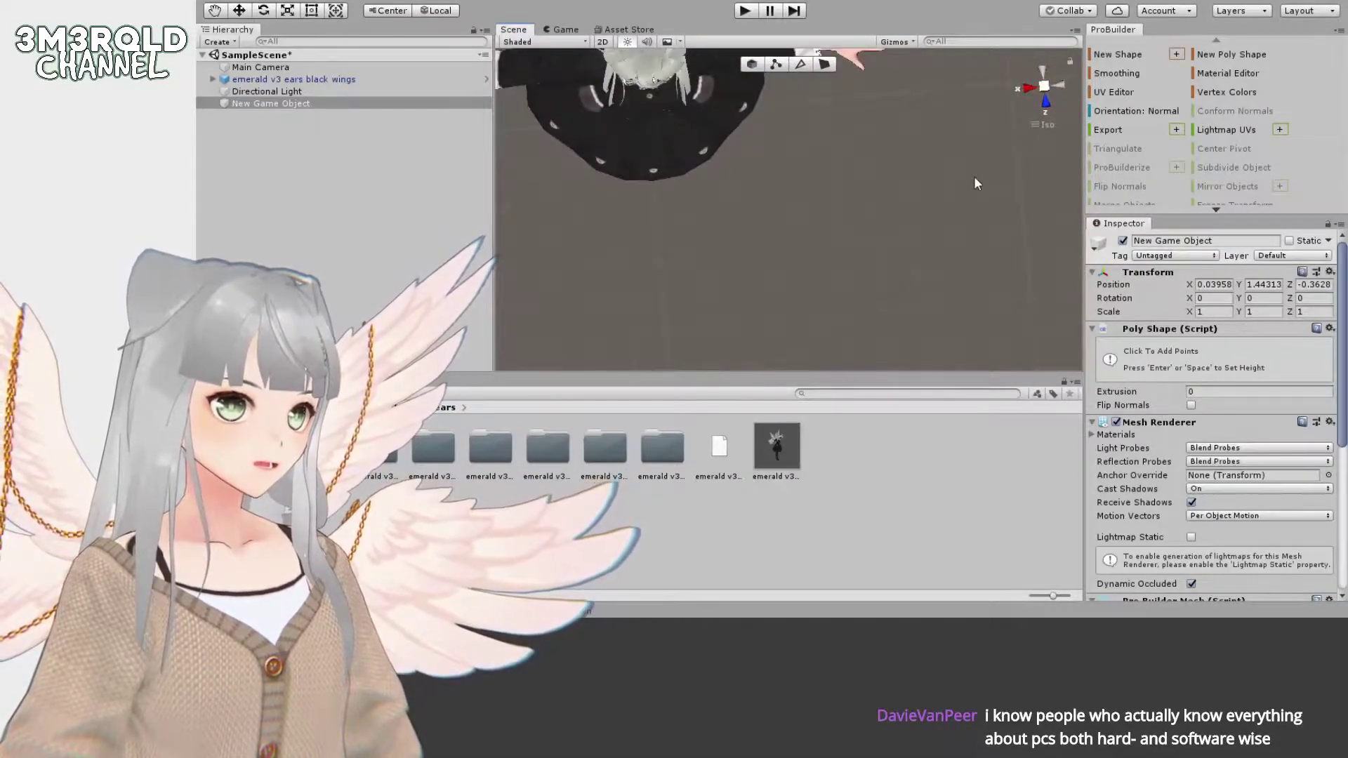
left_click(1046, 89)
left_click(1045, 88)
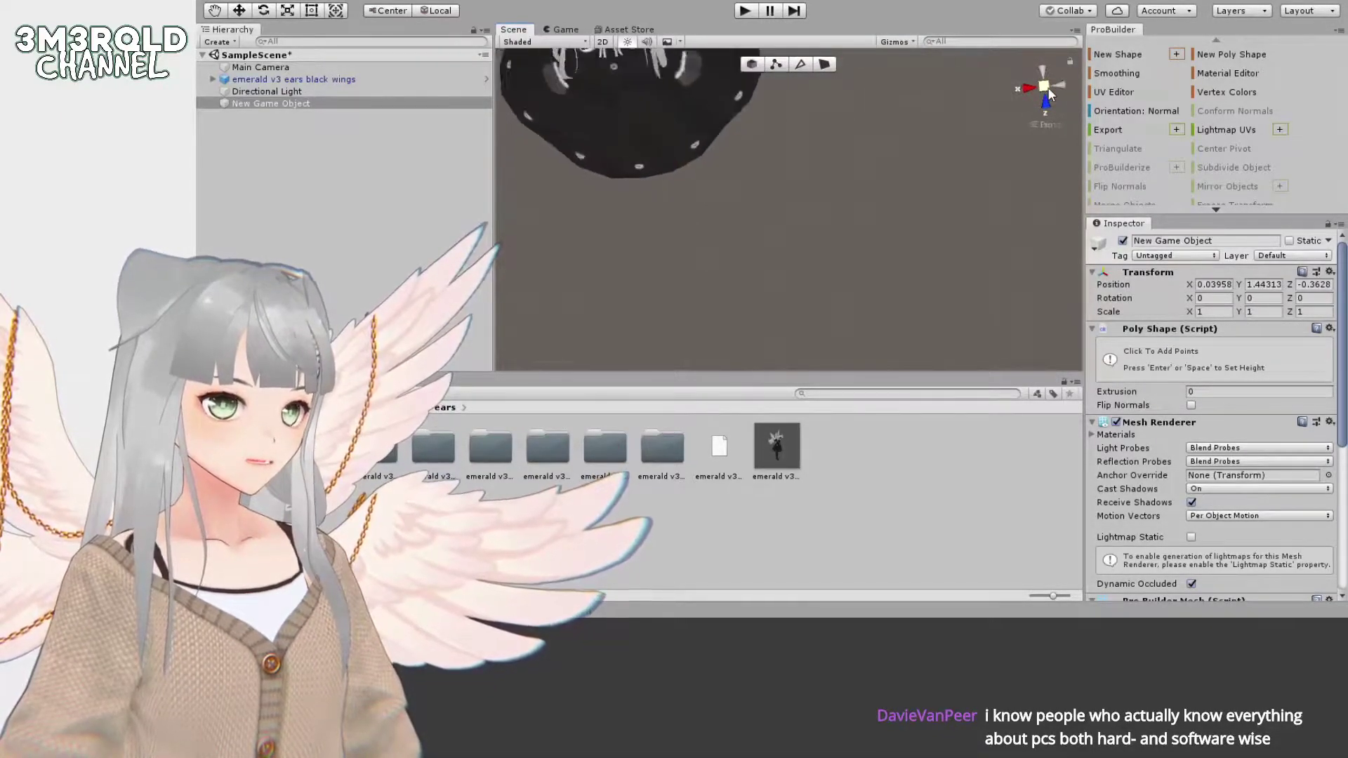
scroll(878, 259, "up", 5)
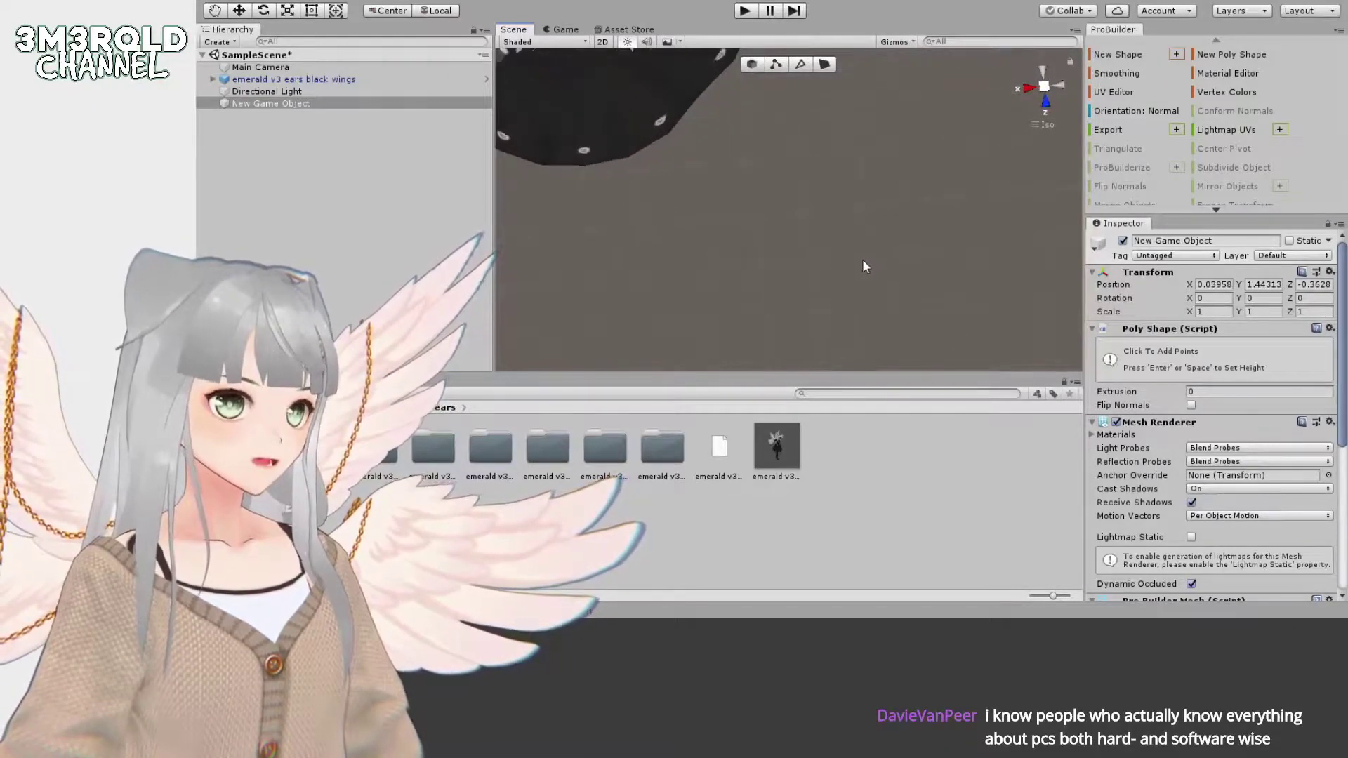
scroll(855, 261, "up", 5)
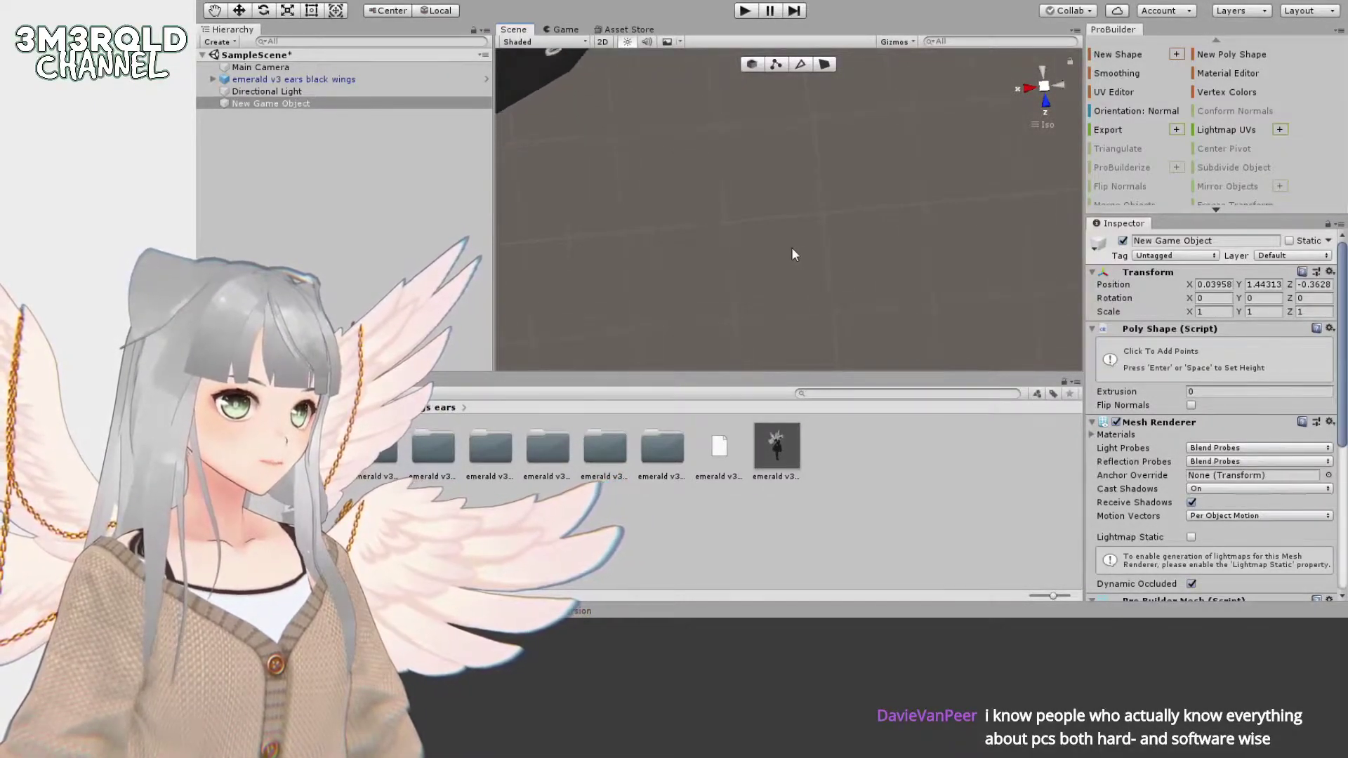
right_click_drag(790, 247, 806, 235)
left_click_drag(806, 234, 805, 222, "alt")
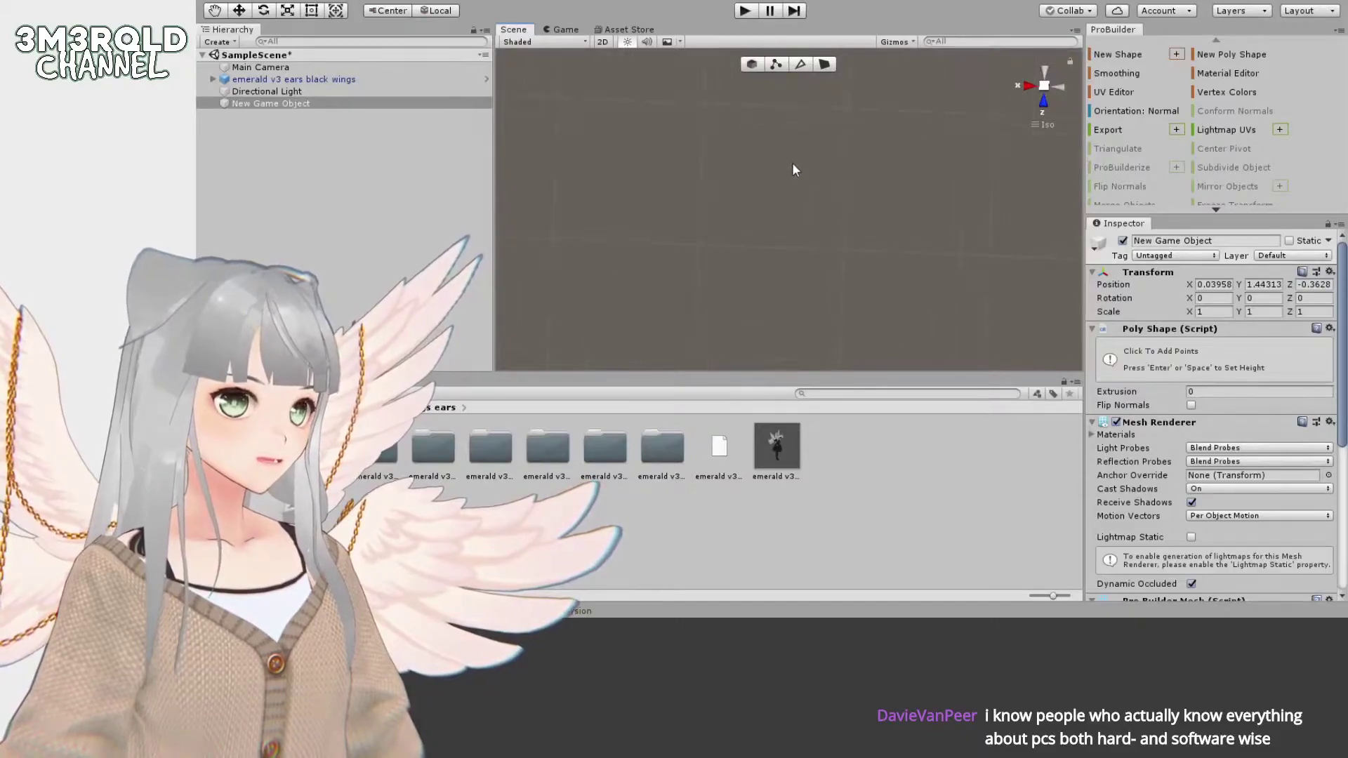
left_click_drag(750, 115, 769, 165, "alt")
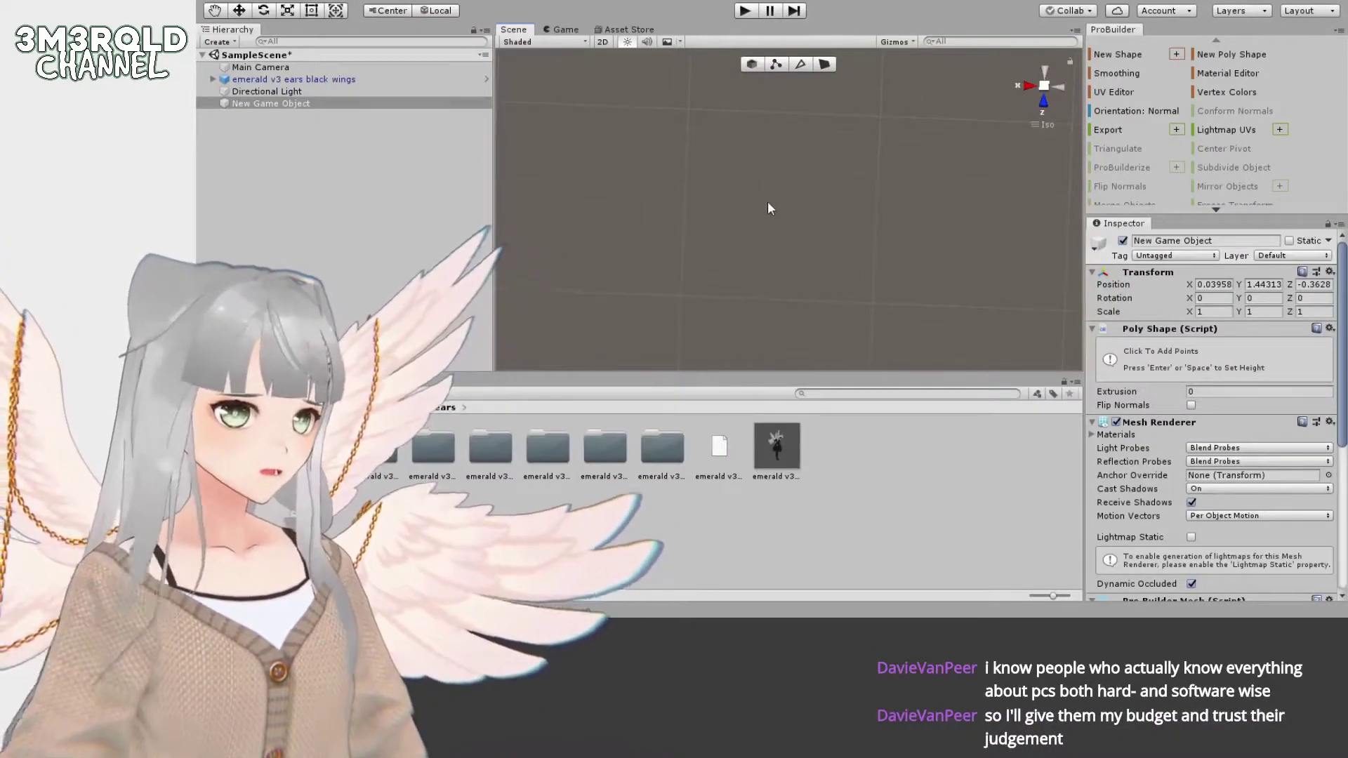
left_click(770, 201)
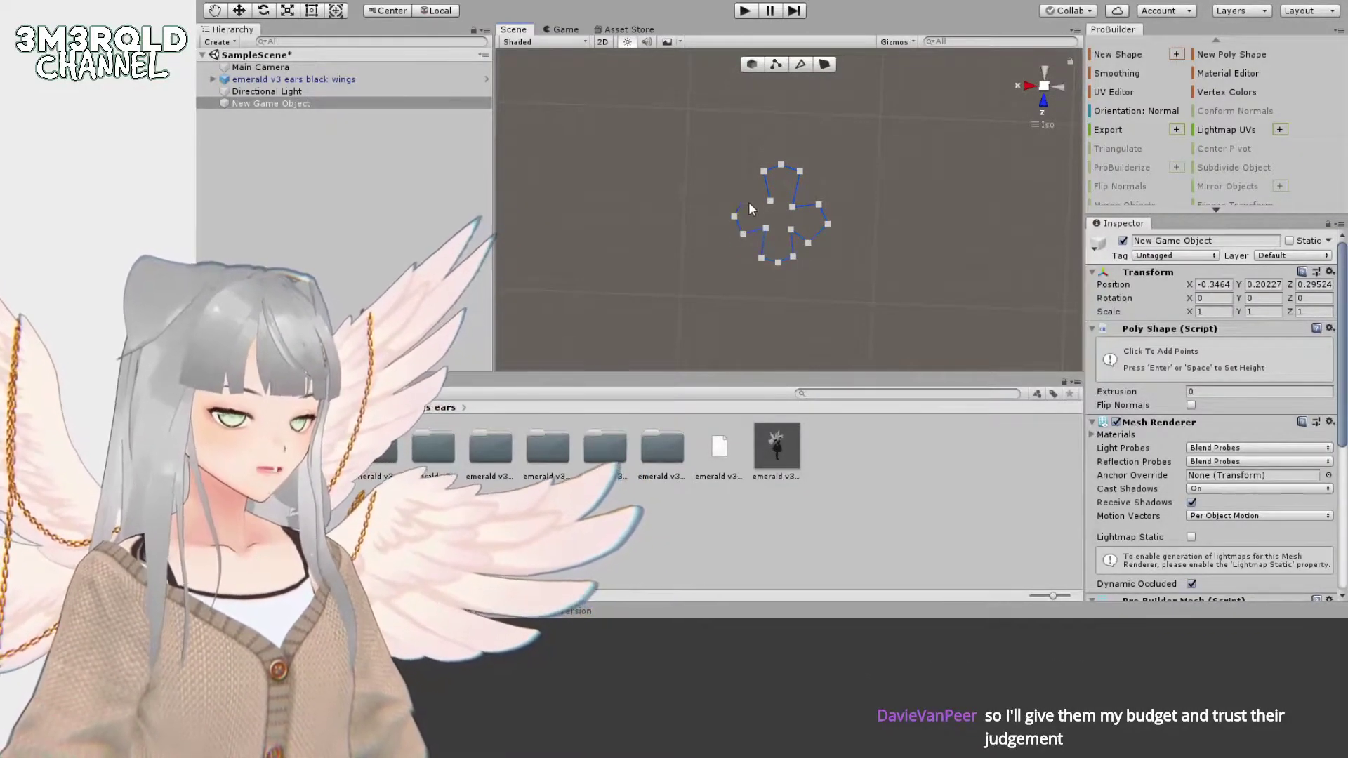
left_click(770, 202)
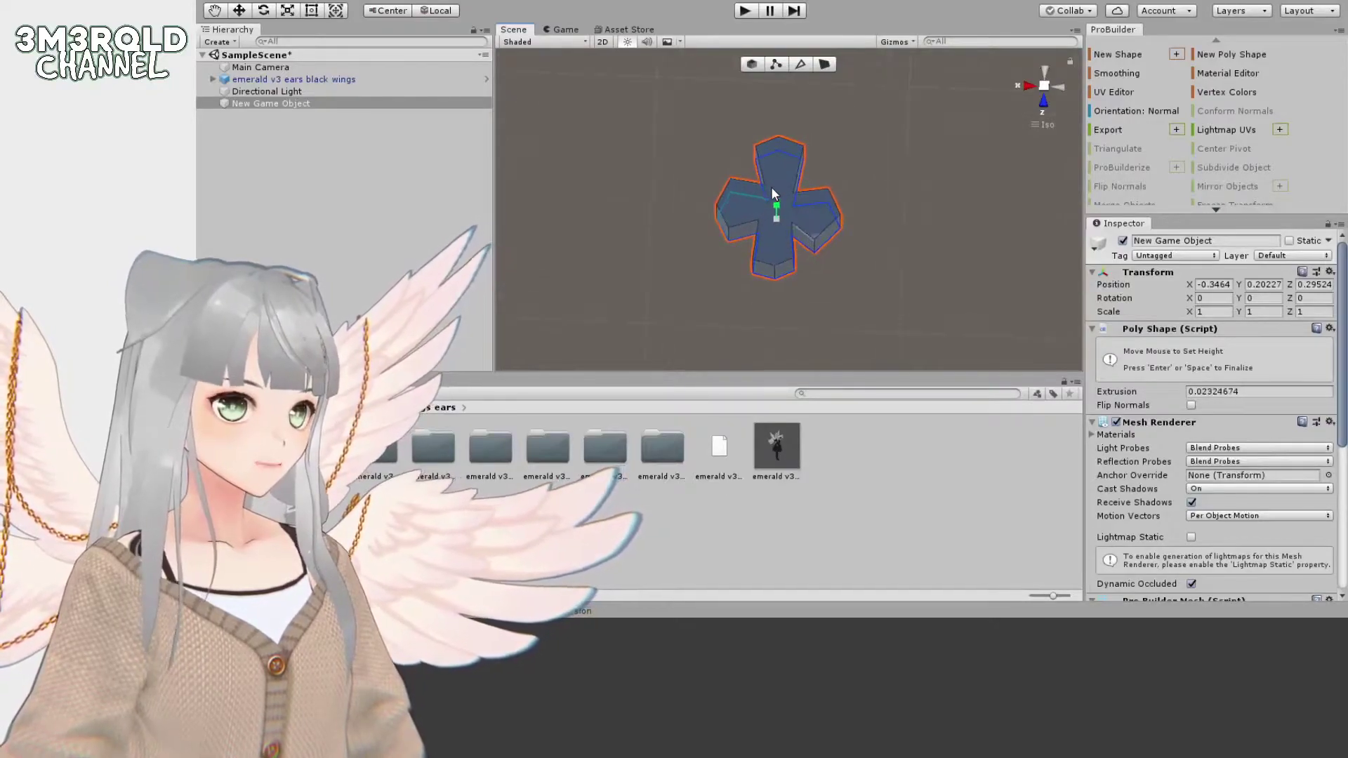
scroll(770, 189, "up", 4)
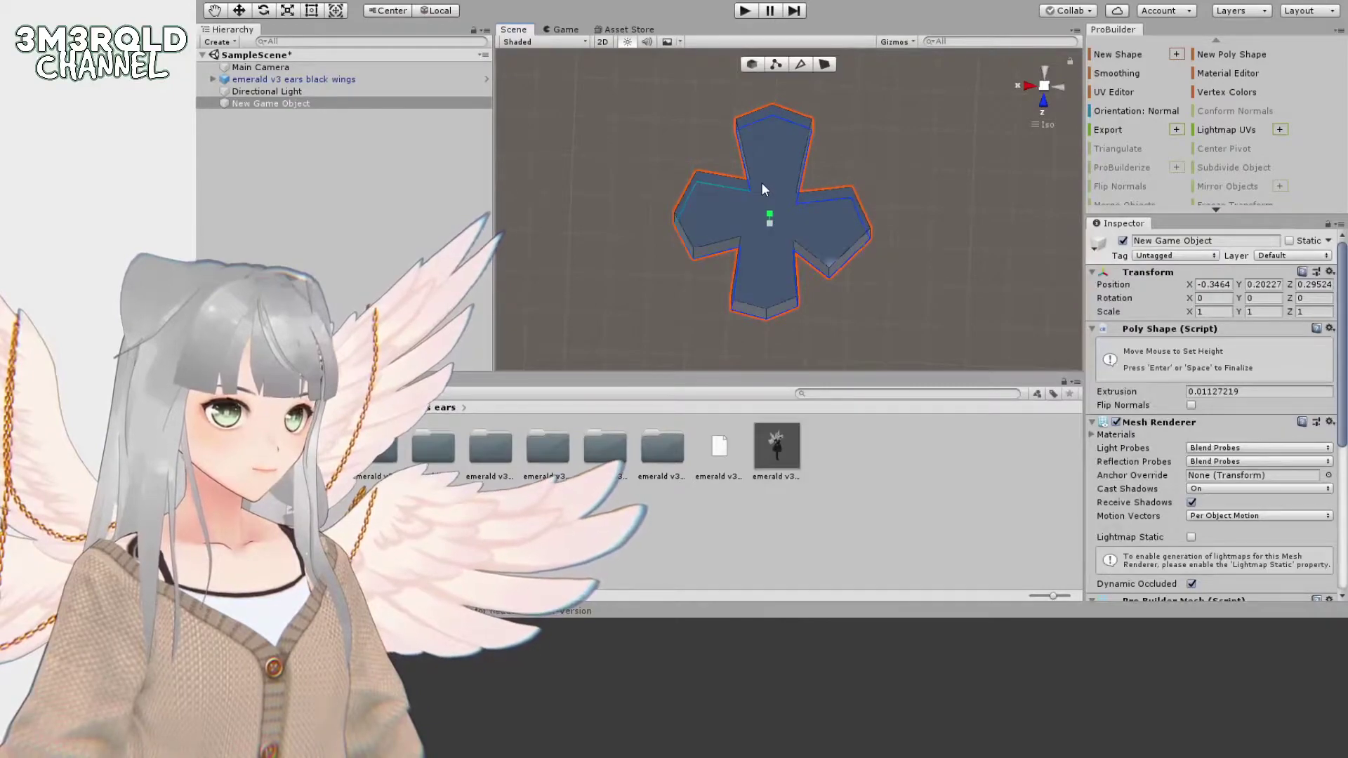
key("Return")
- Examine the extruded poly shape from the front and in perspective, including its size beside the avatar's feet
left_click(1043, 103)
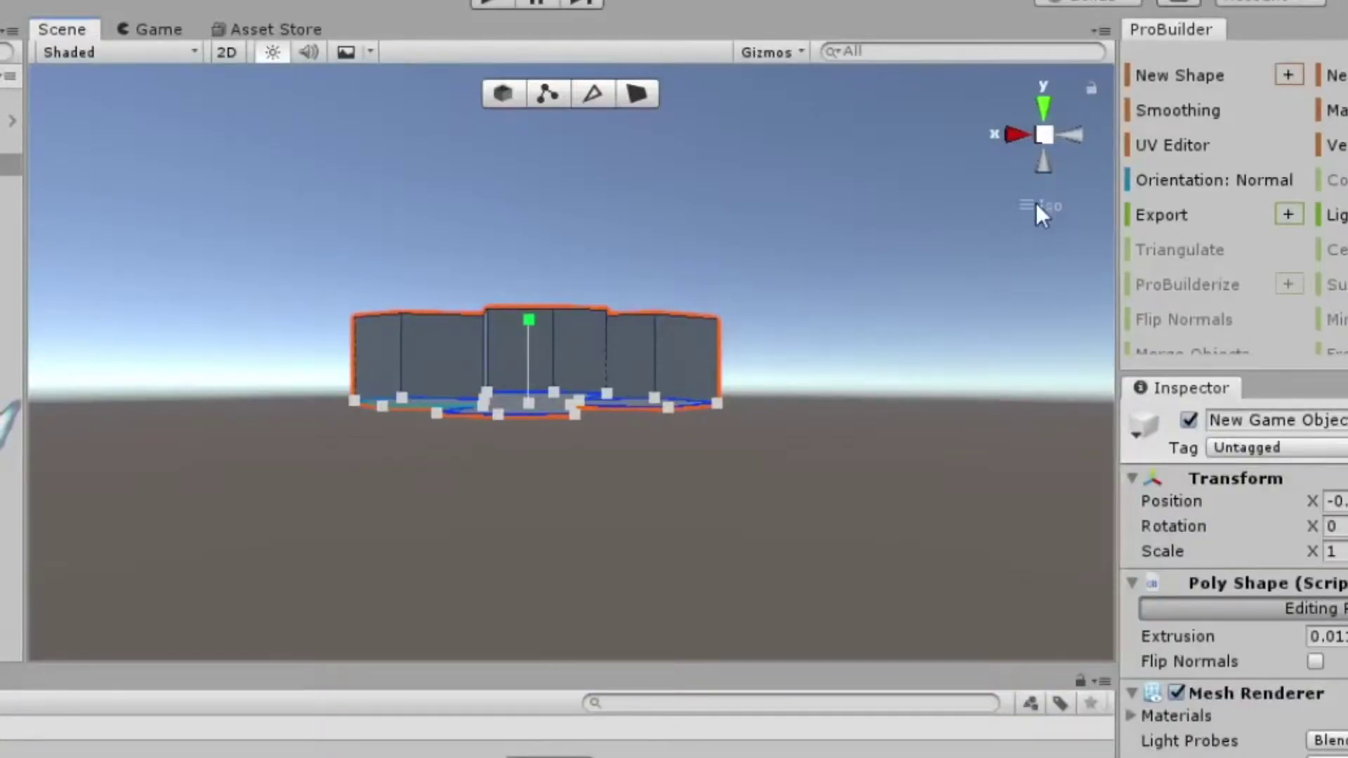
left_click(1047, 136)
scroll(667, 228, "down", 5)
scroll(652, 257, "up", 5)
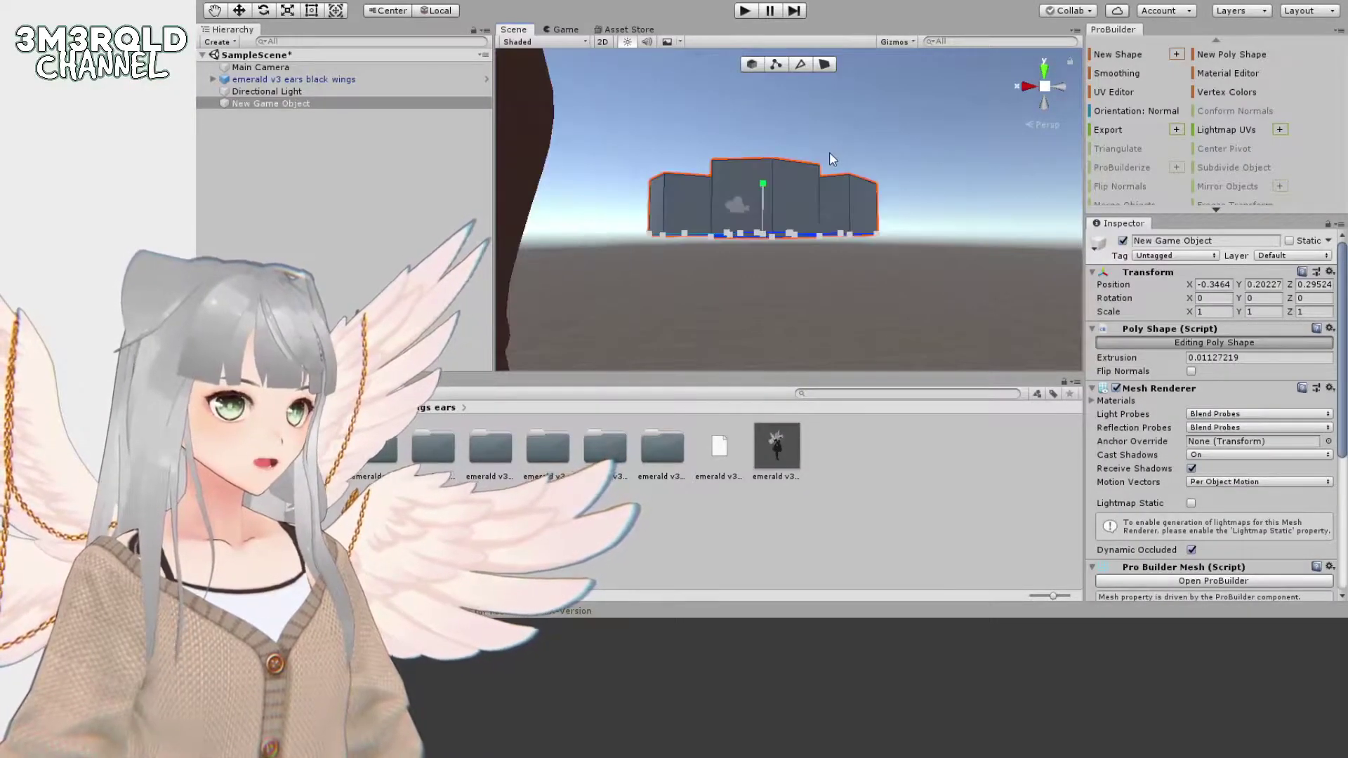
left_click_drag(784, 128, 876, 240, "alt")
middle_click_drag(938, 141, 809, 235)
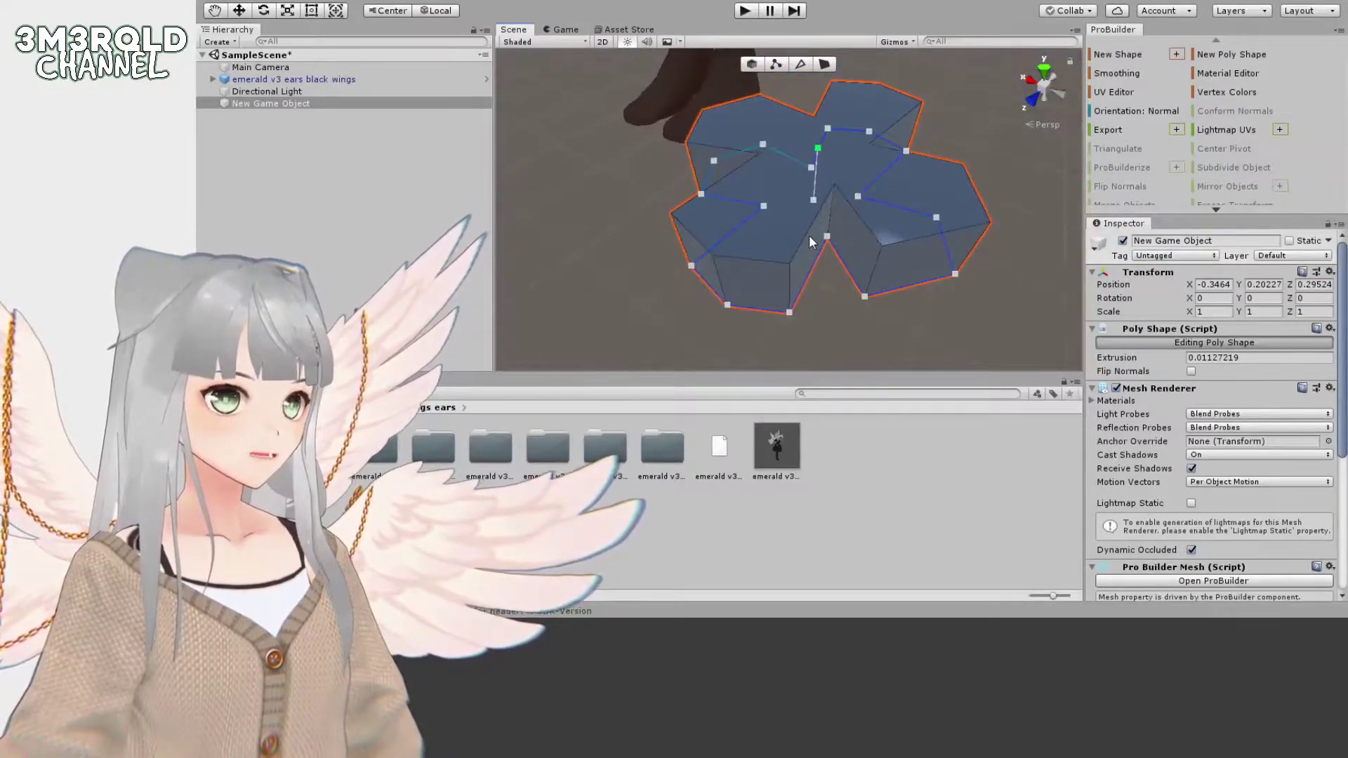
scroll(809, 234, "down", 2)
left_click_drag(779, 232, 809, 224, "alt")
scroll(856, 220, "up", 4)
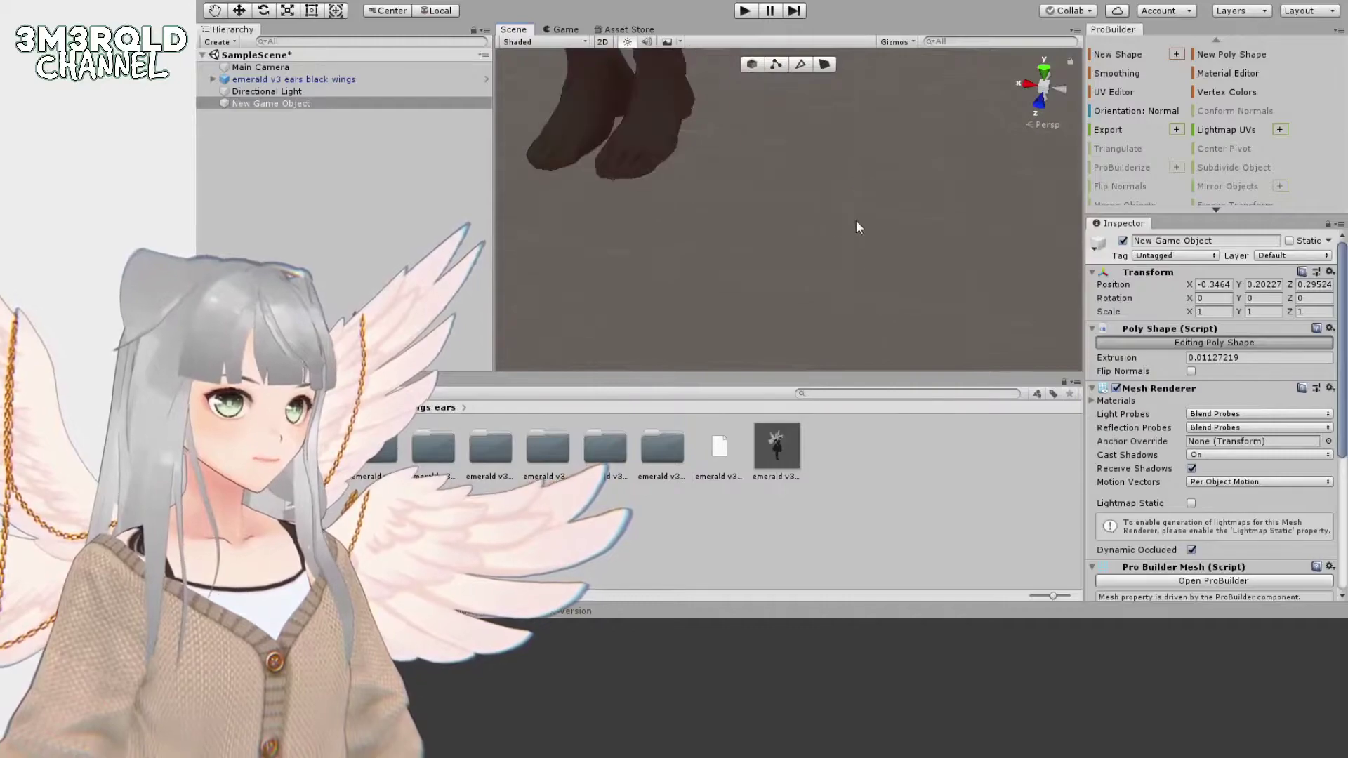
scroll(869, 216, "down", 2)
- Rename the poly shape object as FourLeafCloverClip
left_click(309, 103)
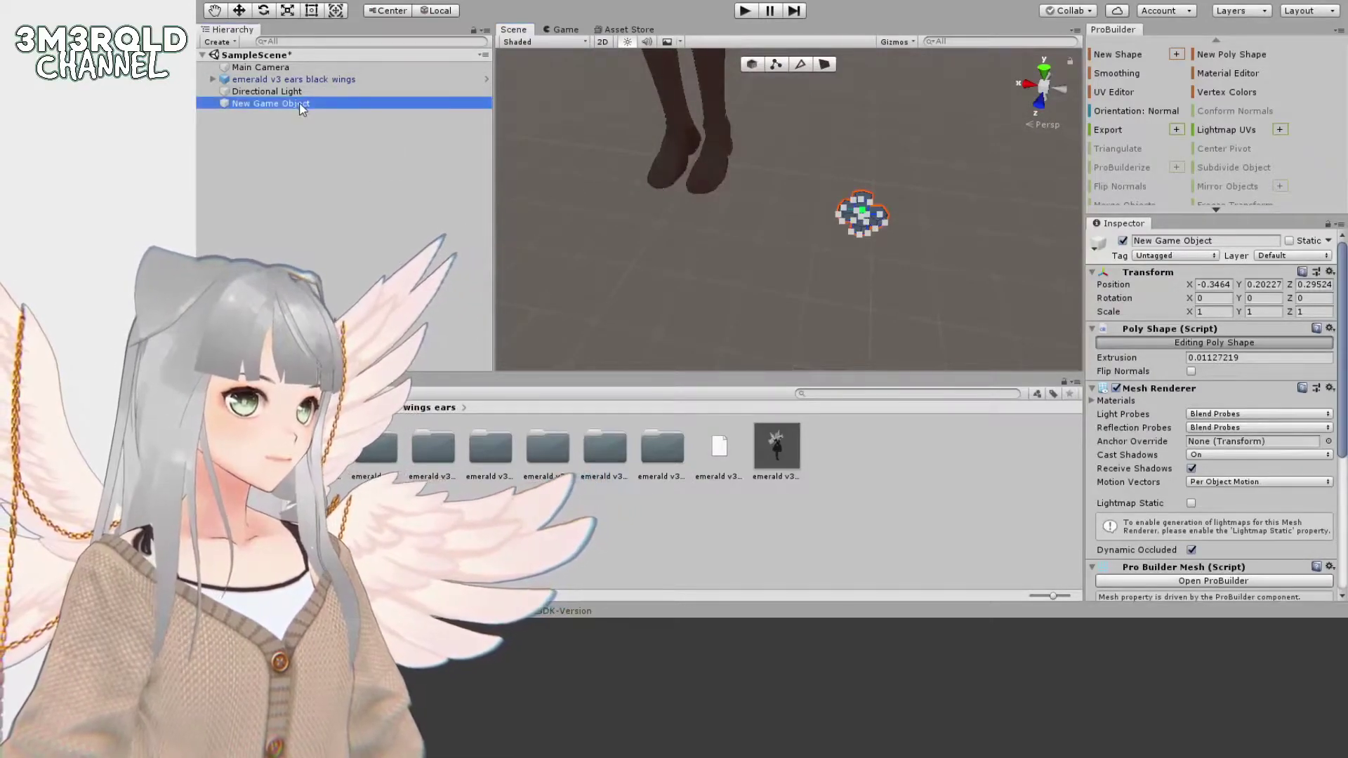
key("F2")
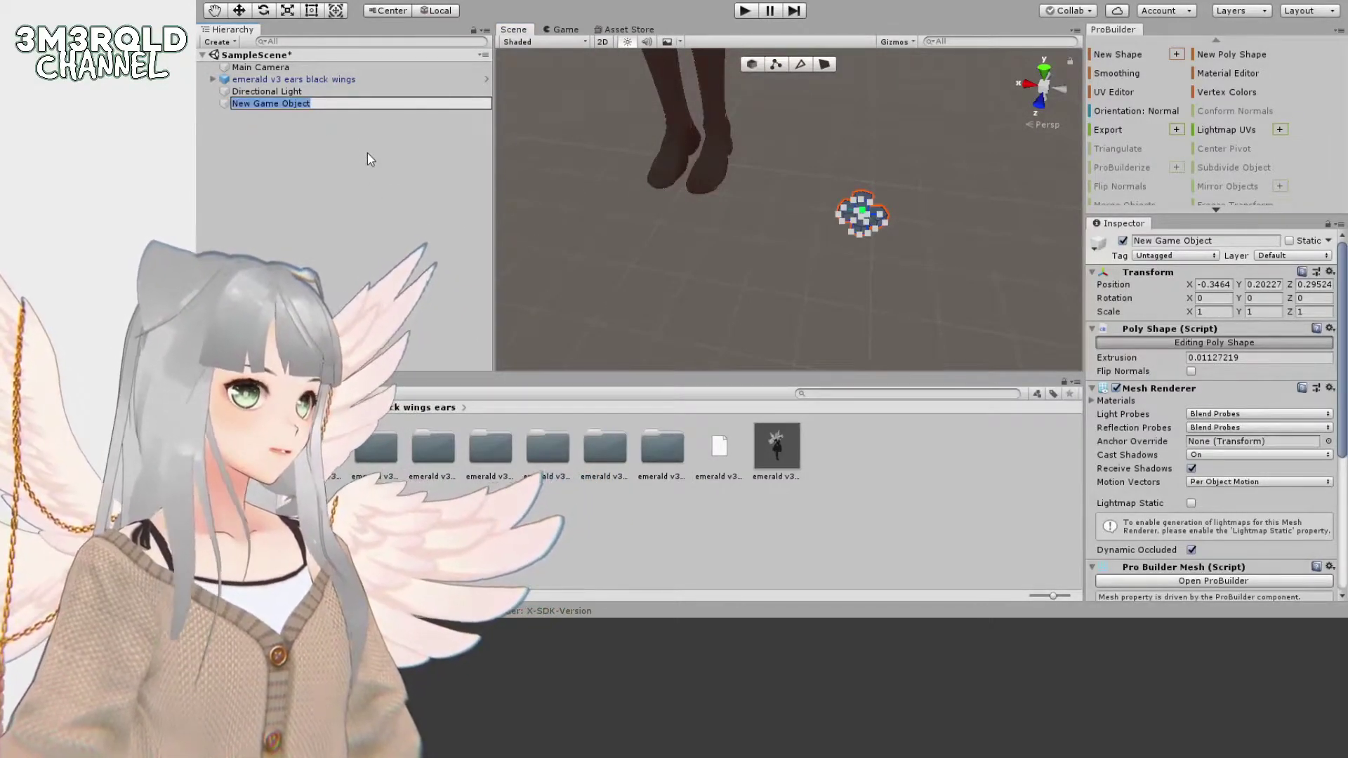
type("FO")
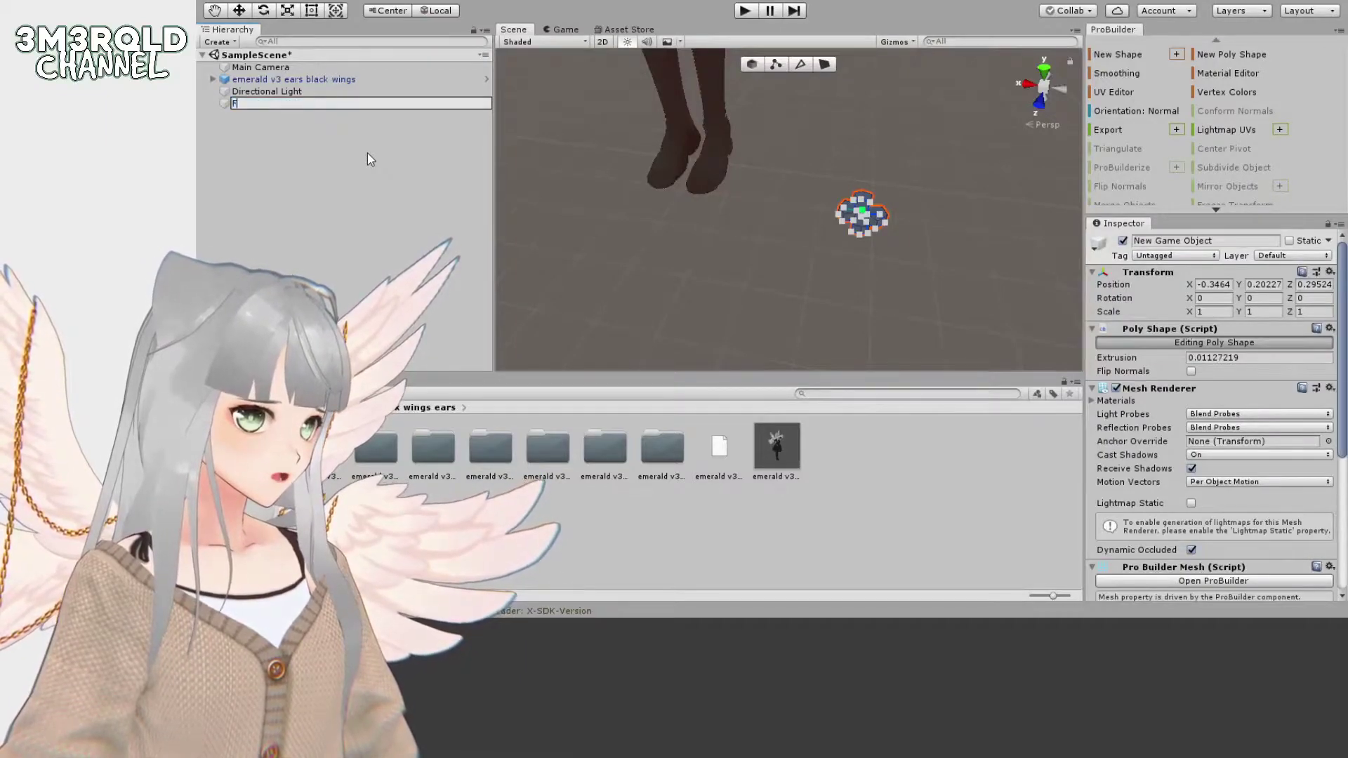
key("BackSpace")
key("BackSpace")
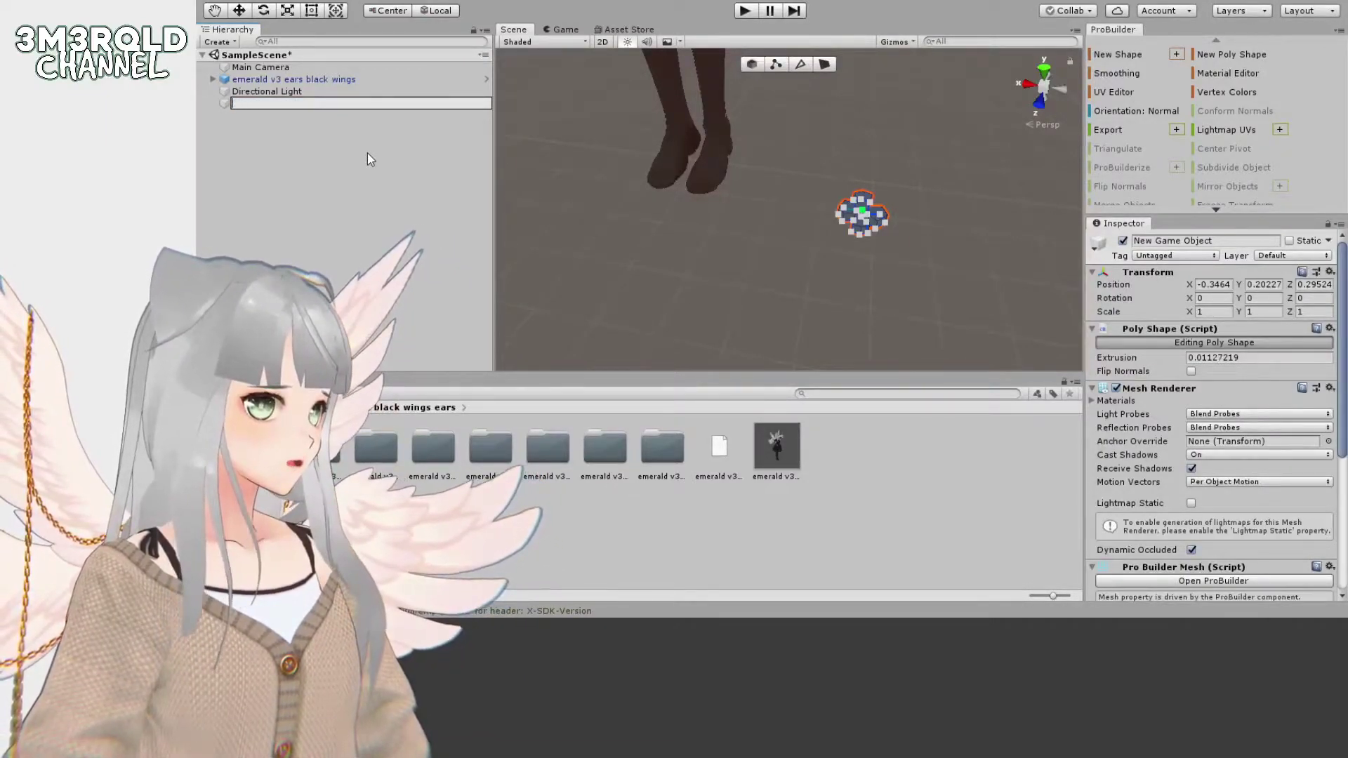
type("FourLeaf")
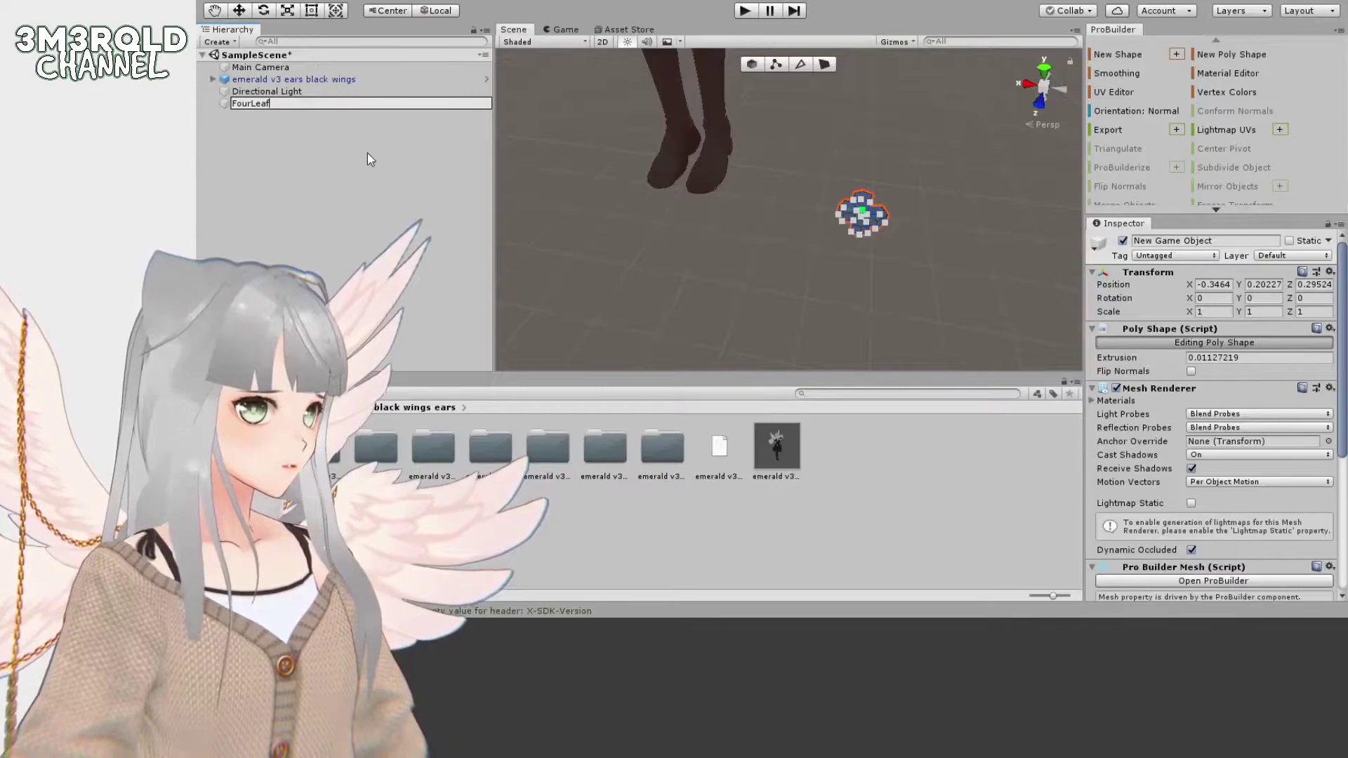
type("CloverClip")
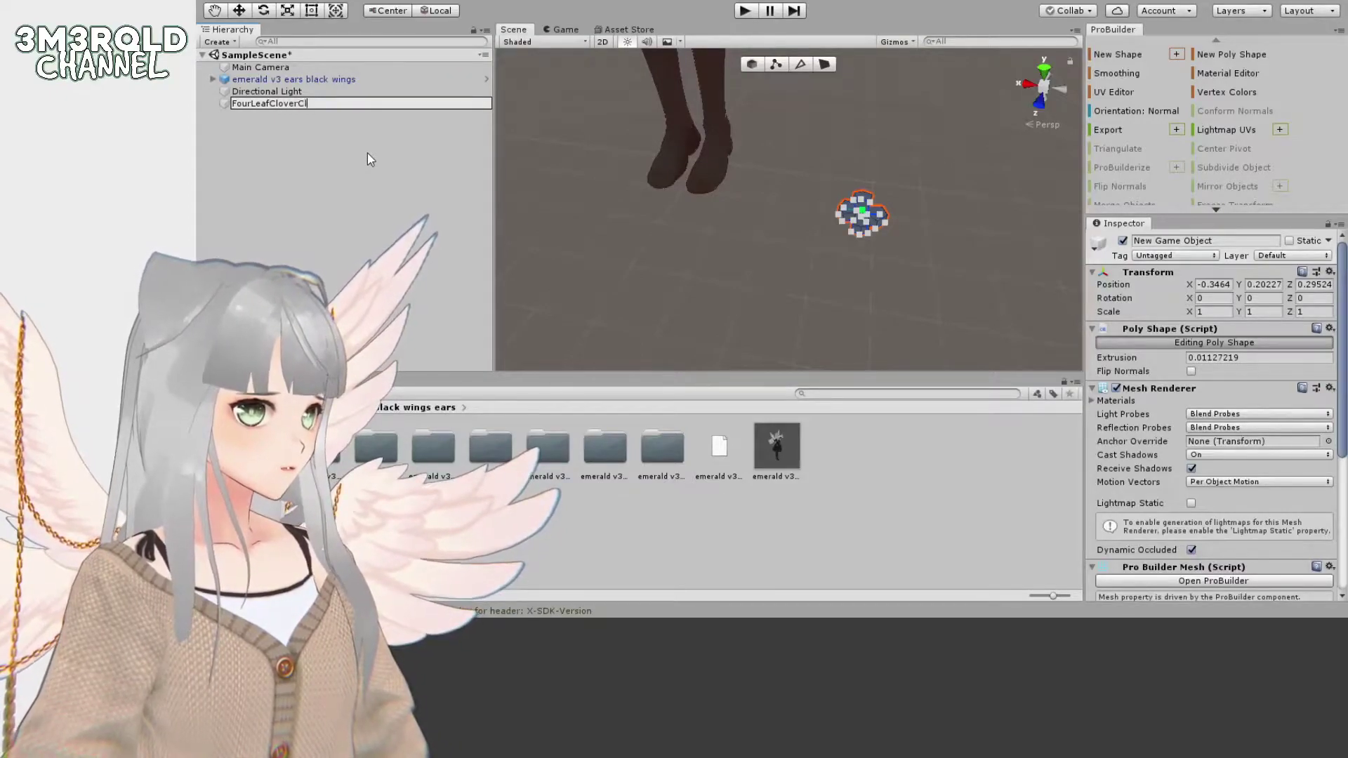
key("Return")
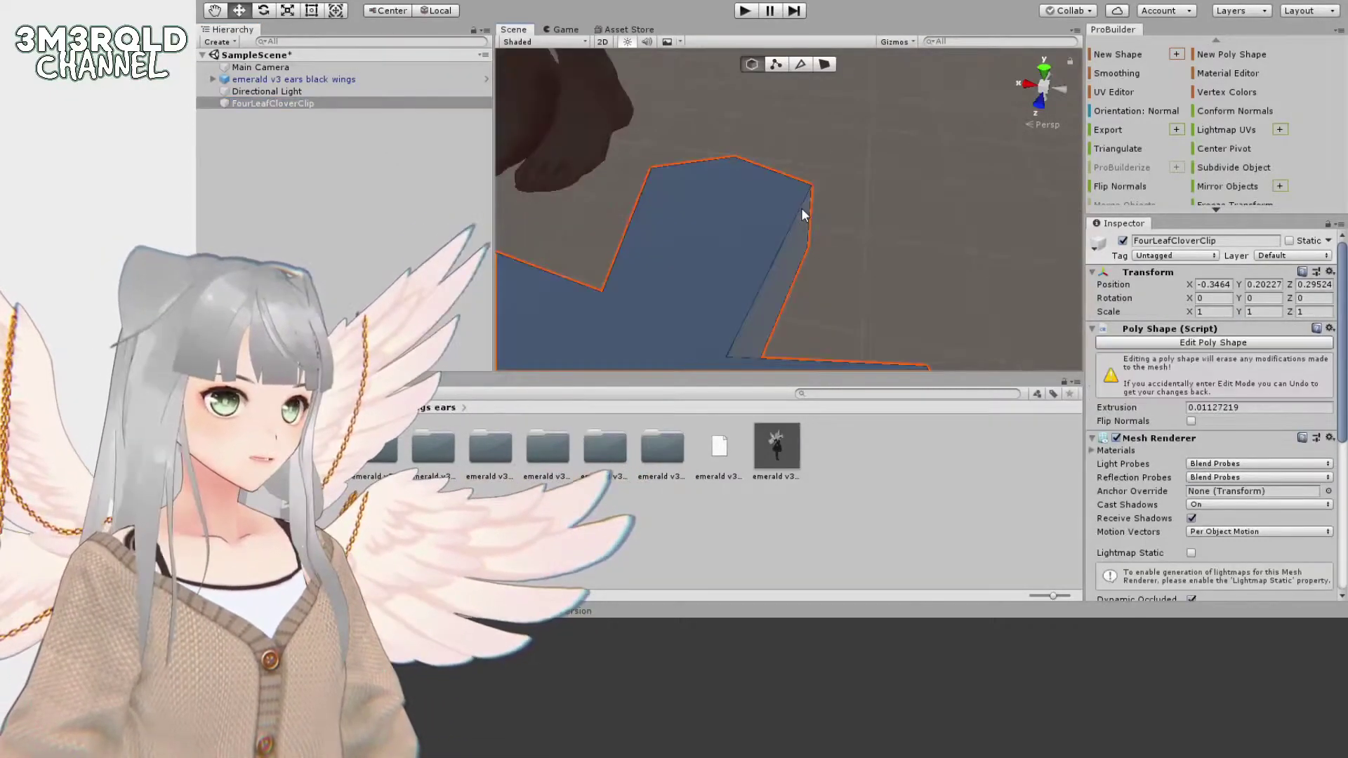
scroll(801, 209, "down", 2)
middle_click_drag(786, 226, 794, 206)
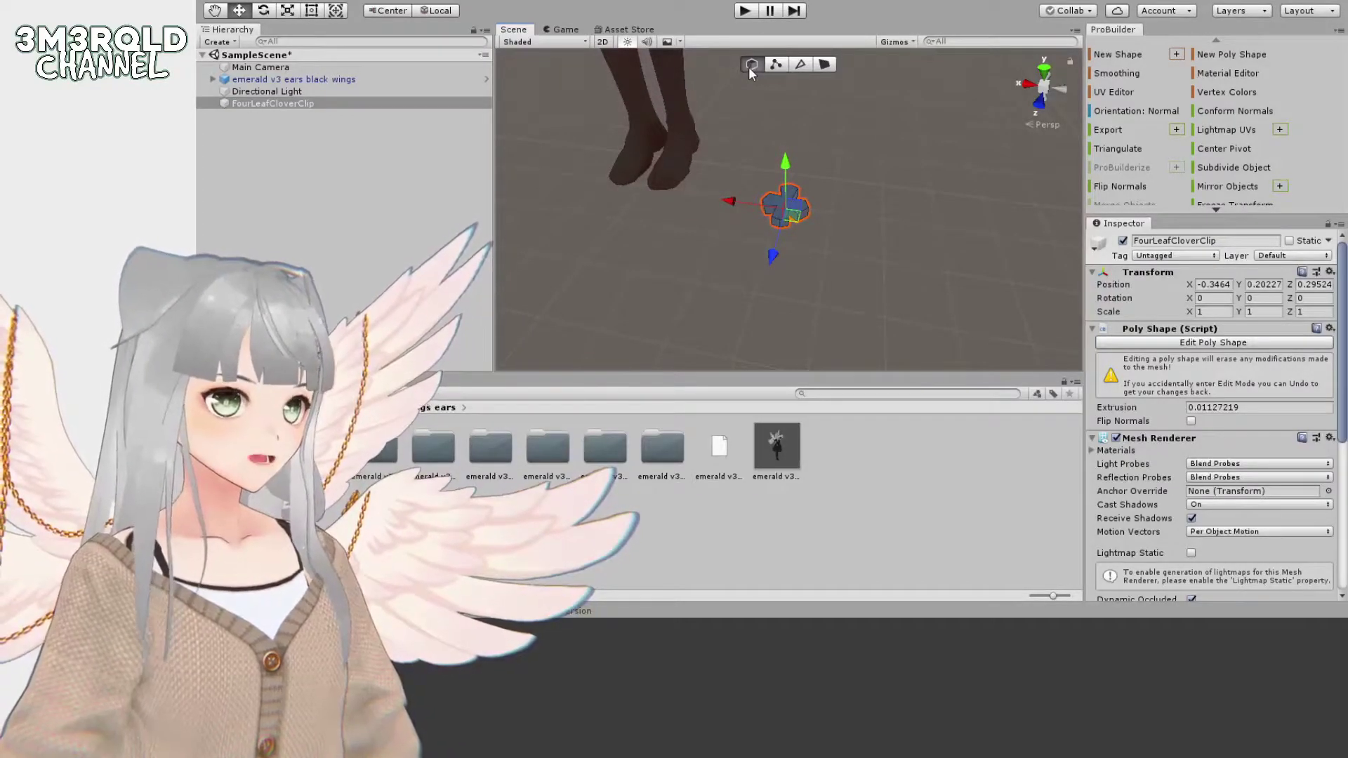
mouse_move(784, 154)
left_mouse_down()
mouse_move(788, 123)
mouse_move(791, 163)
mouse_move(797, 154)
left_mouse_up()
key("ctrl+z")
left_click(824, 64)
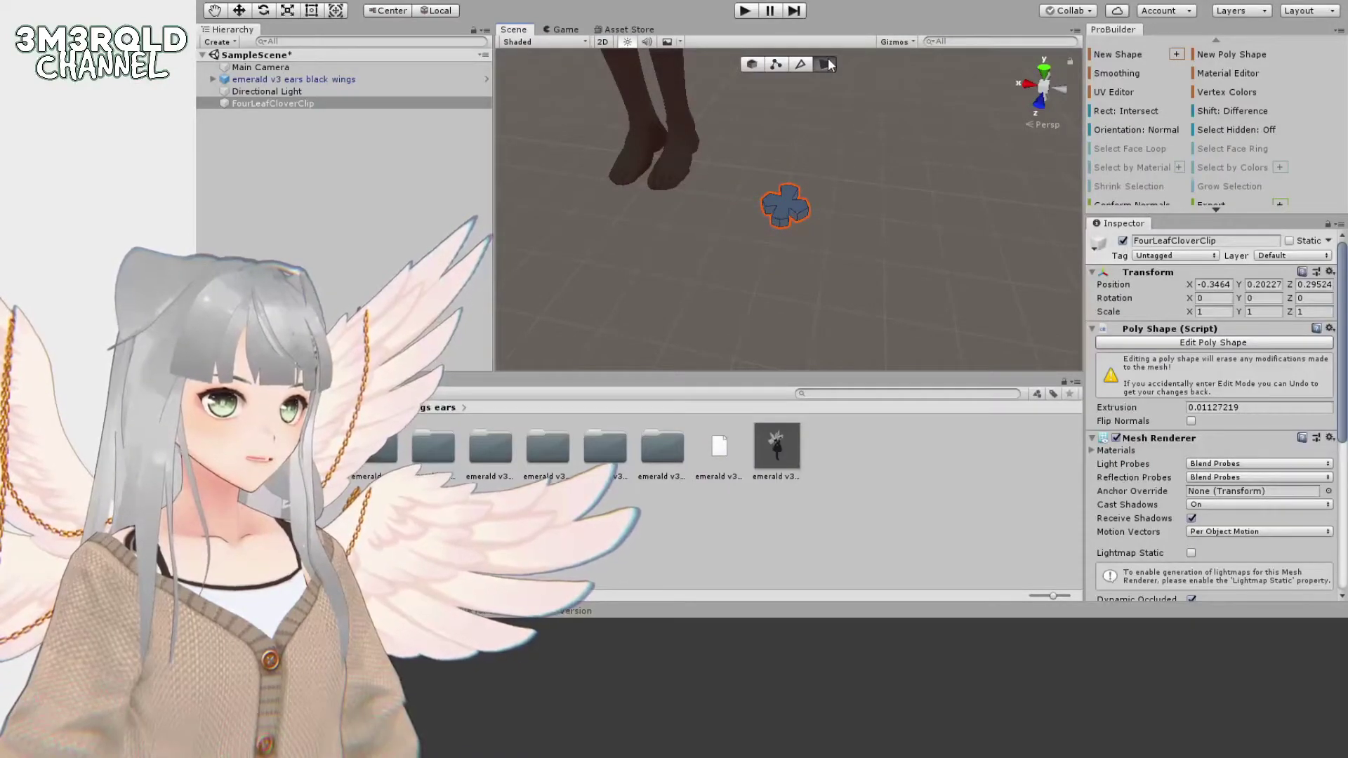
left_click(786, 200)
right_click_drag(785, 278, 813, 252)
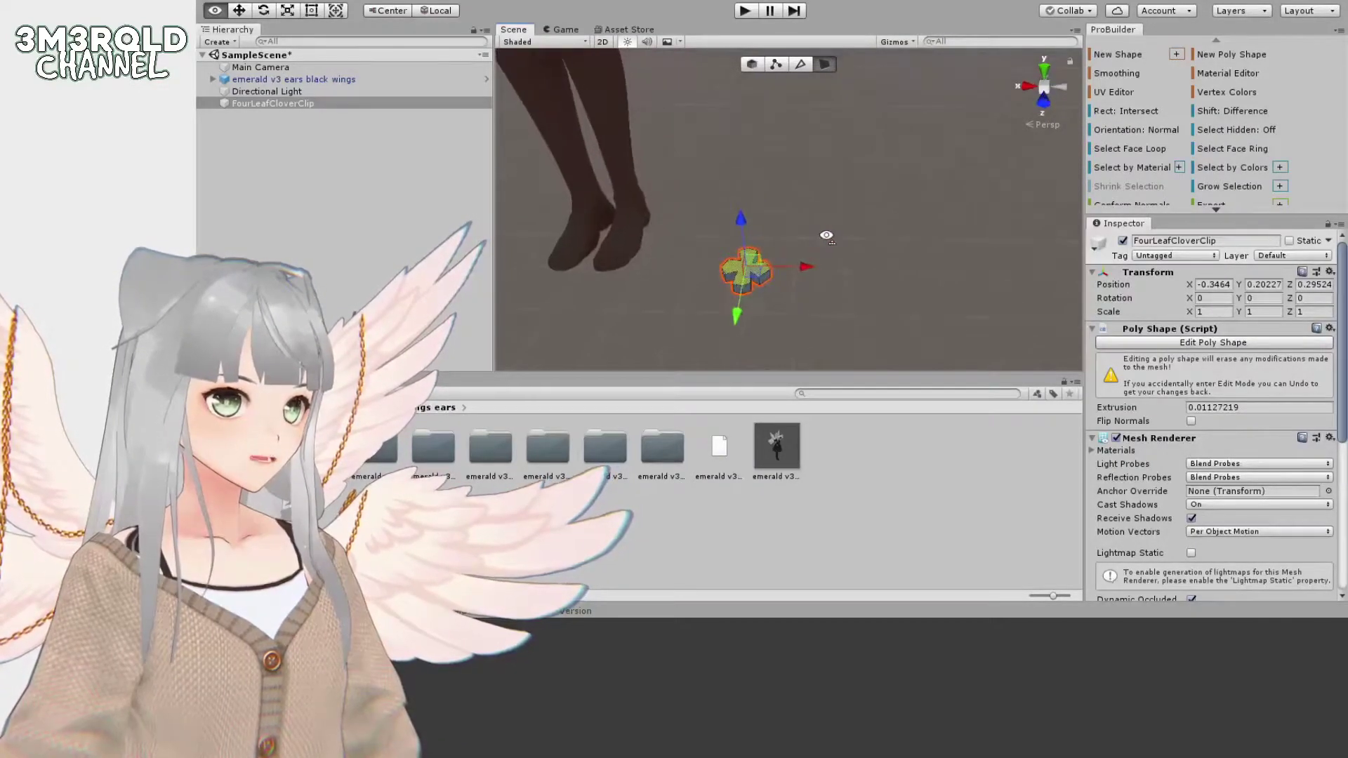
left_click(777, 296)
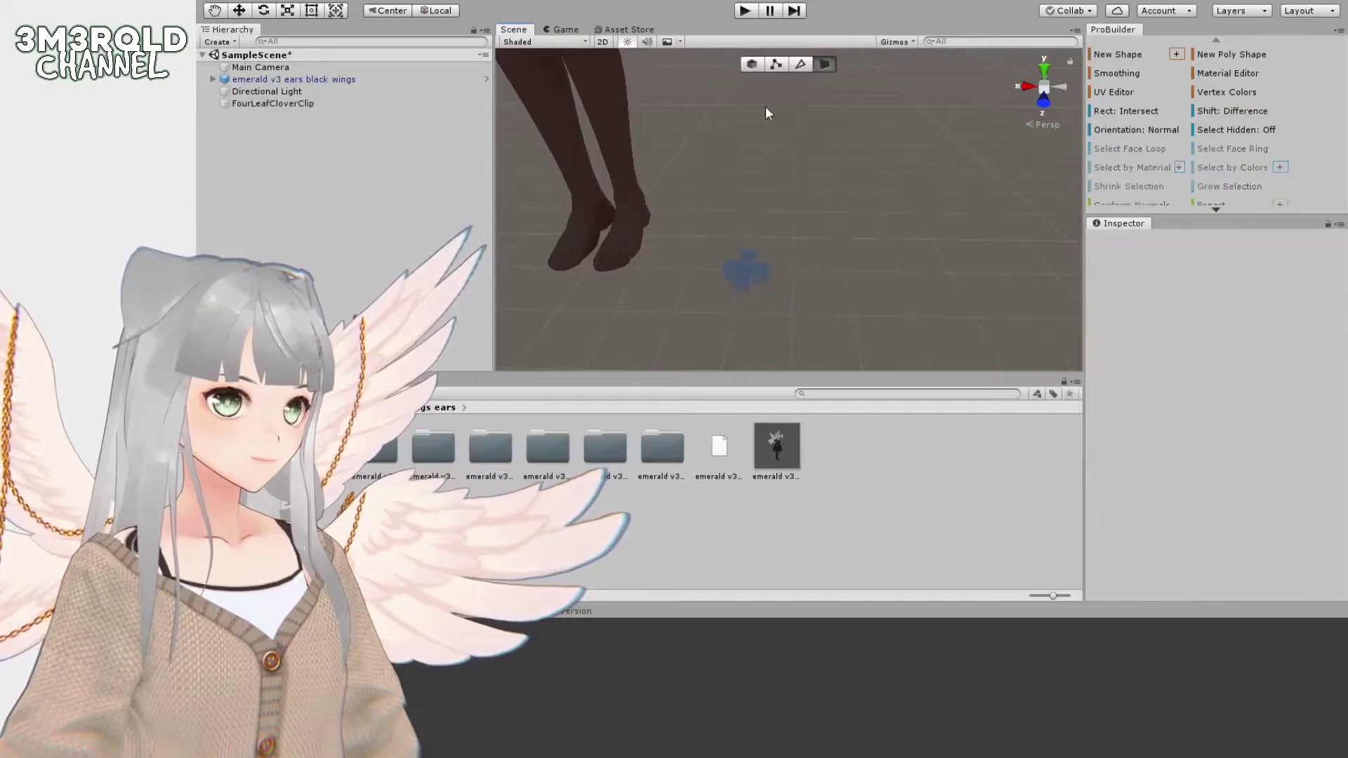
- Move the whole clover clip from the ground up beside the avatar's head, to about X -0.114, Y 1.518, Z 0.032
left_click(752, 64)
left_click(749, 279)
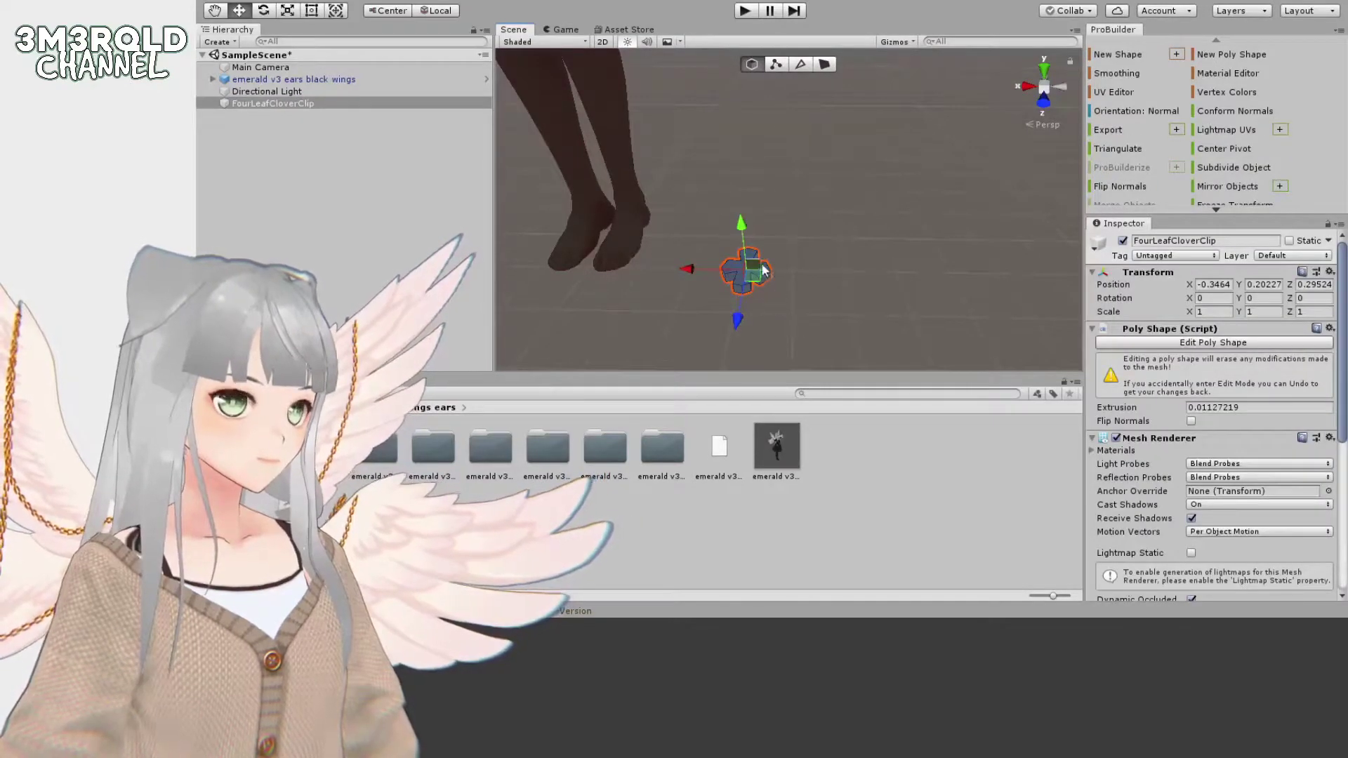
scroll(751, 205, "down", 15)
middle_click_drag(765, 188, 782, 306)
left_click_drag(784, 307, 740, 189)
middle_click_drag(765, 146, 776, 201)
scroll(771, 158, "up", 5)
left_click_drag(809, 154, 710, 181)
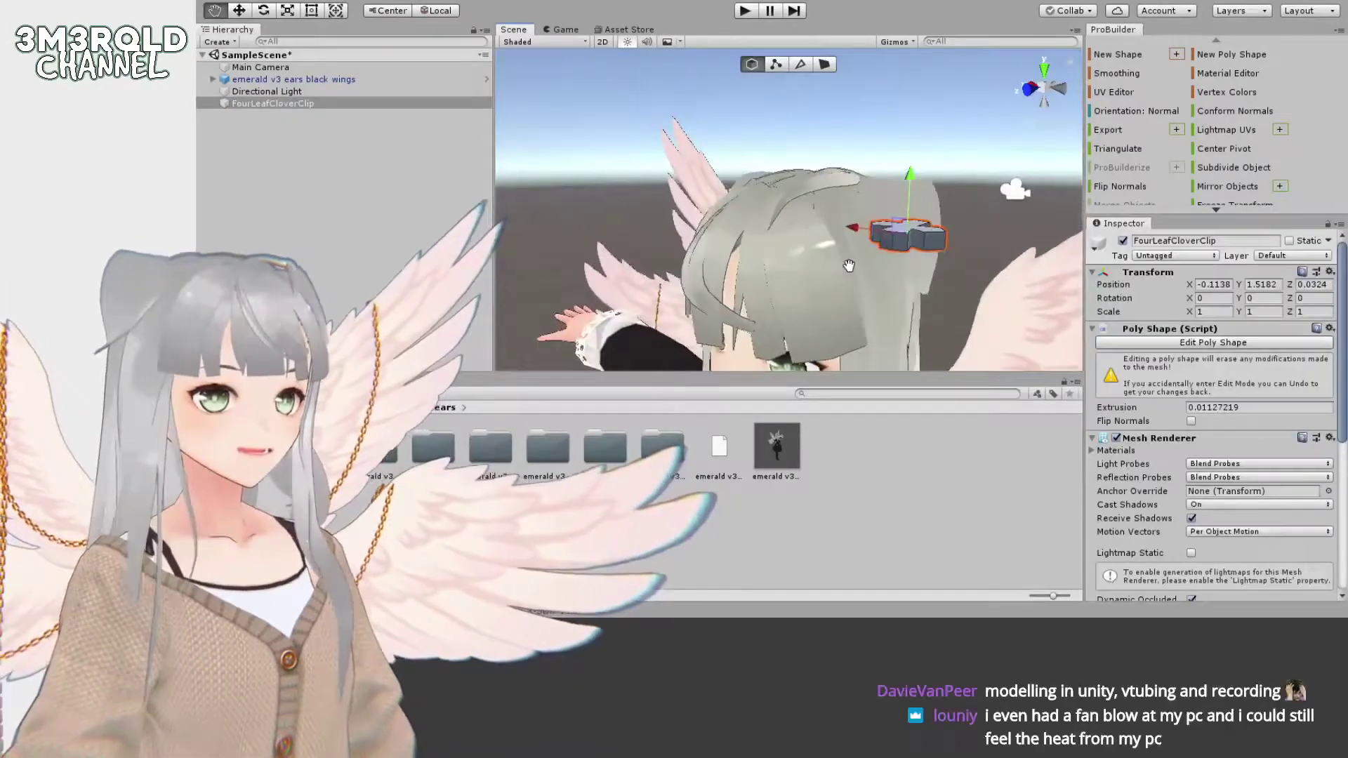
- Lower the clip slightly beside the avatar's hair to a Y position of about 1.497
right_click_drag(847, 287, 922, 314)
left_click_drag(922, 314, 798, 187, "alt")
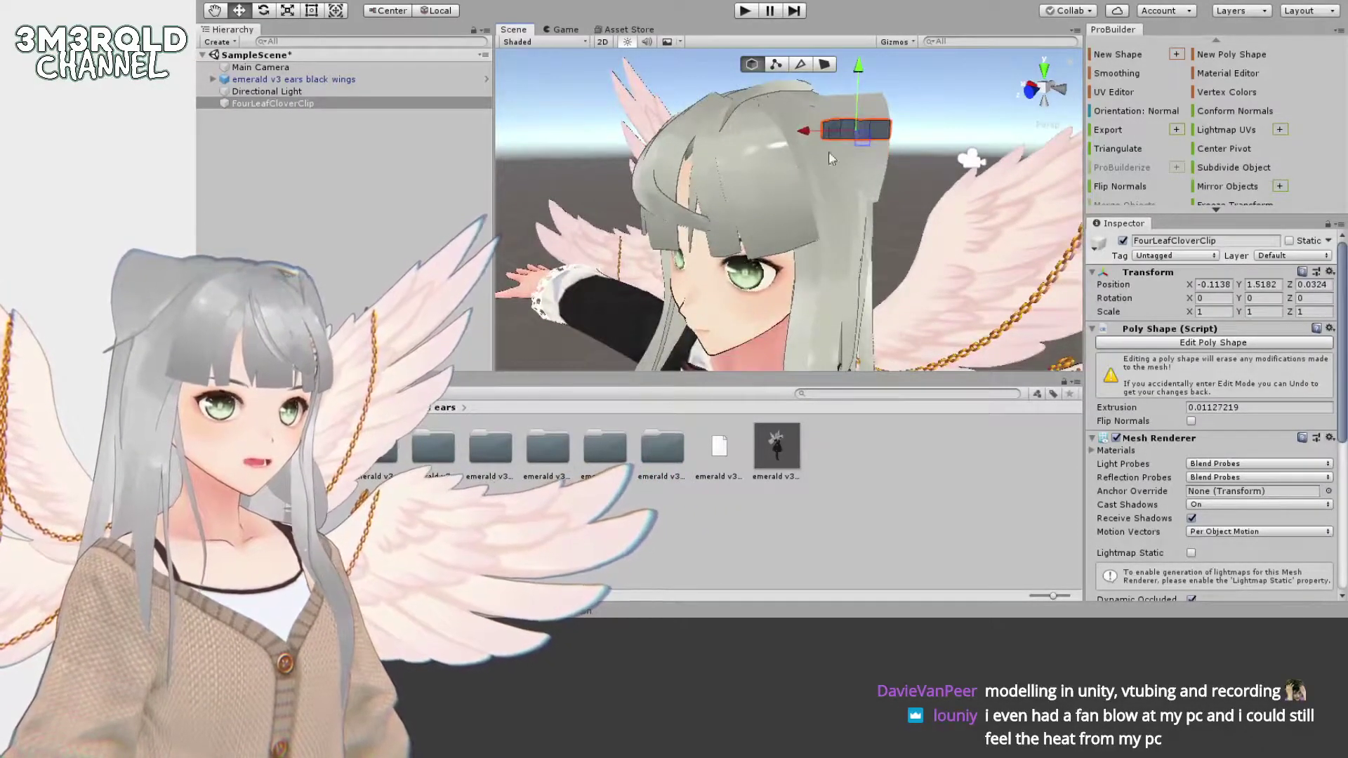
left_click_drag(802, 180, 929, 217, "alt")
scroll(932, 220, "down", 3)
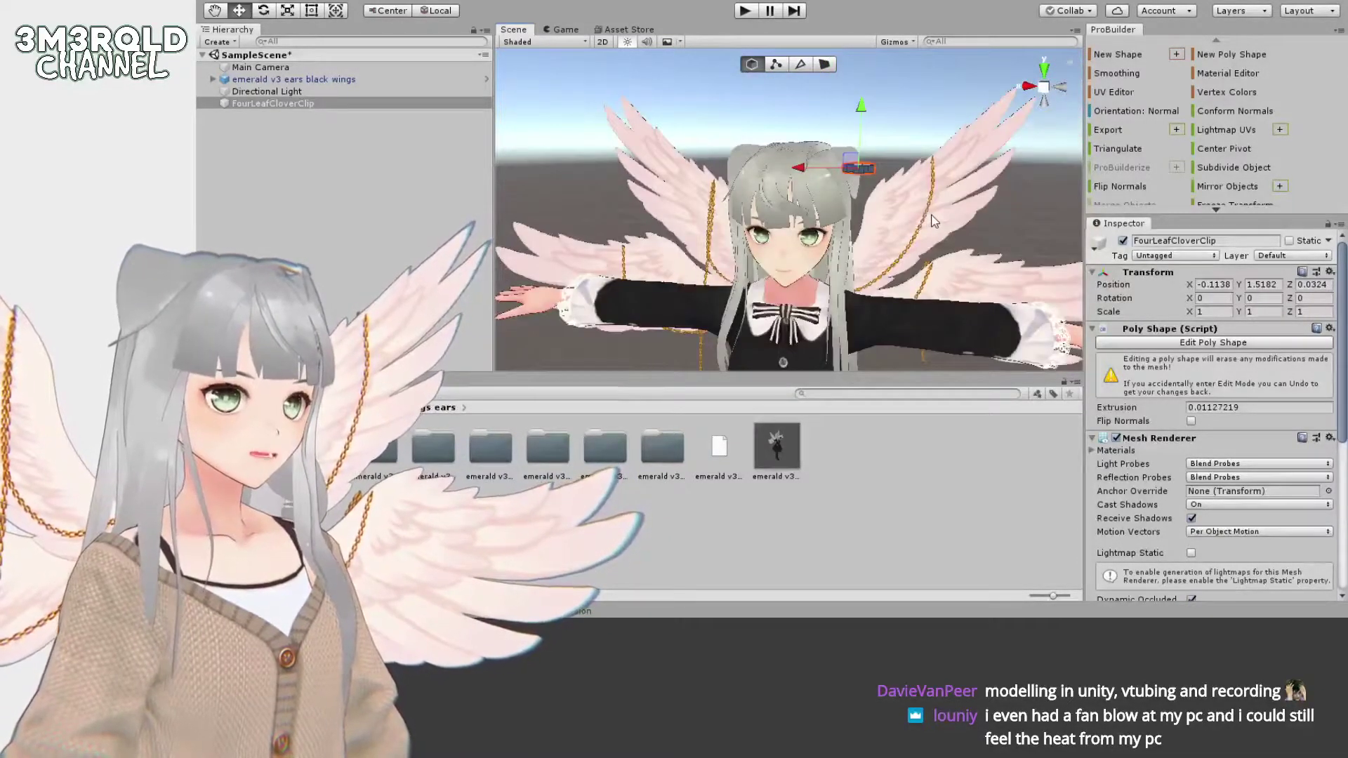
scroll(933, 221, "up", 4)
left_click_drag(964, 70, 965, 106)
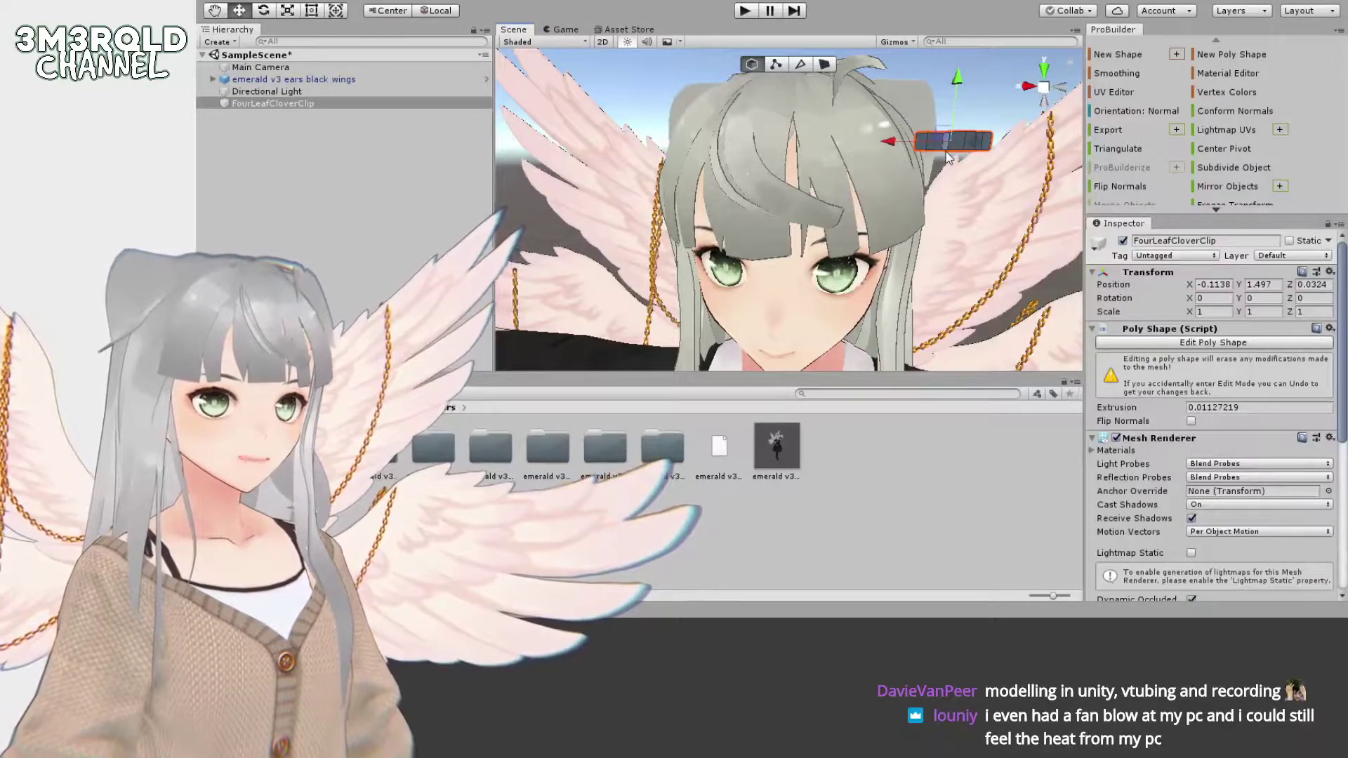
- Set the clip's rotation to 90 on X and 90 on Z, leaving Y at 0
scroll(1122, 144, "down", 1)
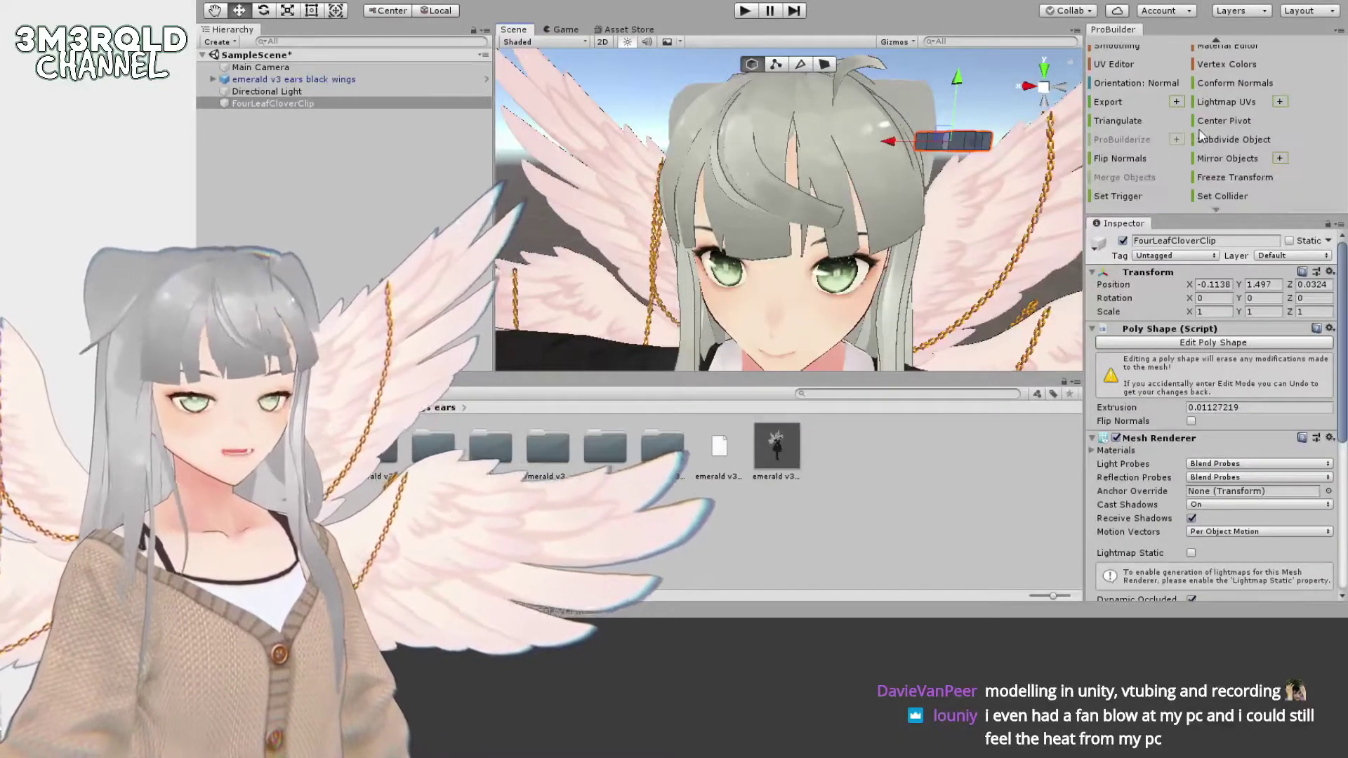
scroll(1172, 256, "down", 2)
scroll(1165, 266, "up", 2)
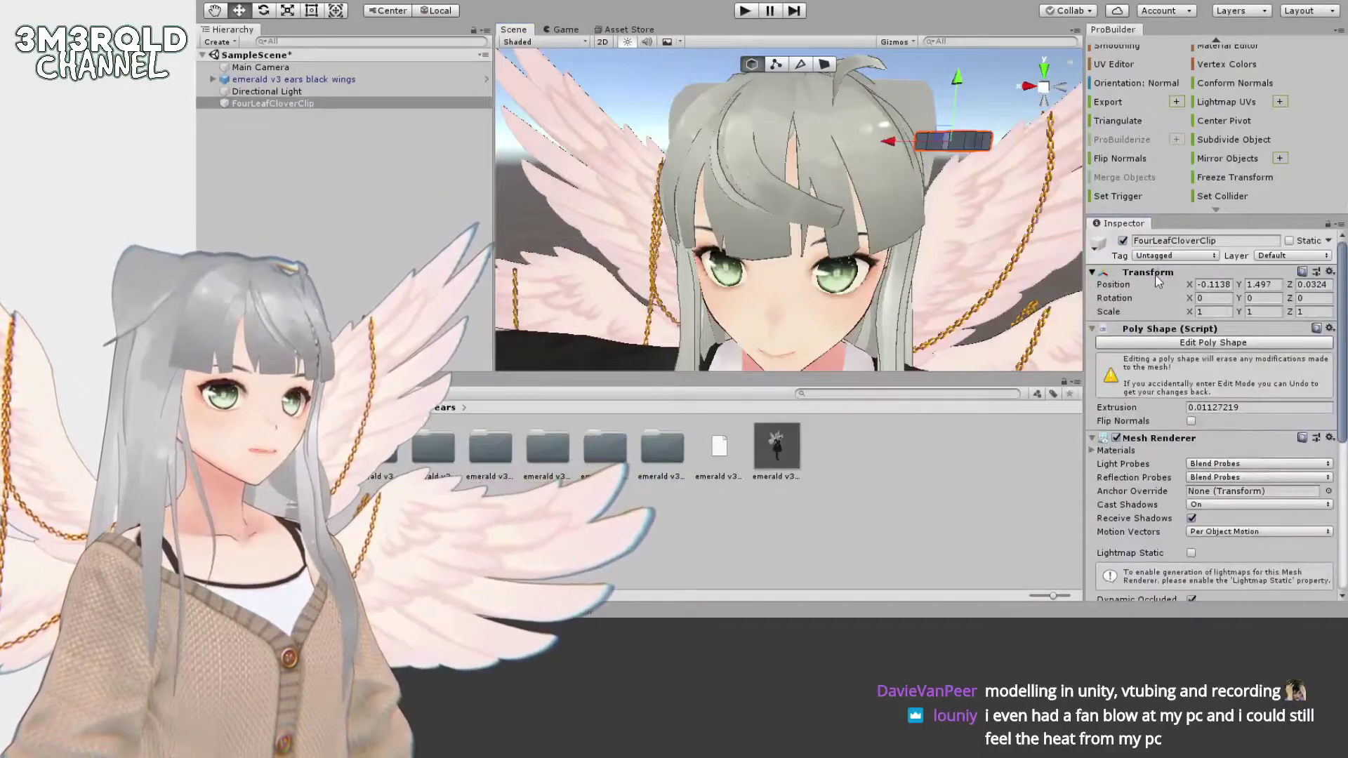
scroll(1157, 275, "down", 2)
scroll(1158, 280, "up", 2)
left_click(1263, 298)
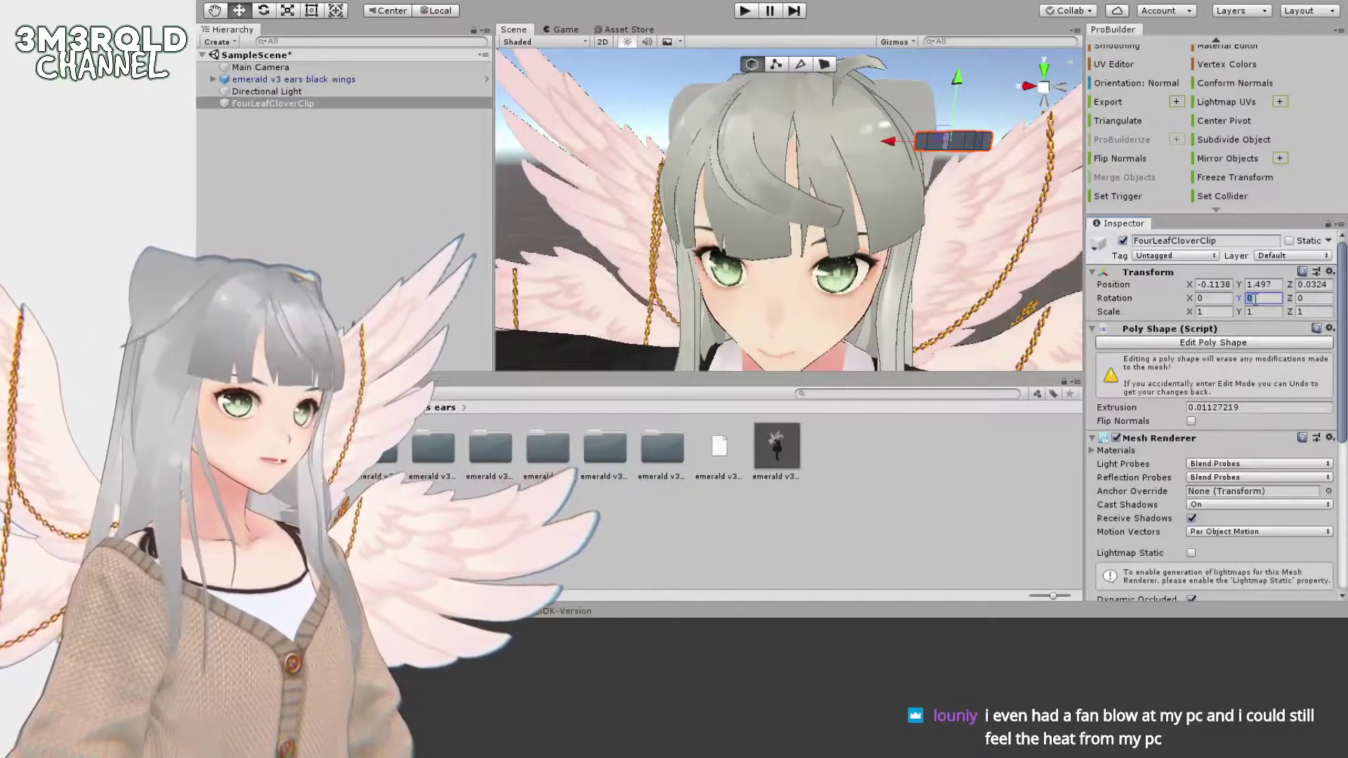
type("90")
key("BackSpace")
key("BackSpace")
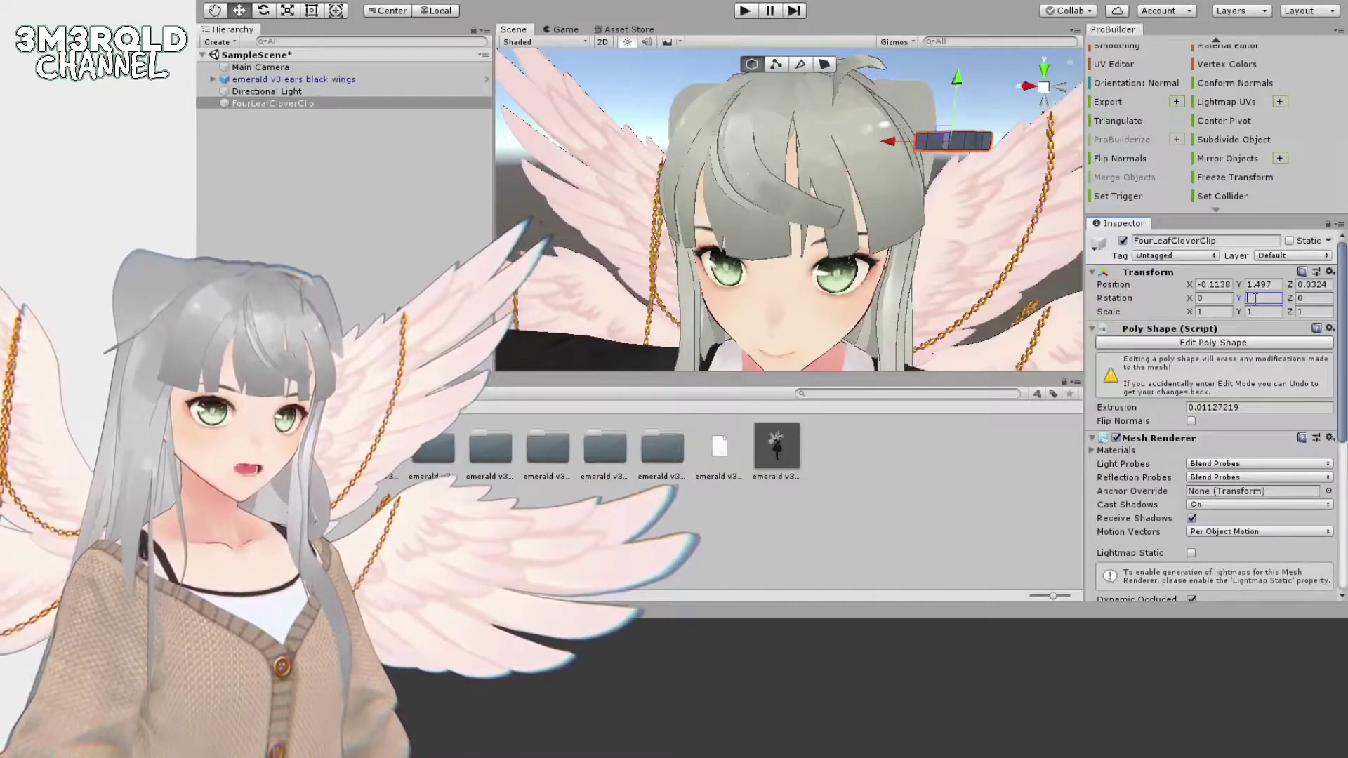
left_click(1217, 295)
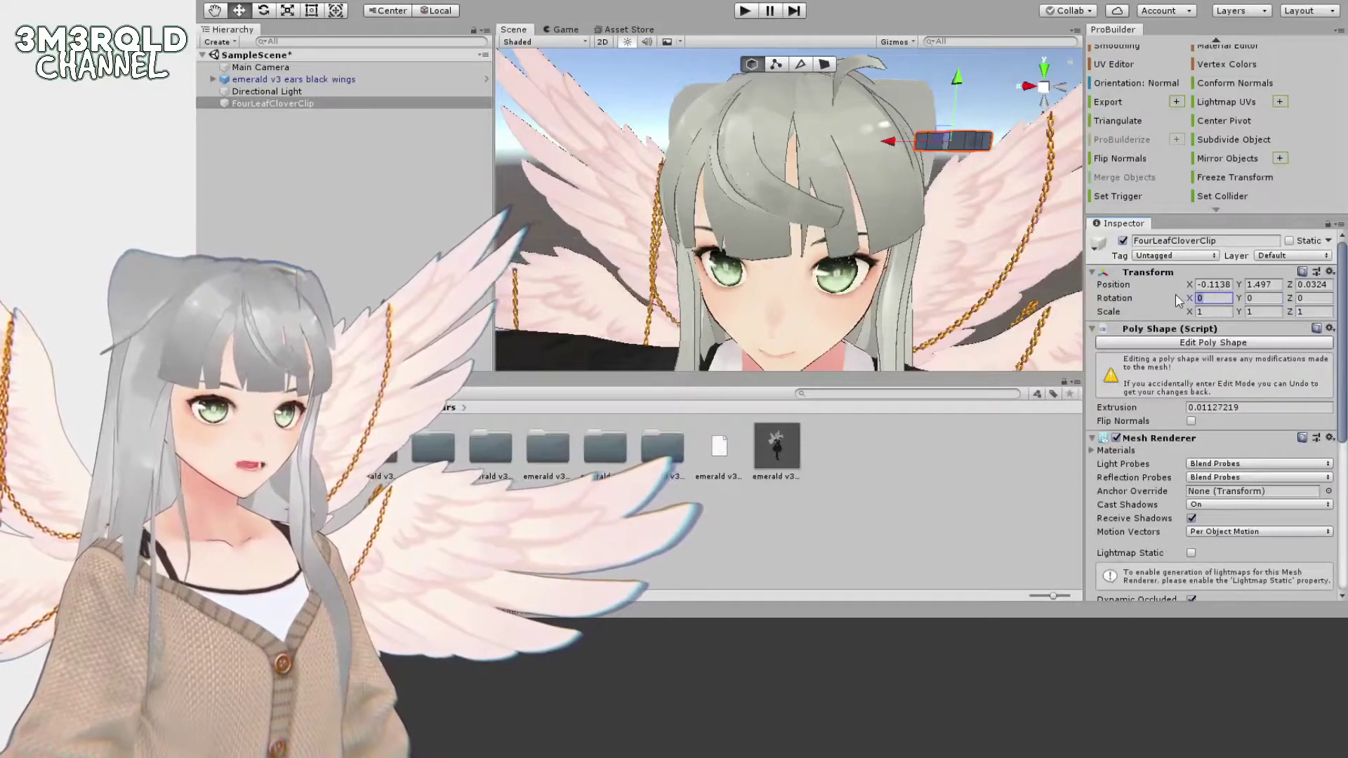
type("90")
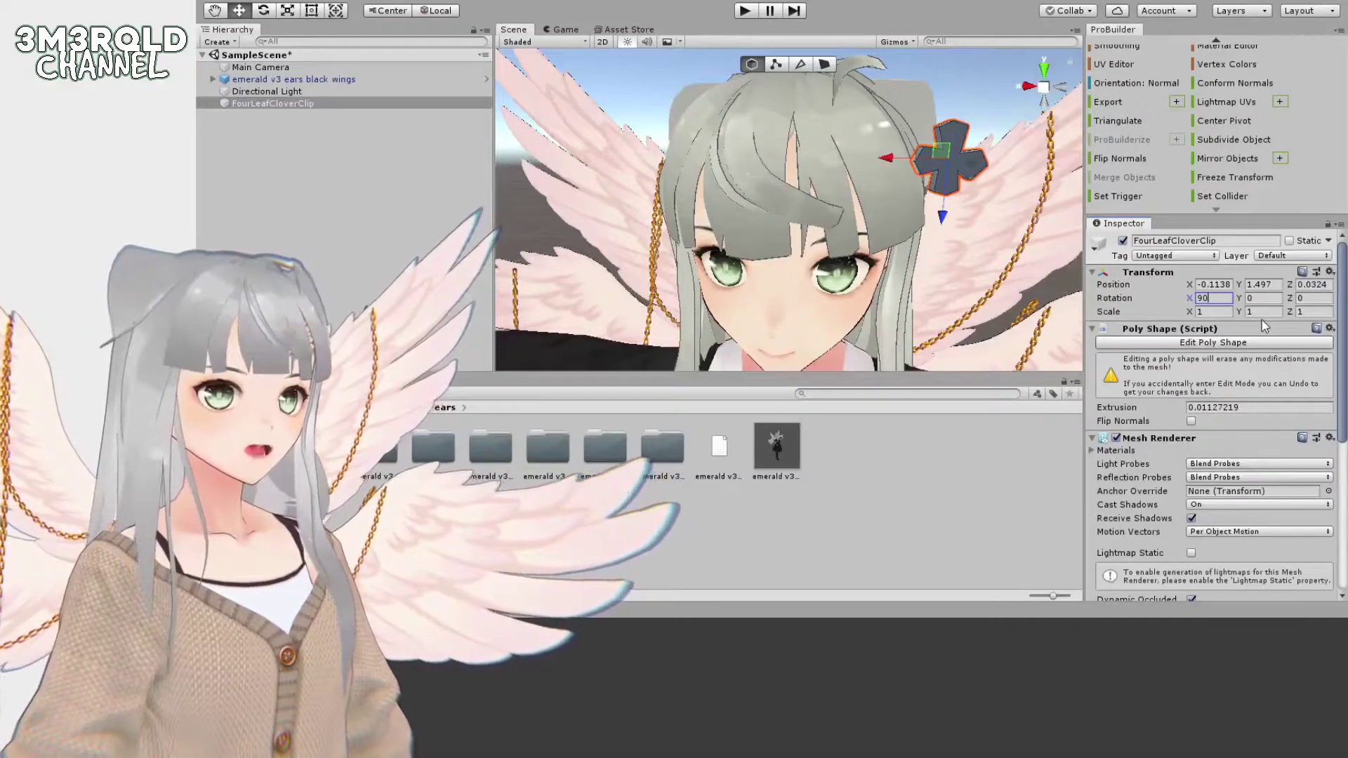
left_click(1317, 296)
type("90")
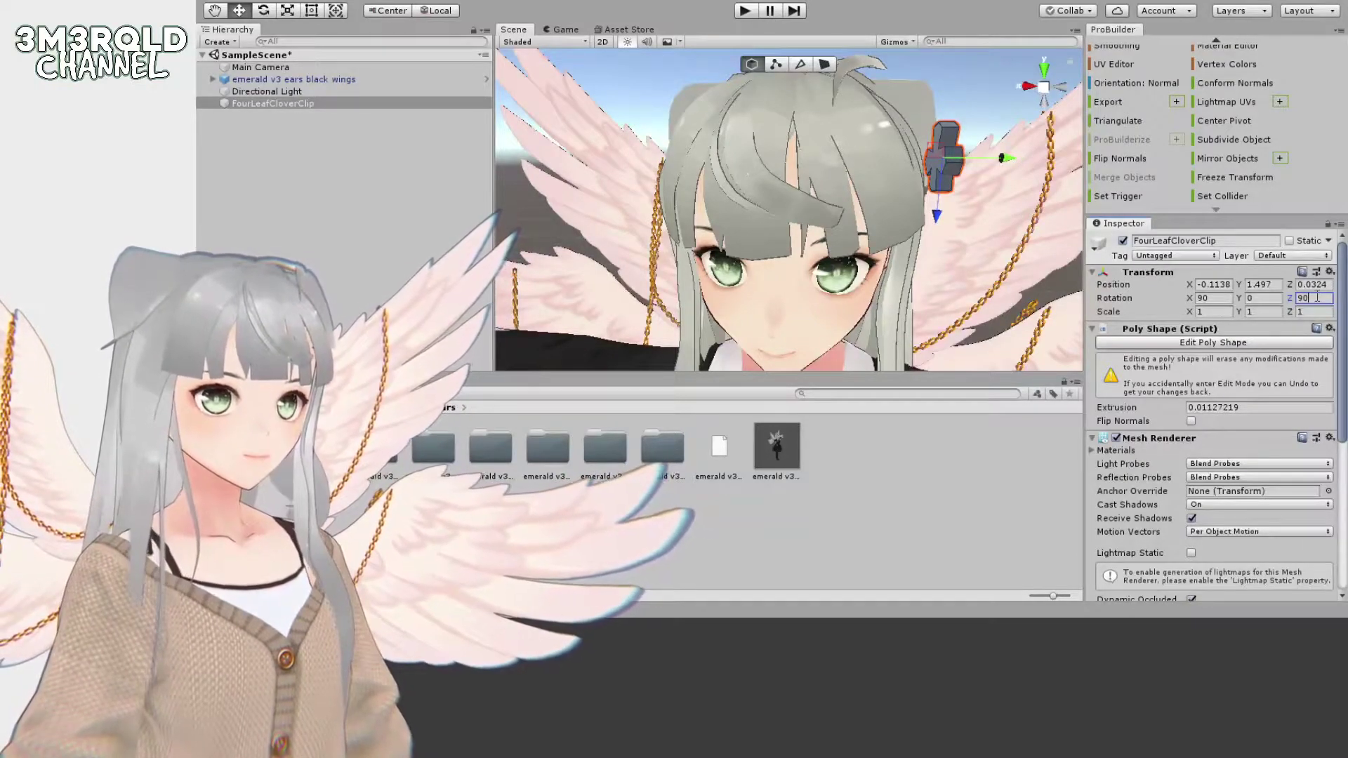
- Rotate the clip to follow the slant of the avatar's hair, to about X 59.24, Y -54.33, Z -36
scroll(997, 216, "up", 3)
left_click_drag(974, 216, 920, 204, "alt")
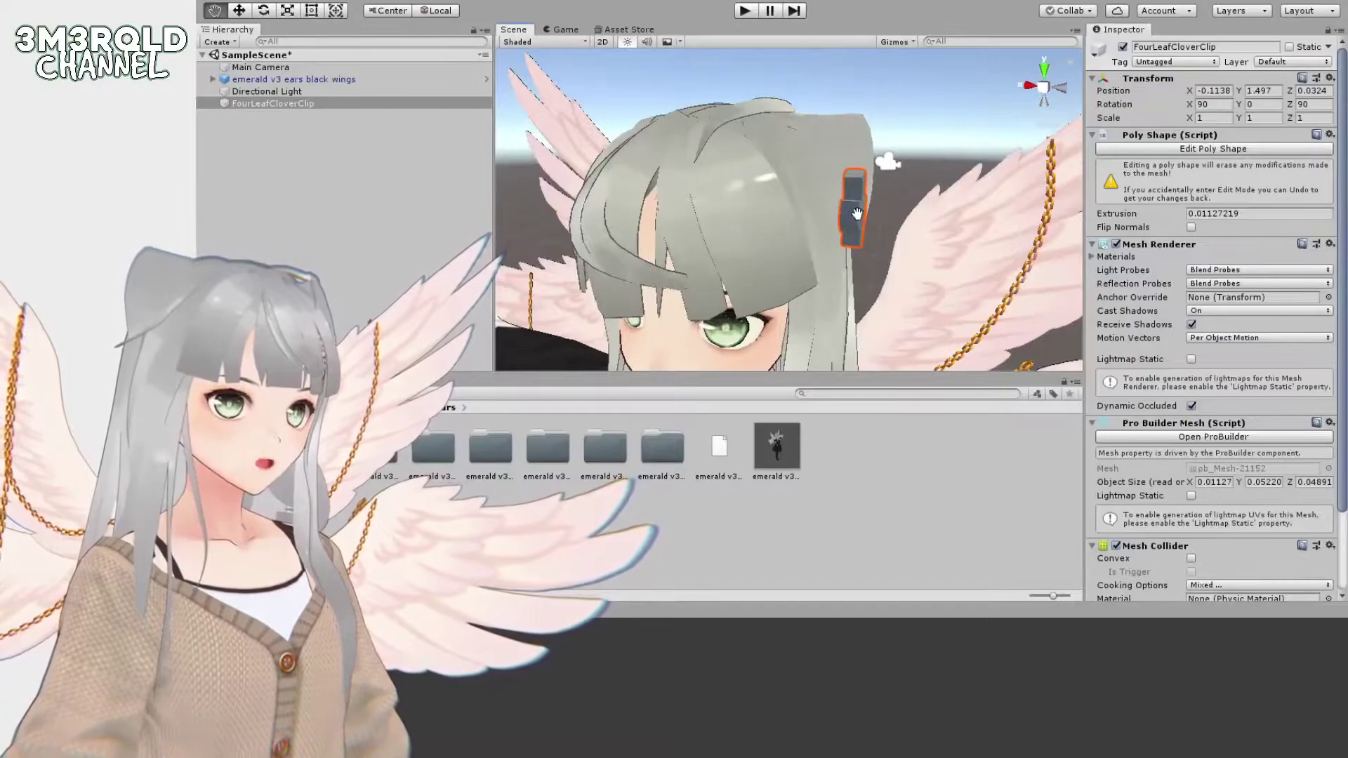
double_click(274, 91)
left_click(284, 103)
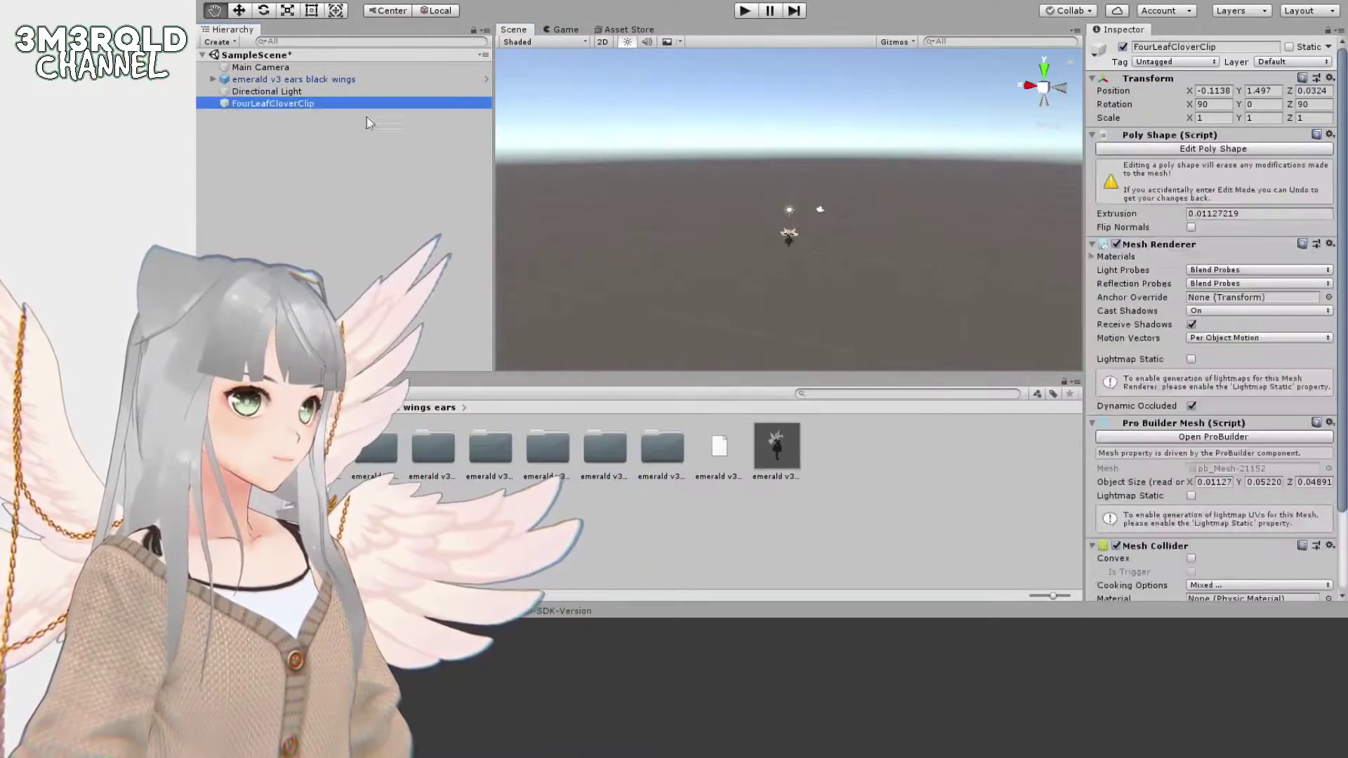
left_click(744, 264)
key("f")
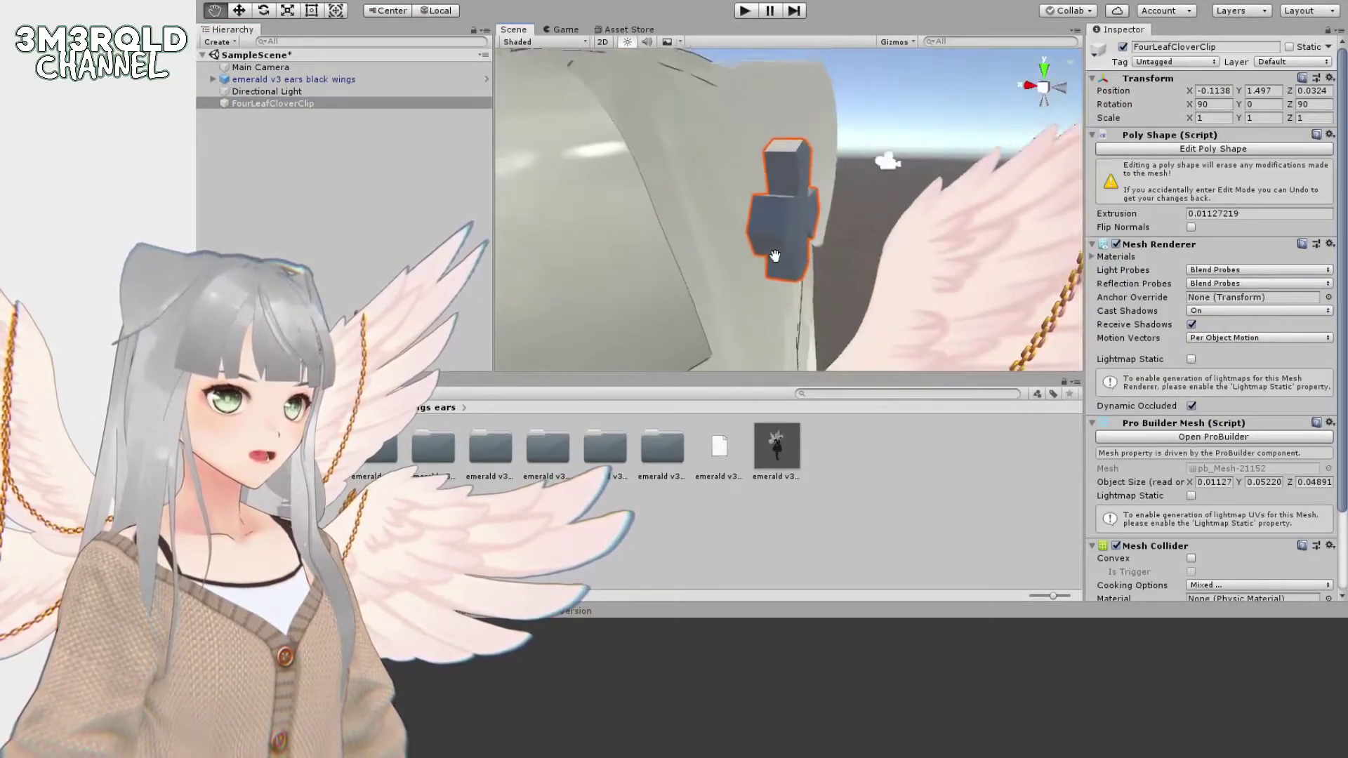
key("w")
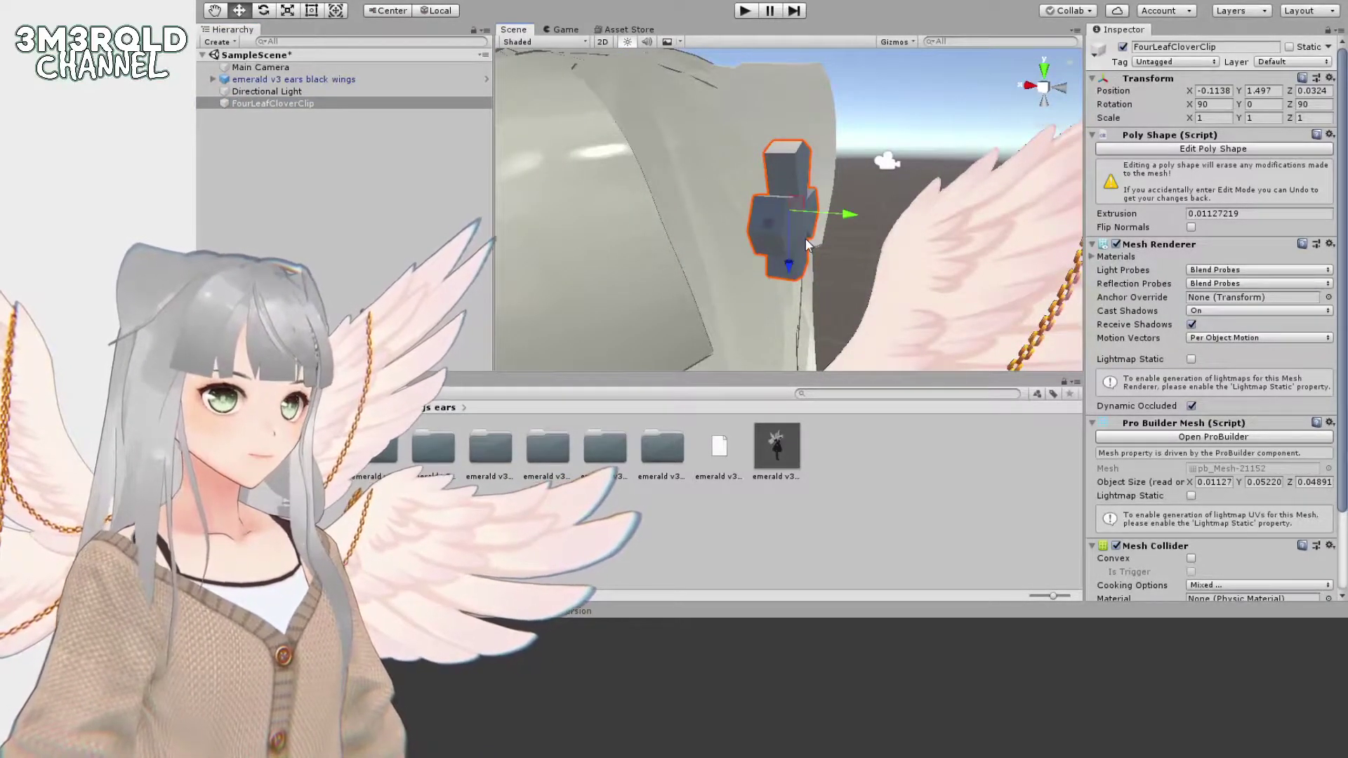
key("q")
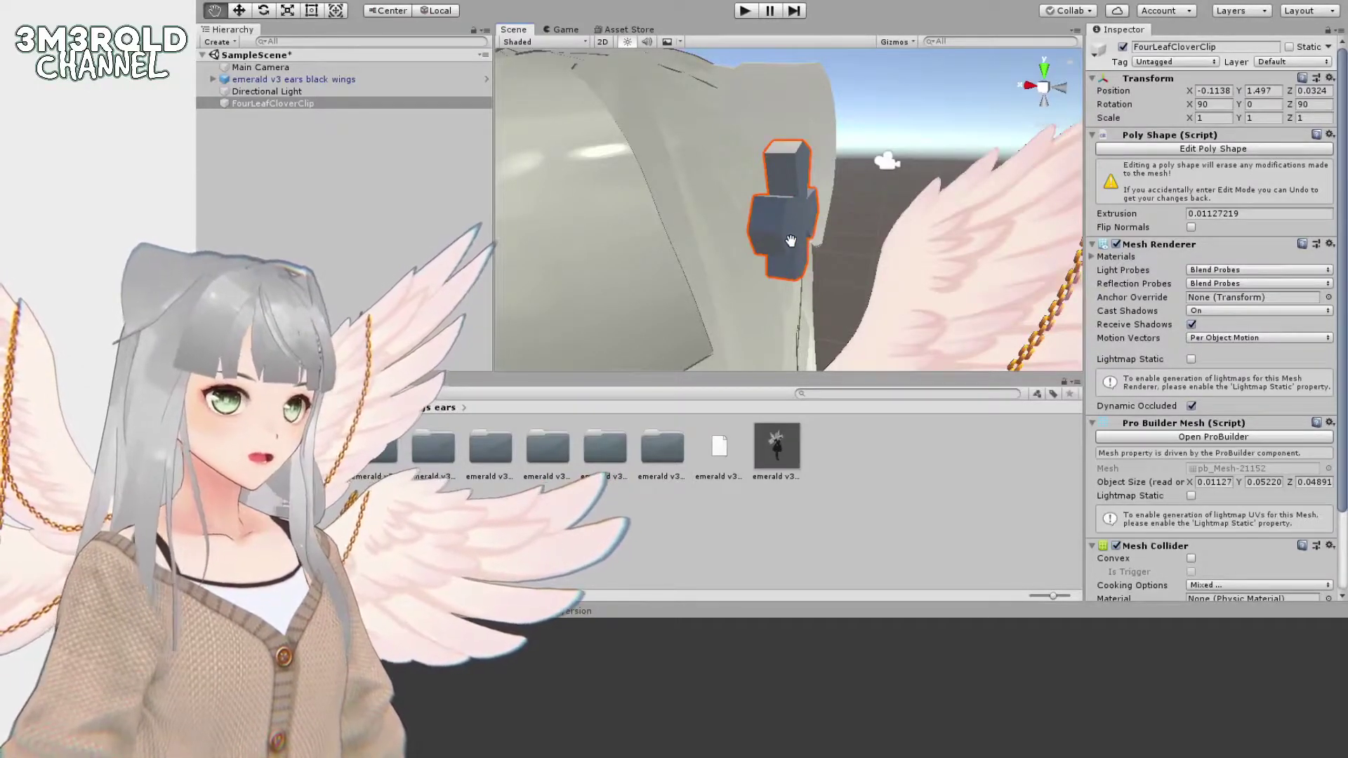
key("e")
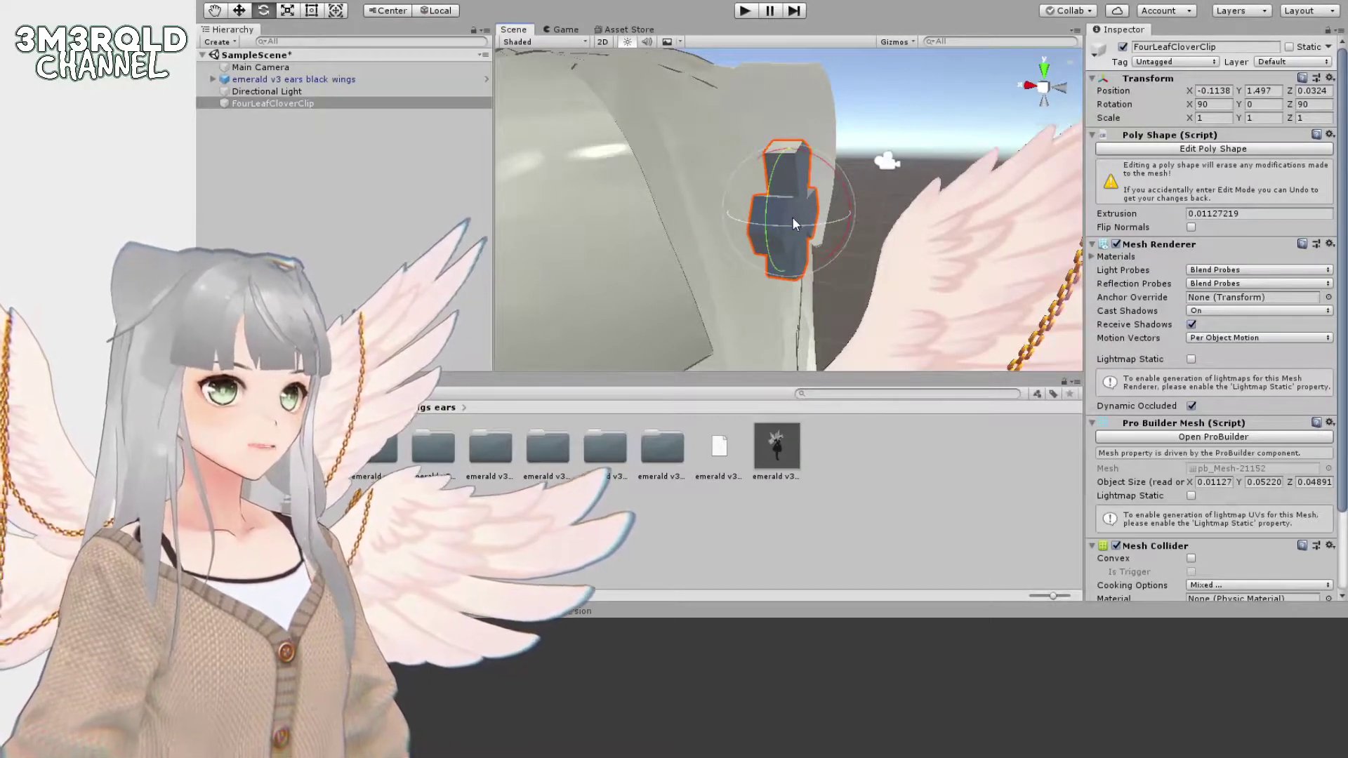
left_click_drag(794, 220, 870, 273, "alt")
middle_click_drag(805, 254, 807, 243)
key("e")
mouse_move(1038, 208)
left_mouse_down()
mouse_move(1001, 210)
mouse_move(1032, 205)
mouse_move(1027, 222)
left_mouse_up()
- Move the clip against the side of the avatar's fringe, to about X -0.075, Y 1.495, Z 0.080
mouse_move(790, 301)
middle_mouse_down()
mouse_move(806, 287)
mouse_move(797, 295)
middle_mouse_up()
key("w")
left_click_drag(980, 205, 845, 217)
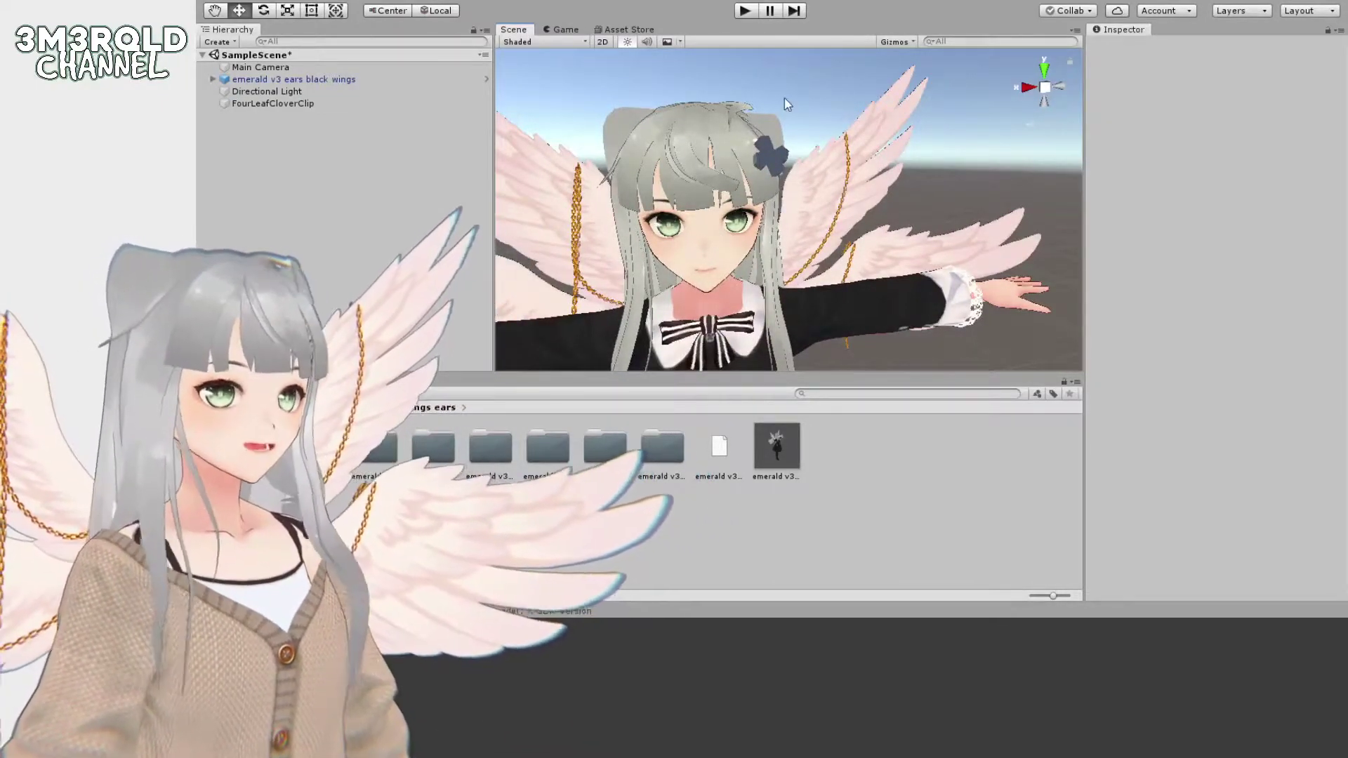
- Examine the clip's placement and thickness on the avatar's hair from the front and the sides
right_click_drag(618, 294, 563, 243)
left_click_drag(872, 202, 915, 179, "alt")
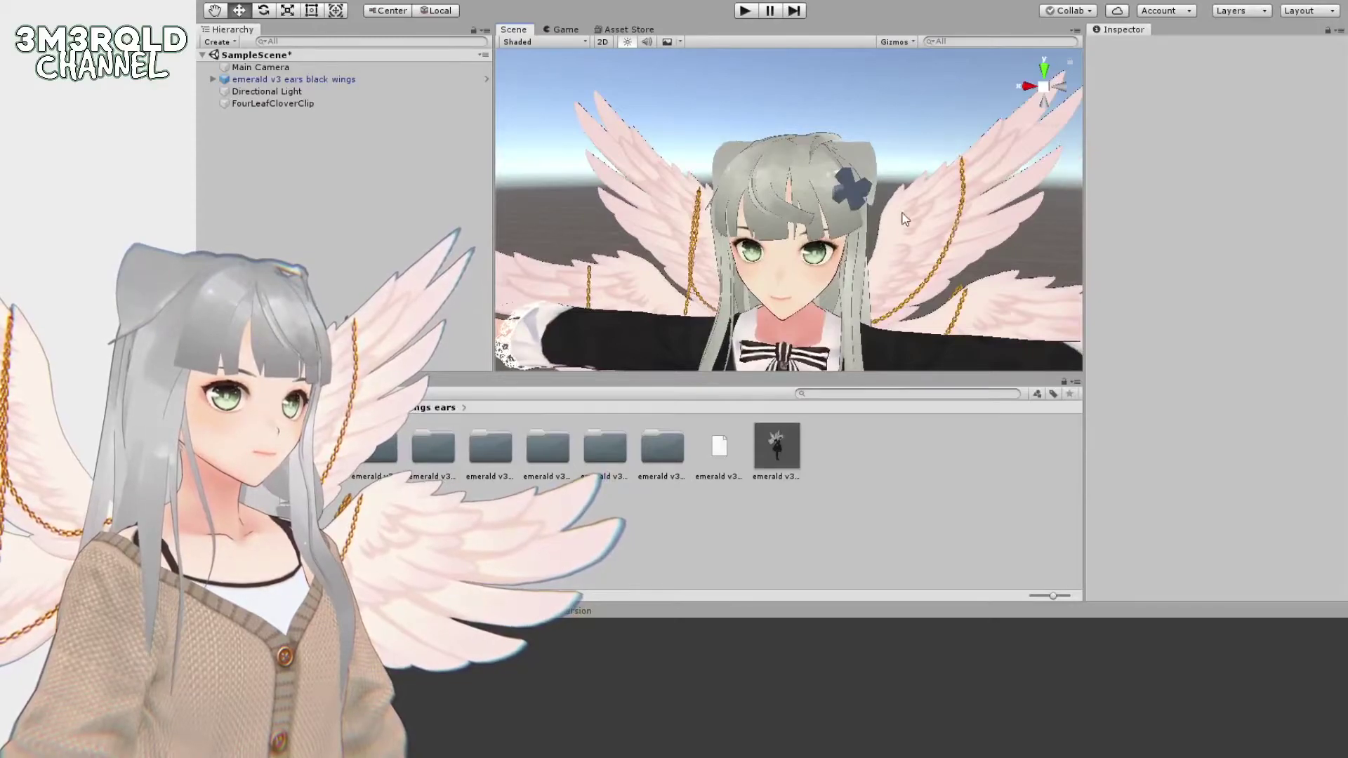
left_click(855, 190)
left_click_drag(821, 254, 856, 246, "alt")
middle_click_drag(857, 246, 913, 236)
right_click_drag(709, 238, 825, 249)
mouse_move(825, 249)
middle_mouse_down()
mouse_move(818, 259)
mouse_move(872, 226)
mouse_move(832, 256)
middle_mouse_up()
scroll(717, 277, "up", 3)
scroll(709, 281, "down", 3)
left_click_drag(694, 307, 847, 218, "alt")
- Thin the clip by scaling it to about 0.53 along its Y axis
left_click(1257, 117)
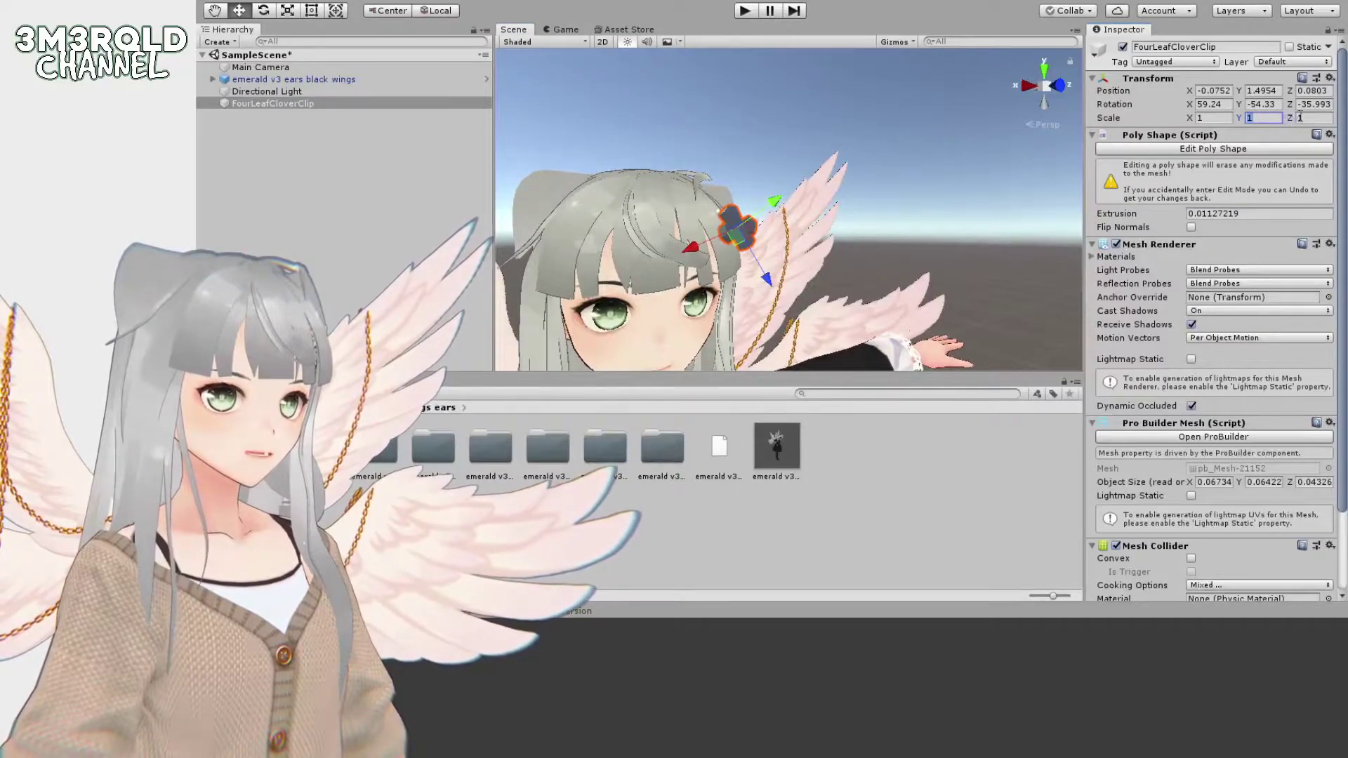
left_click(1300, 118)
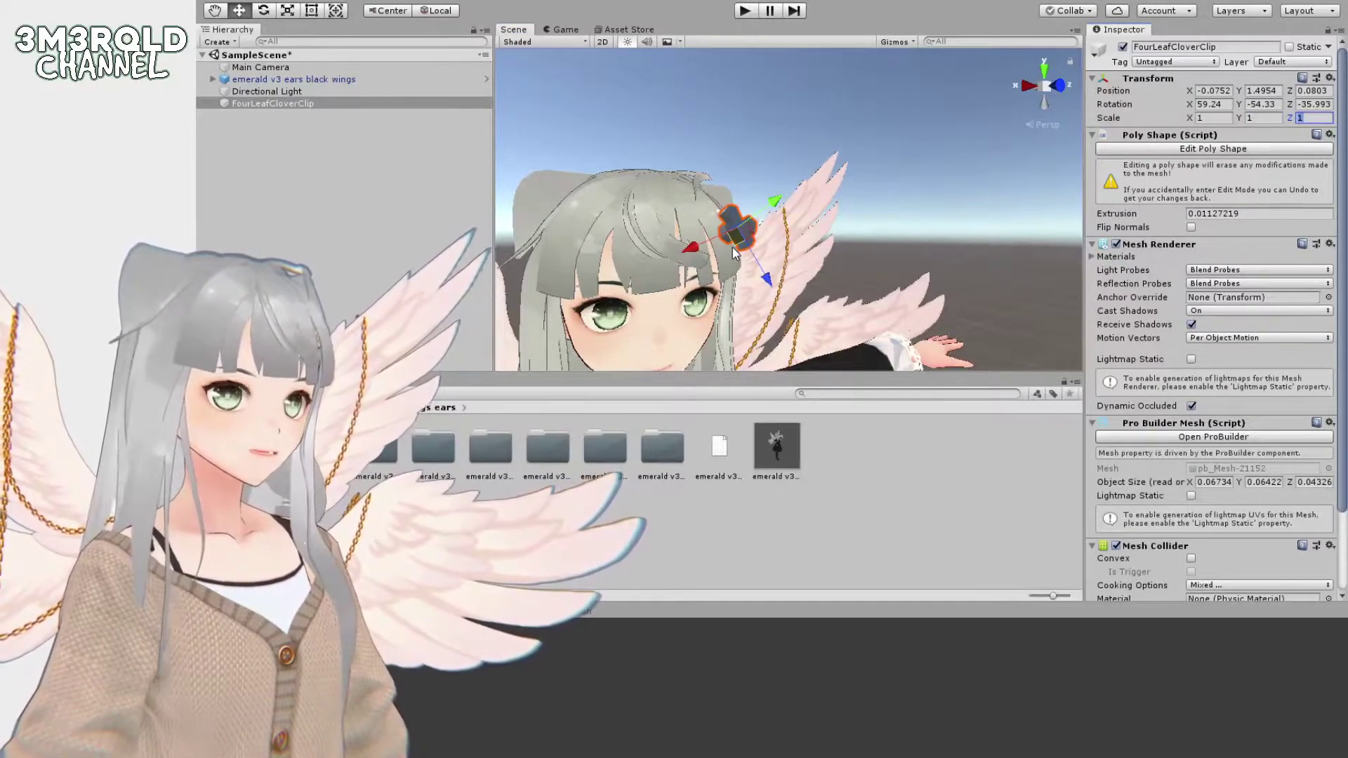
left_click(763, 232)
left_click(779, 176)
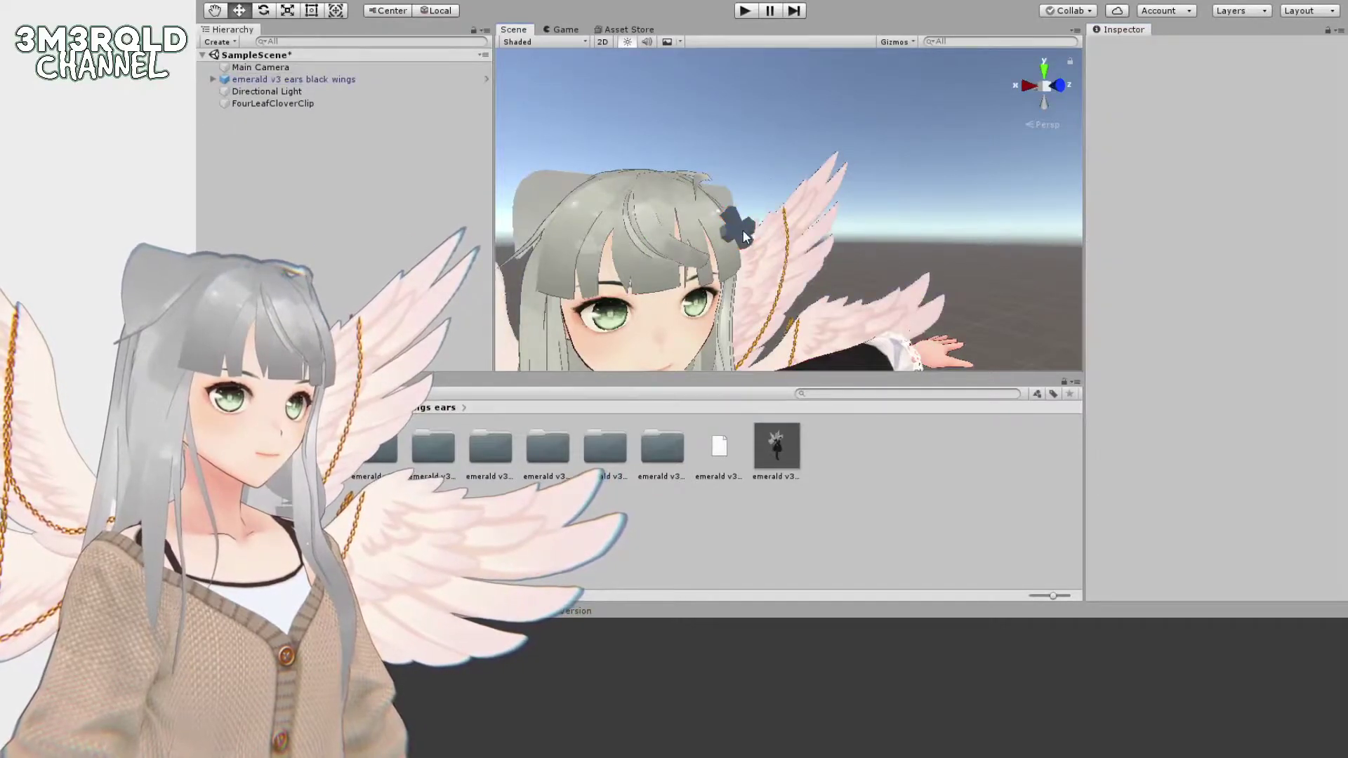
left_click(743, 229)
key("r")
left_click_drag(777, 204, 772, 210)
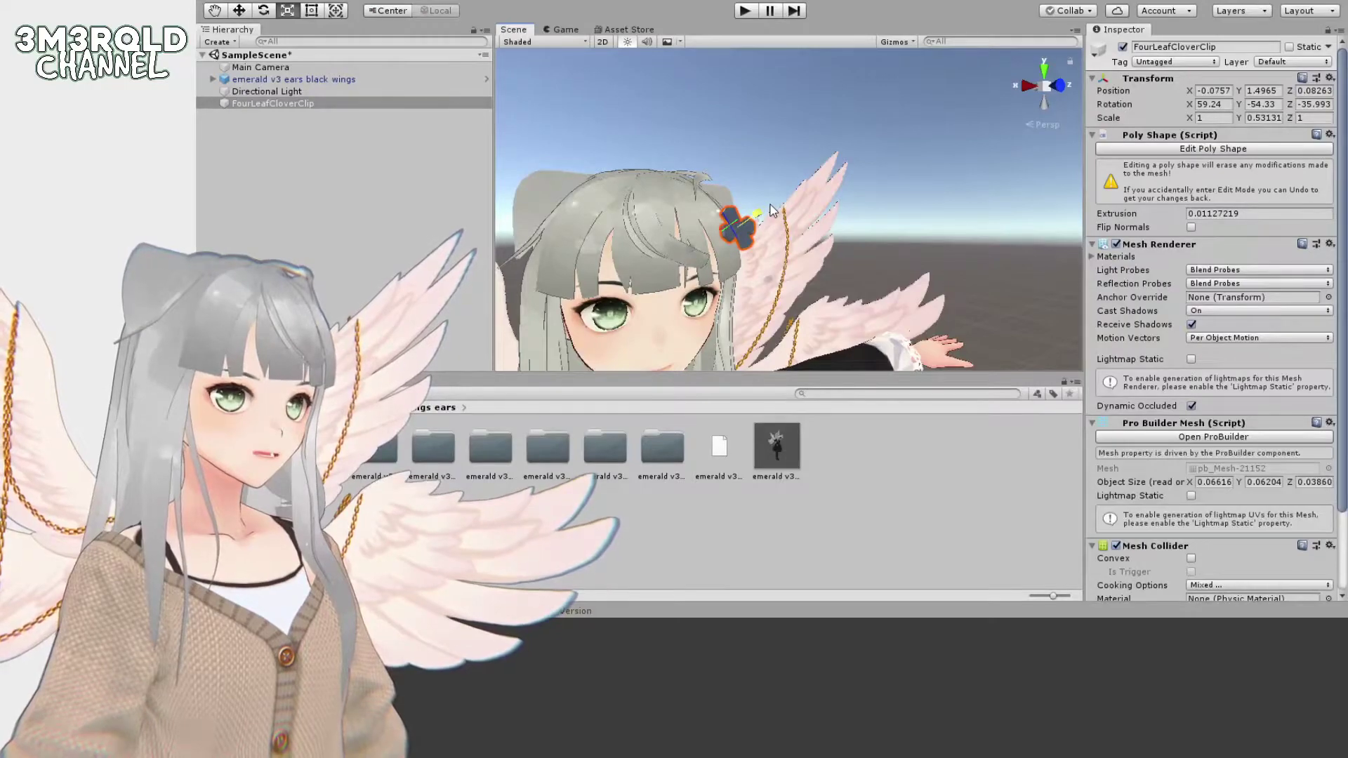
- Rotate the clip around its Z axis to about -18.1 and set it against the hair at about X -0.070, Y 1.490, Z 0.072
left_click(936, 224)
right_click_drag(793, 255, 701, 284)
scroll(788, 232, "up", 2)
middle_click_drag(863, 204, 782, 195)
left_click(814, 184)
key("e")
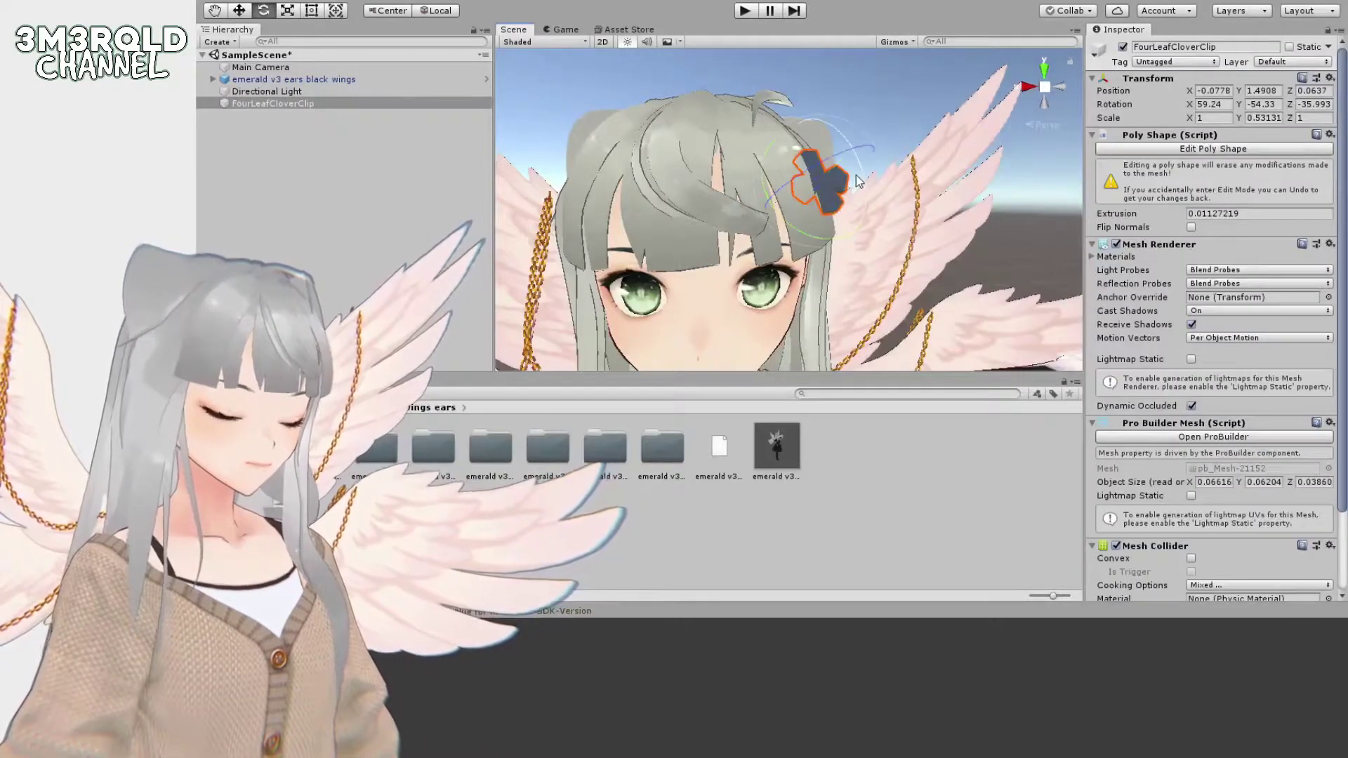
mouse_move(844, 155)
left_mouse_down()
mouse_move(856, 148)
mouse_move(849, 177)
left_mouse_up()
key("w")
left_click(991, 128)
right_click_drag(991, 128, 924, 143)
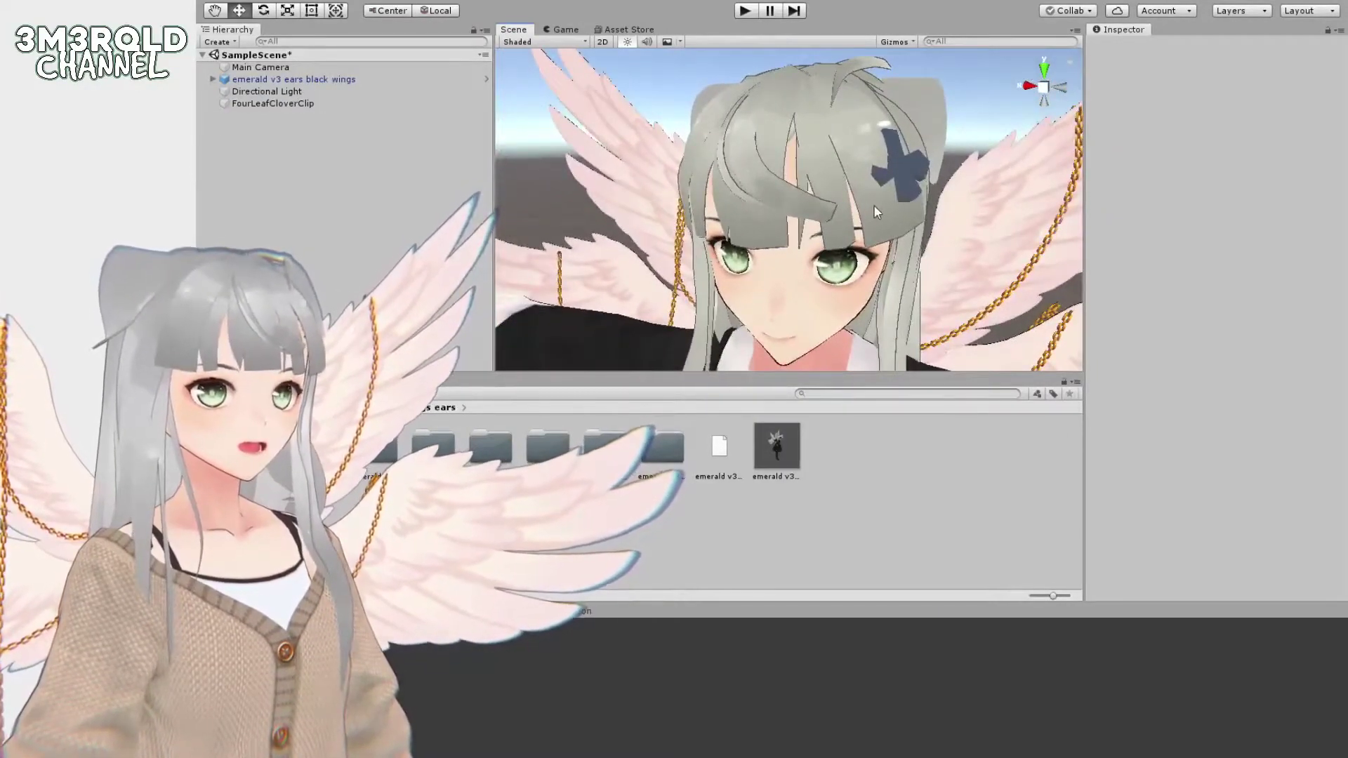
scroll(829, 203, "down", 3)
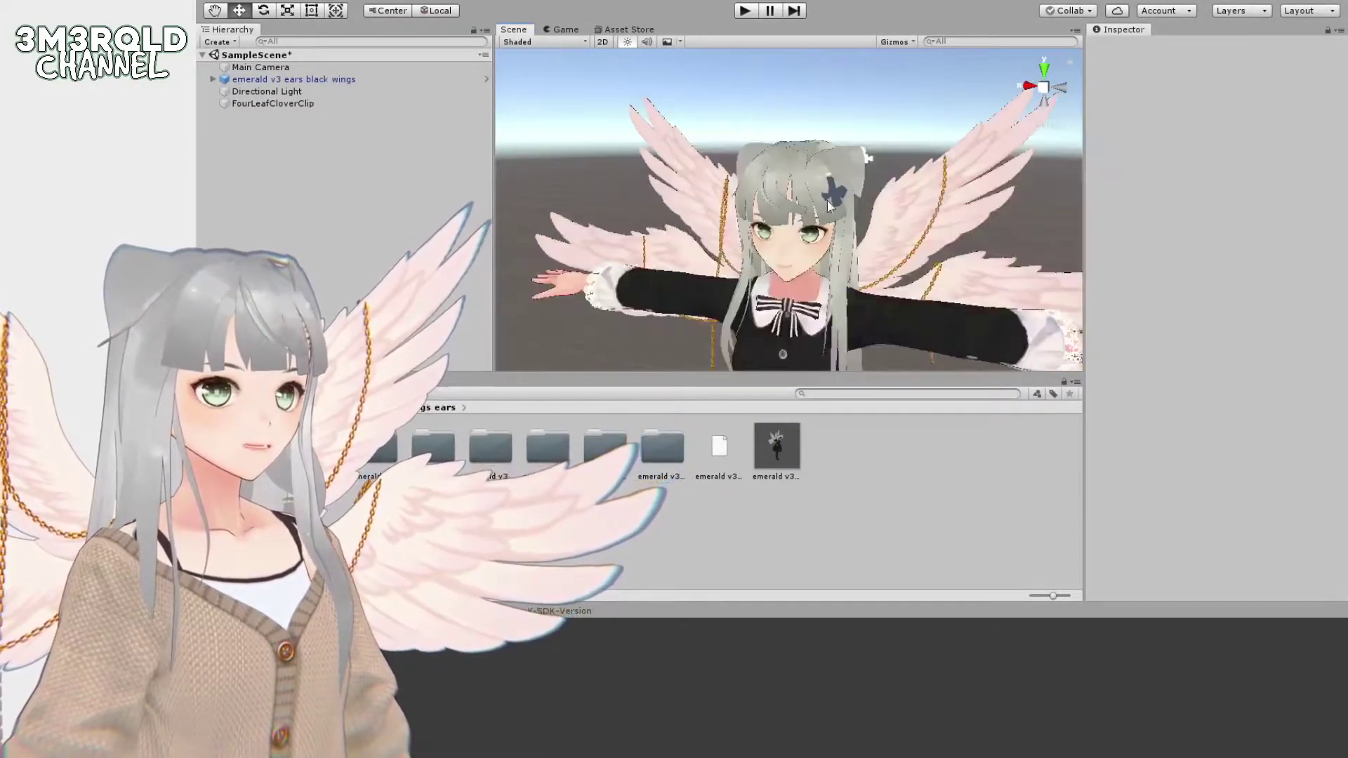
scroll(893, 194, "up", 3)
- Try rotating the clip further around its Z axis to about -8.75, and undo that rotation
left_click(901, 181)
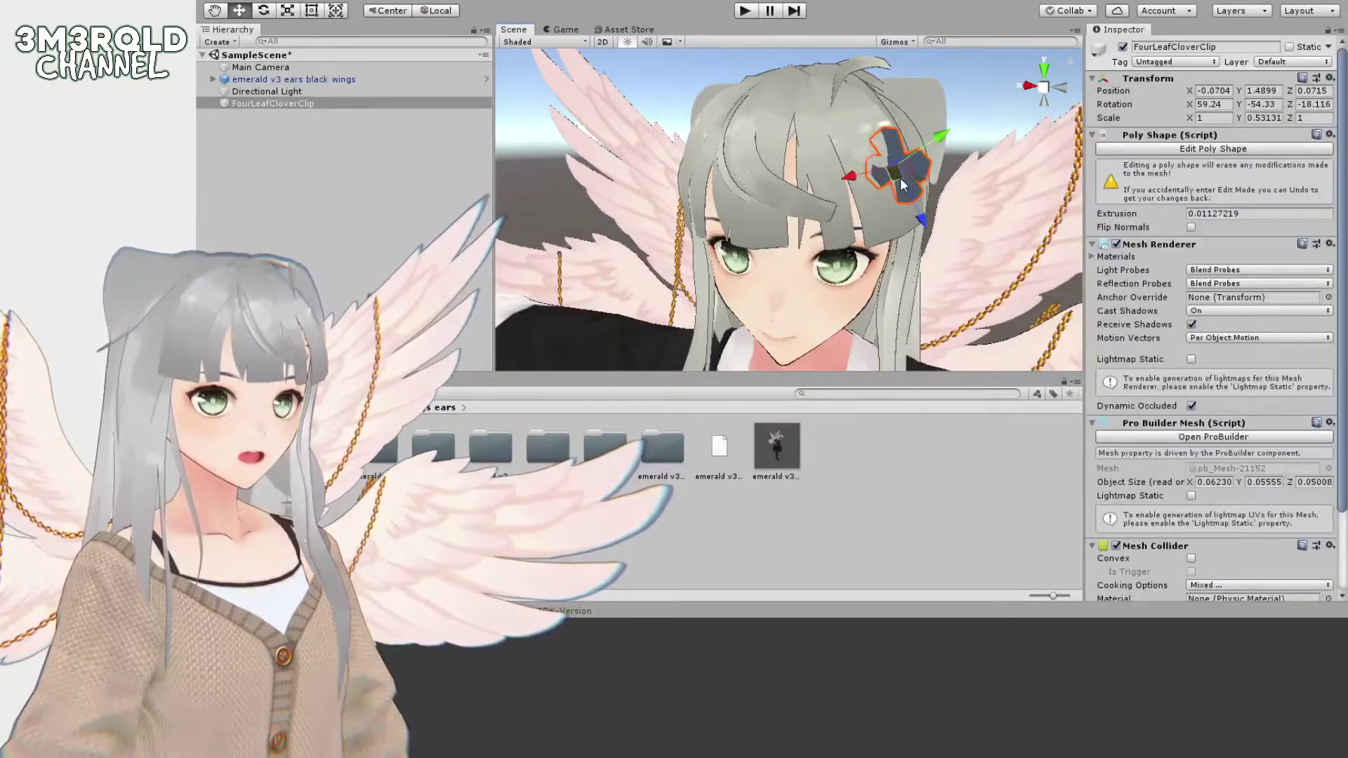
key("e")
left_click_drag(901, 142, 798, 203)
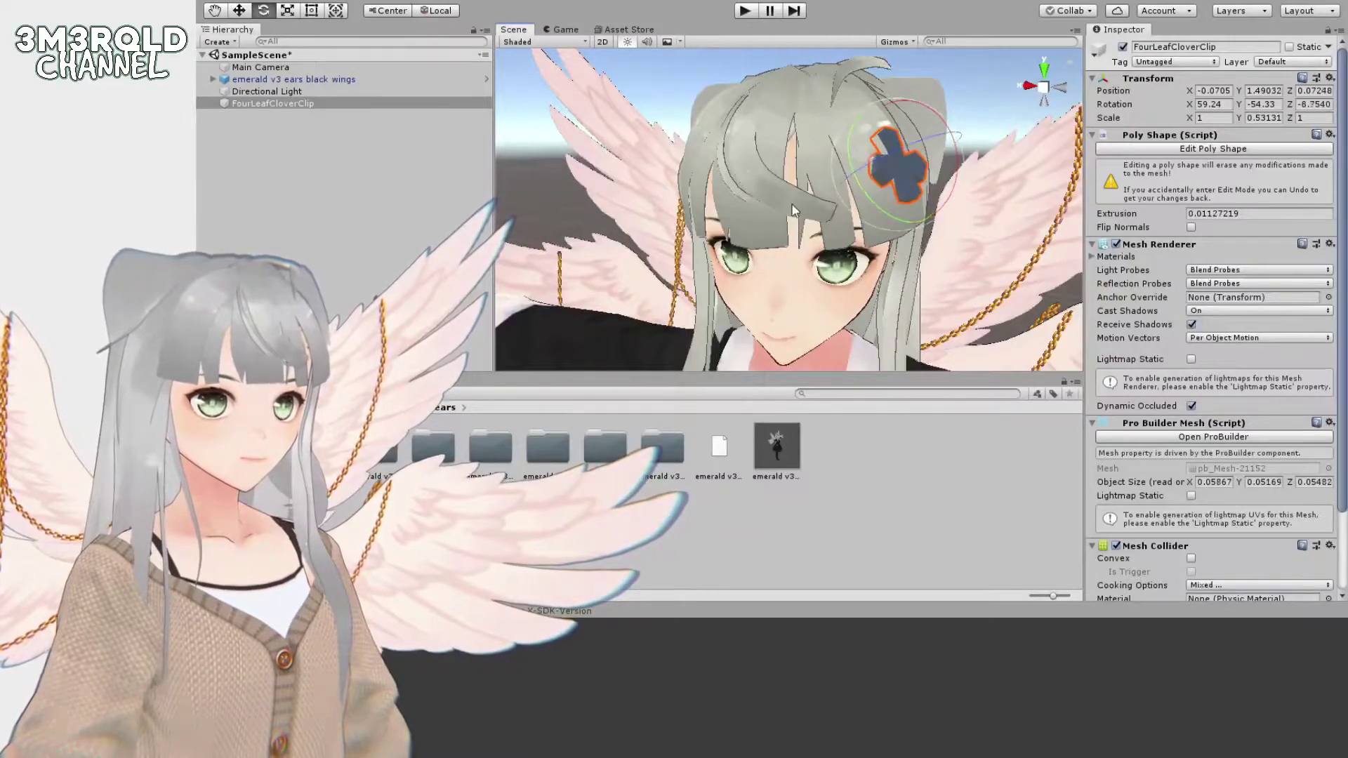
scroll(798, 203, "down", 3)
middle_click_drag(798, 203, 912, 121)
left_click(957, 73)
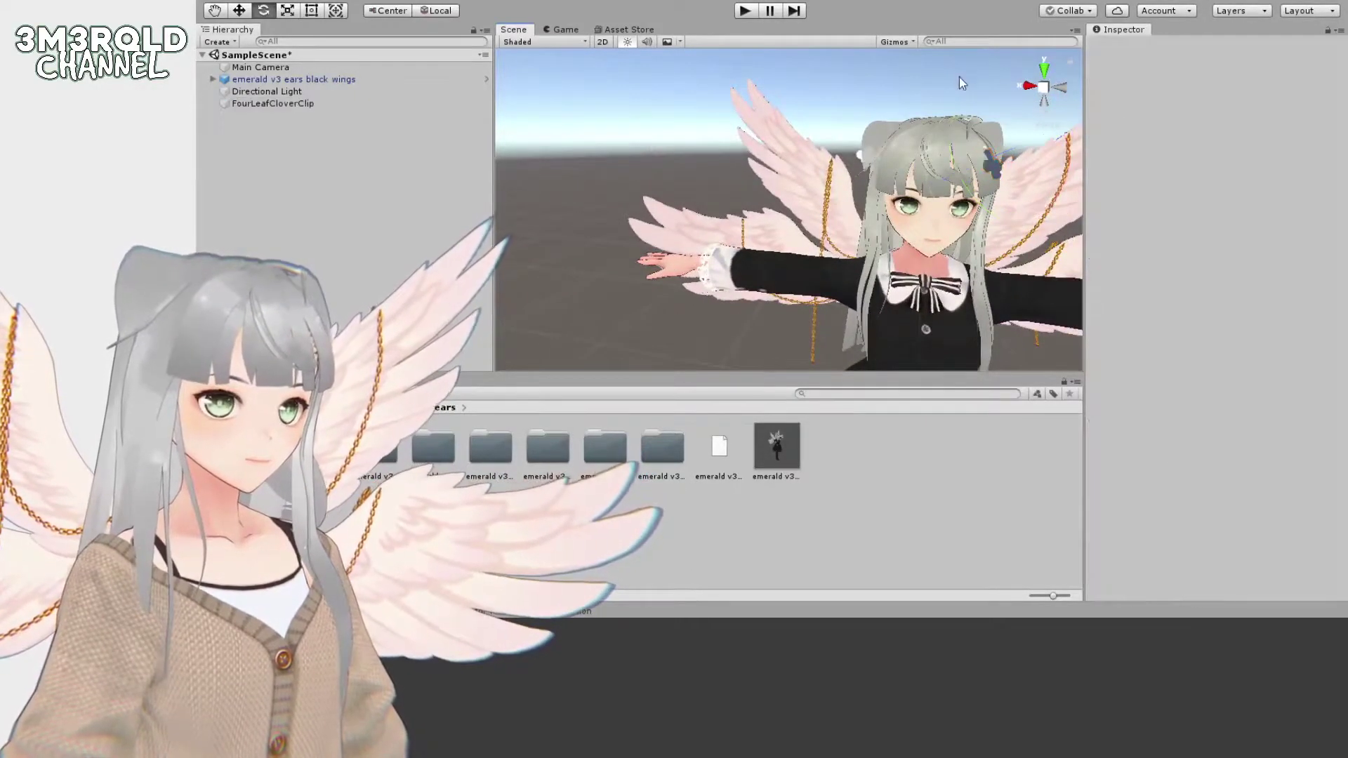
middle_click_drag(1006, 189, 966, 181)
key("ctrl+z")
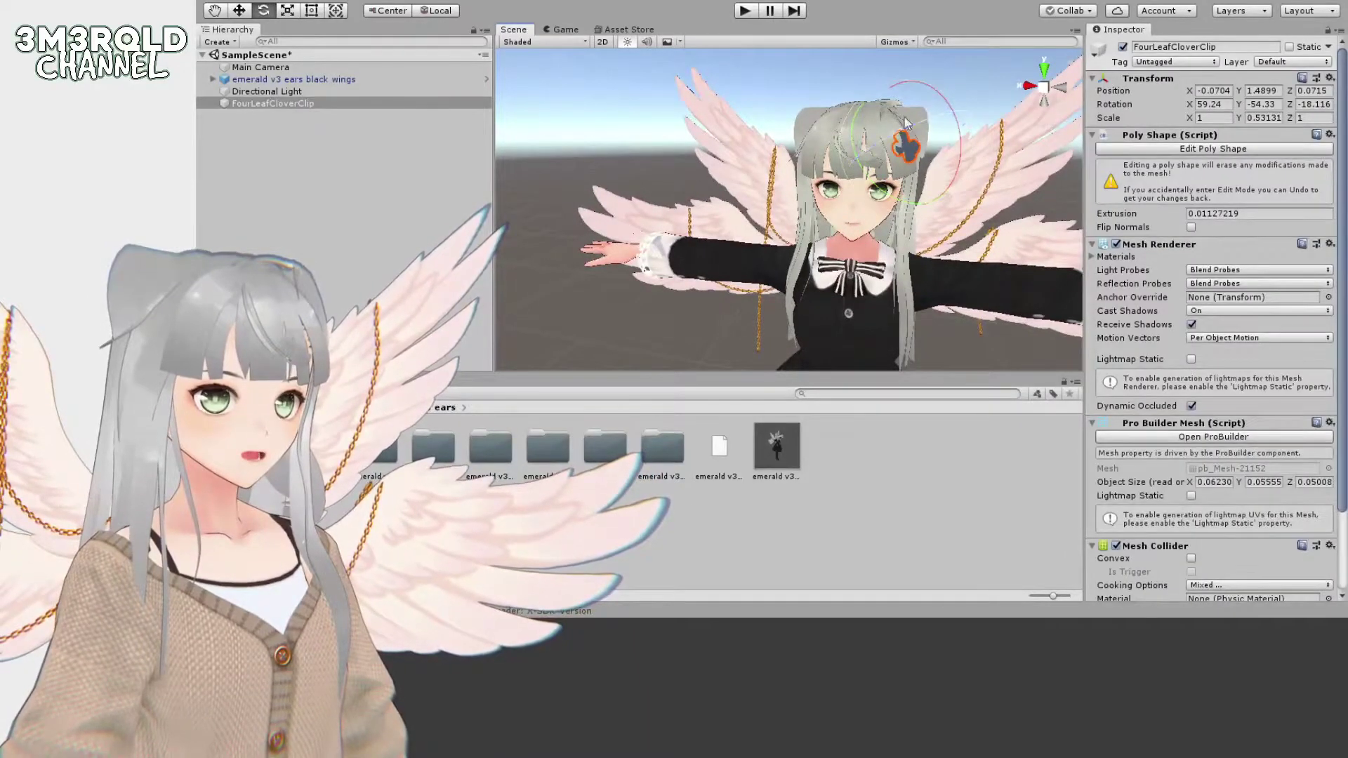
- Thicken the clip on the avatar's hair by scaling it to about 1.03 along its Y axis
left_click(955, 61)
middle_click_drag(938, 147, 888, 172)
scroll(848, 188, "up", 3)
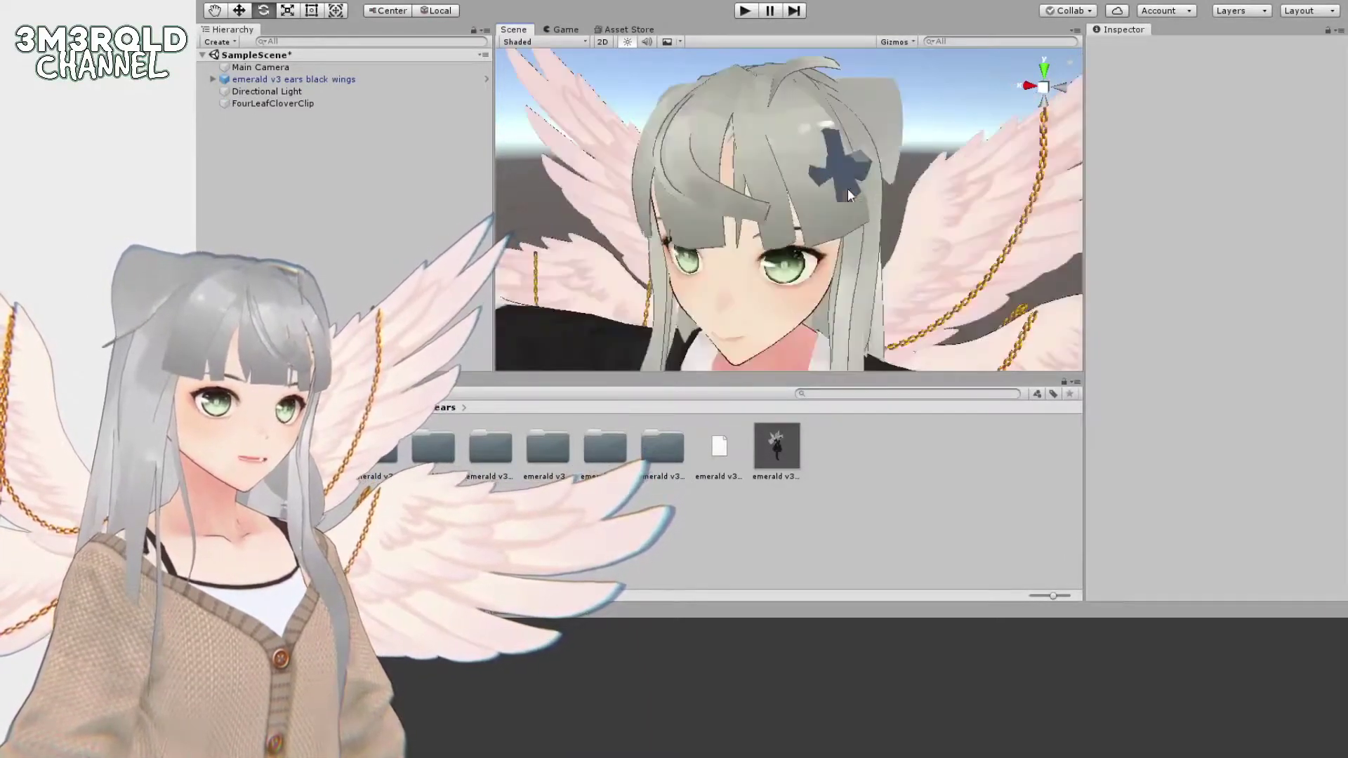
left_click(837, 173)
key("r")
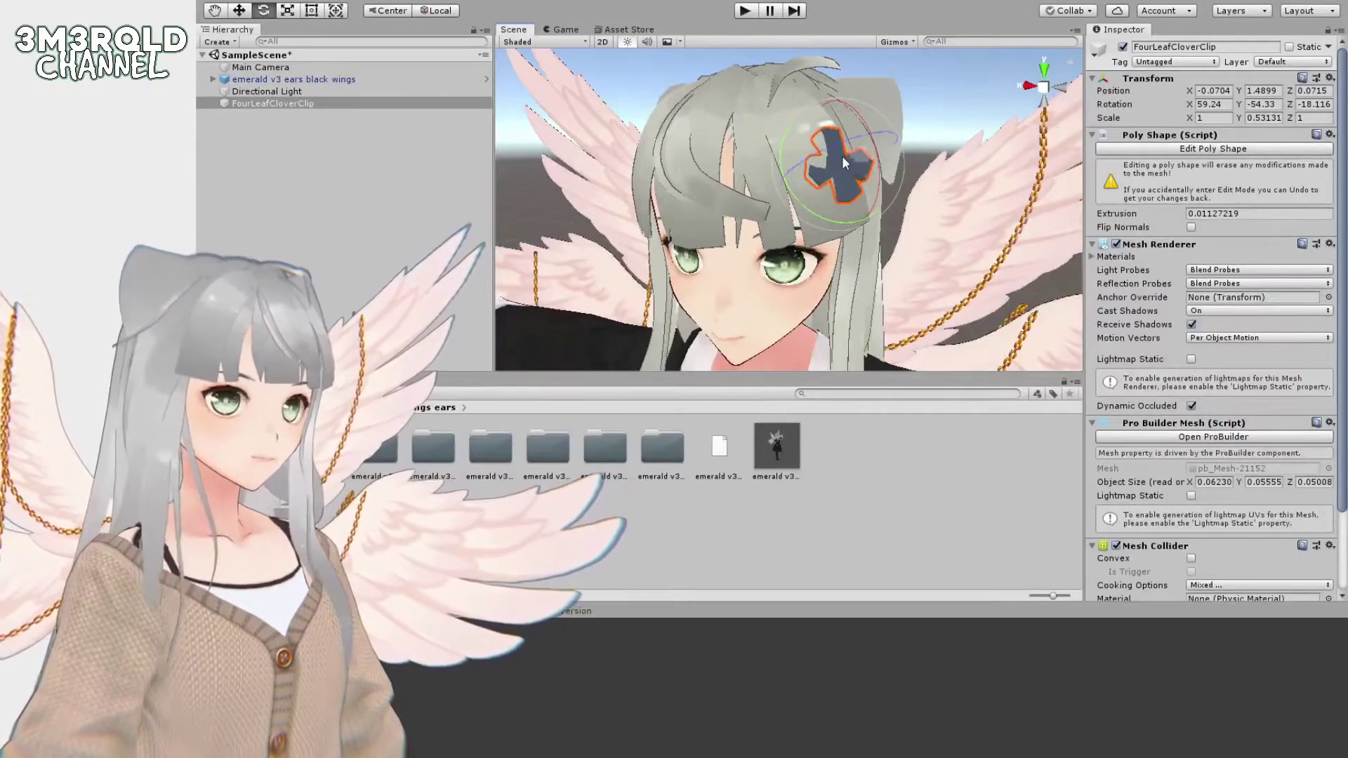
left_click_drag(871, 132, 876, 132)
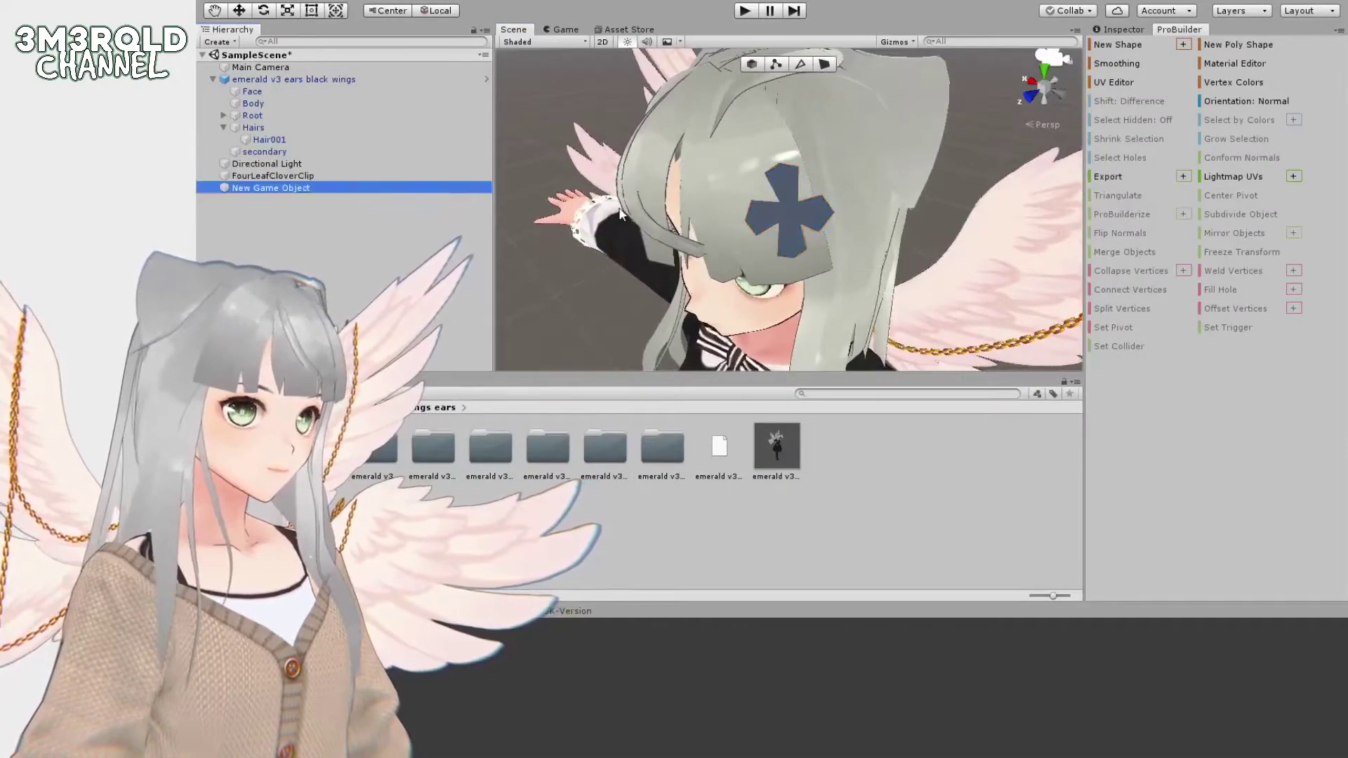
- Find out what the stray New Game Object is and delete it from the scene
scroll(820, 228, "down", 10)
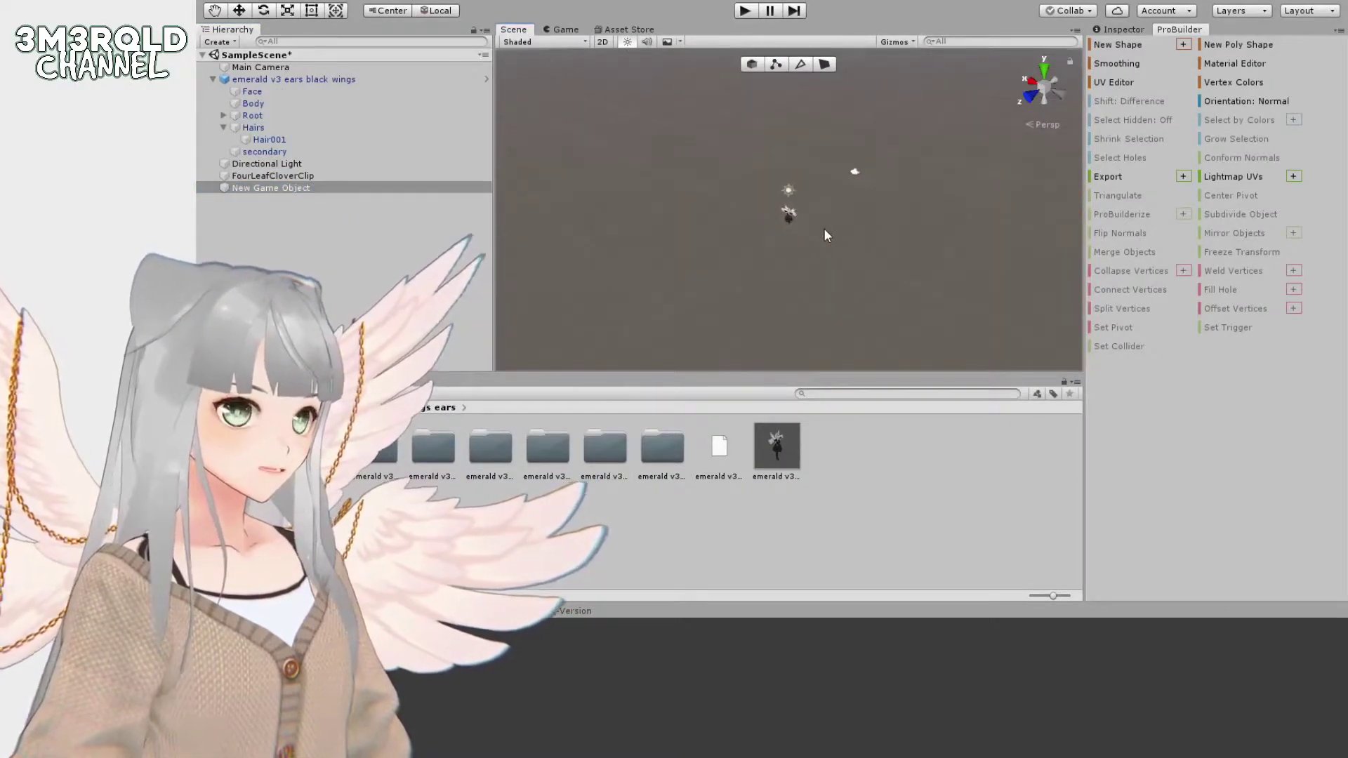
left_click(379, 152)
left_click(379, 189)
left_click(383, 176)
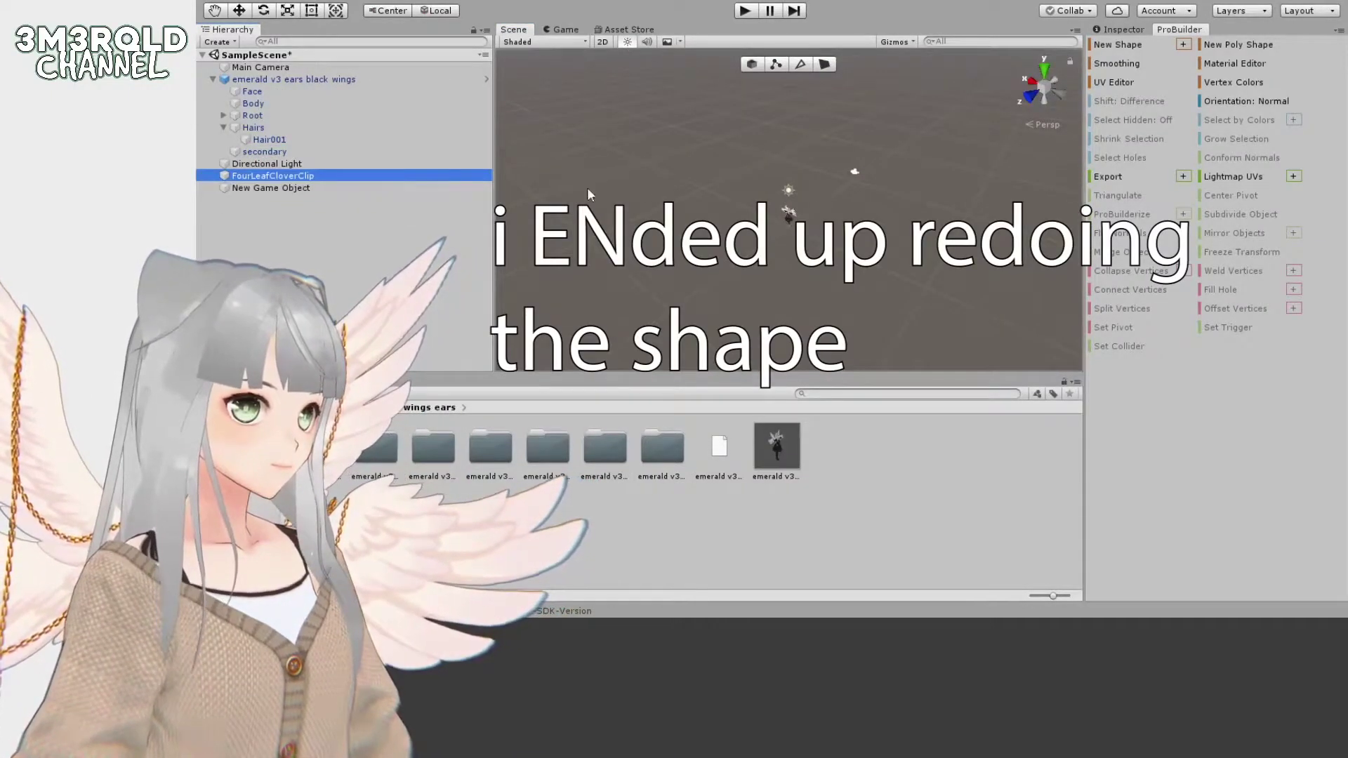
key("f")
scroll(853, 197, "up", 5)
left_click(330, 188)
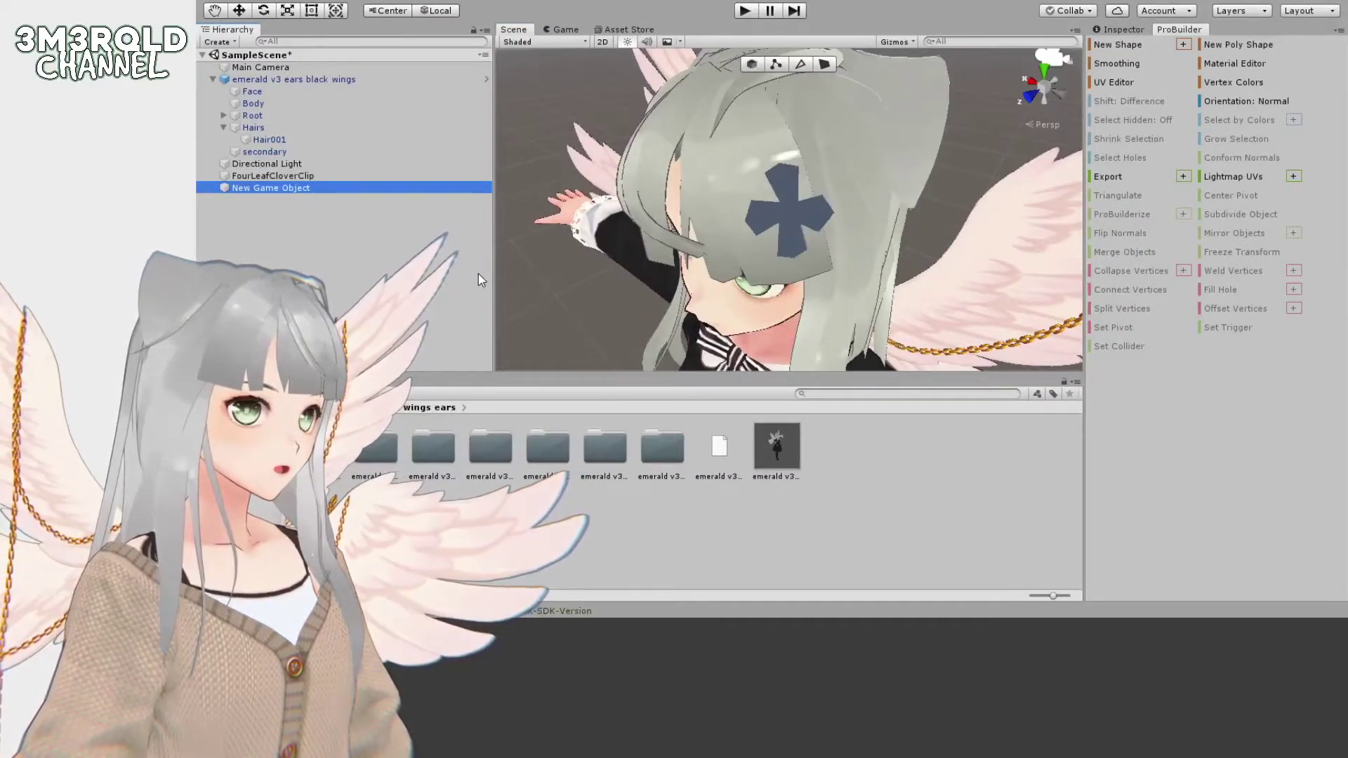
key("Delete")
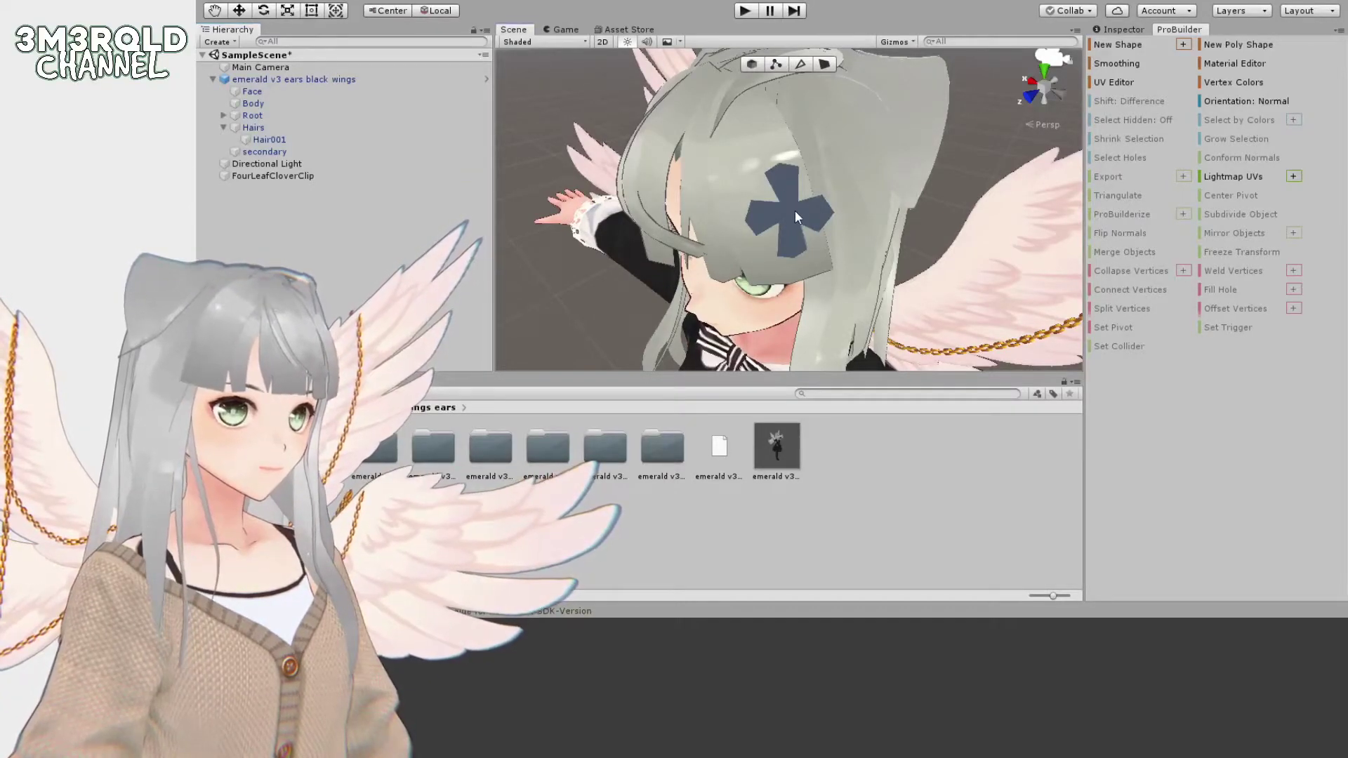
- Draw a new ProBuilder poly shape around the existing clip, outlining a four-leaf clover with rounder leaves
left_click(795, 209)
left_click(361, 175)
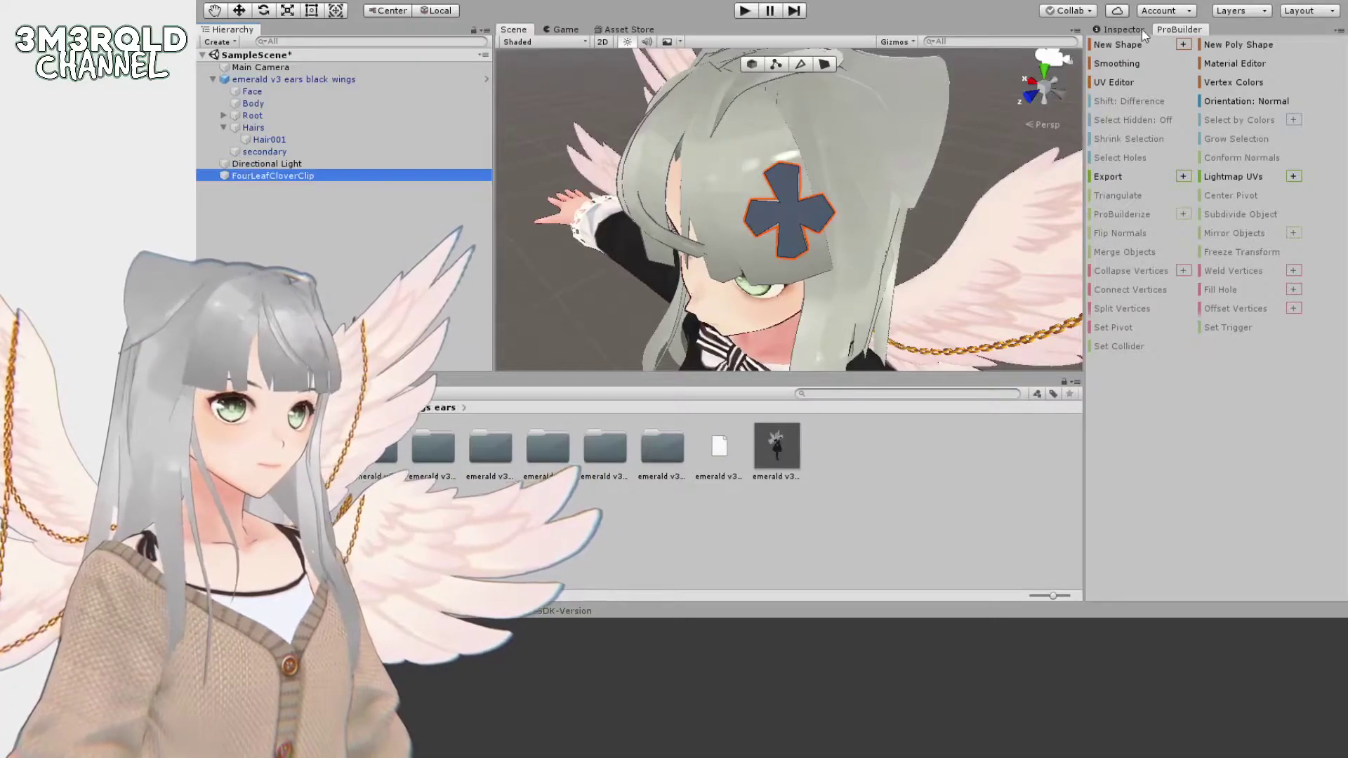
left_click(1120, 30)
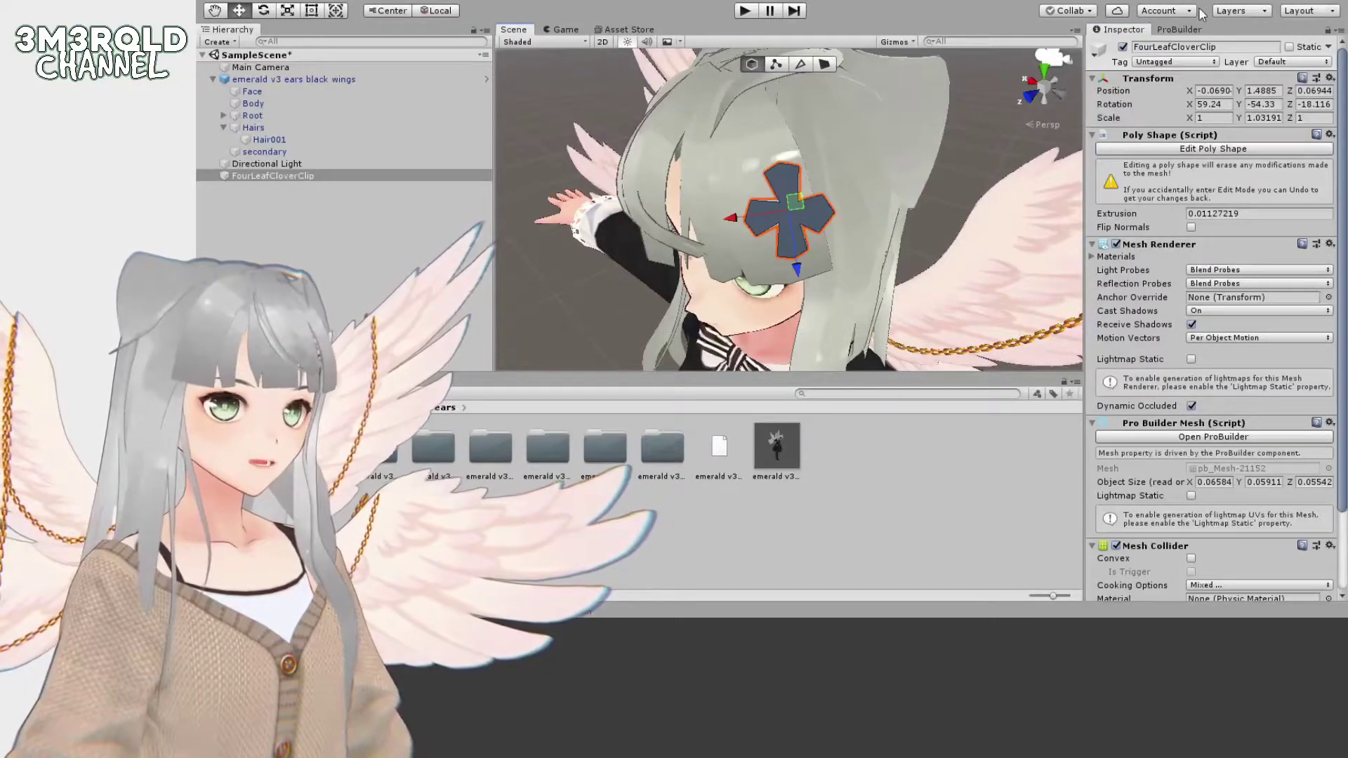
left_click(1183, 30)
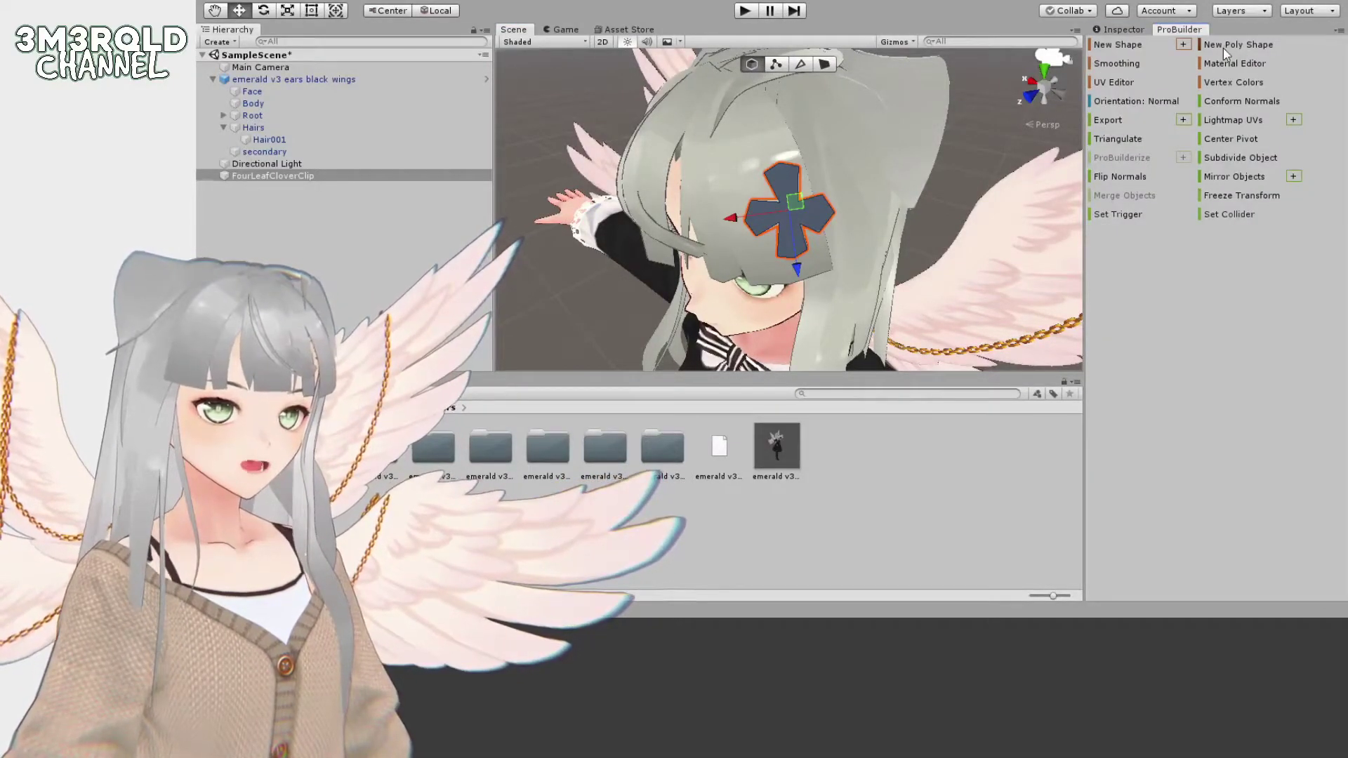
left_click(1224, 45)
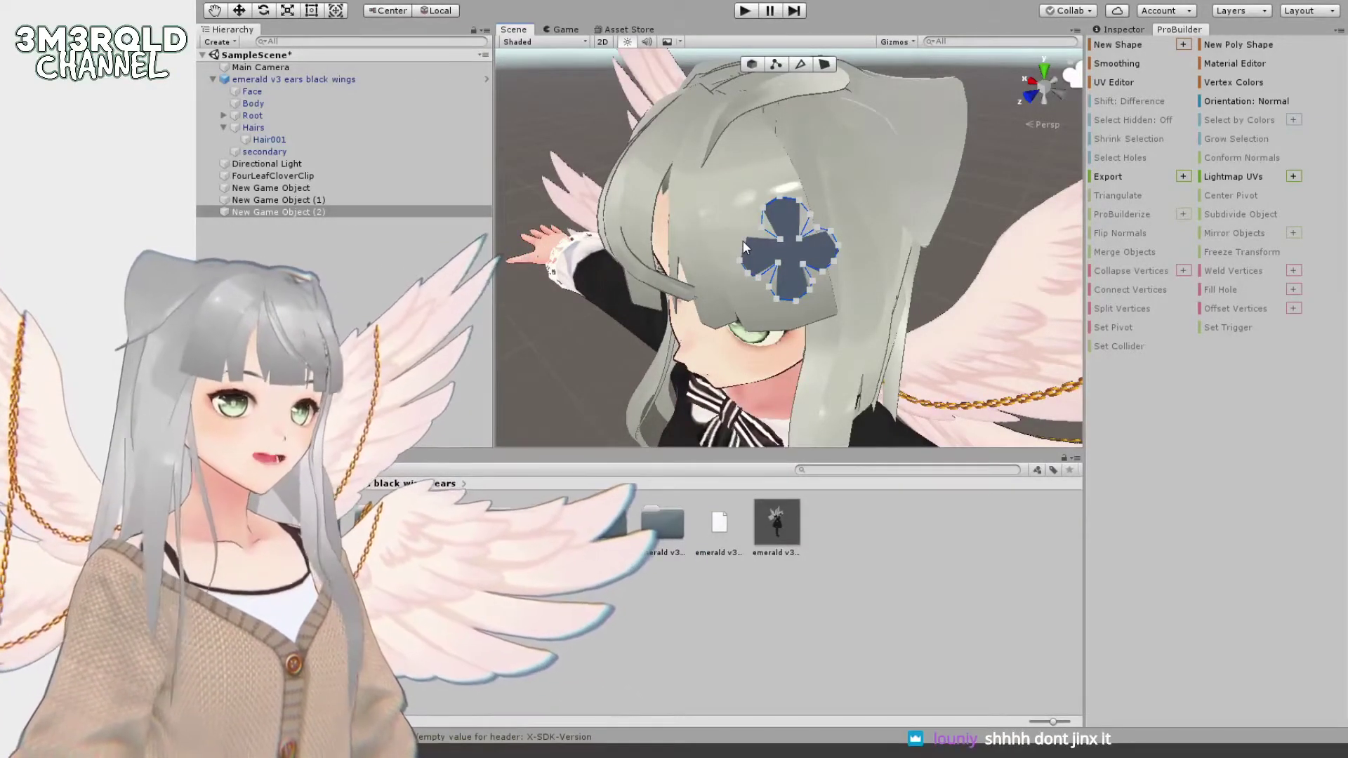
left_click(743, 241)
left_click(780, 239)
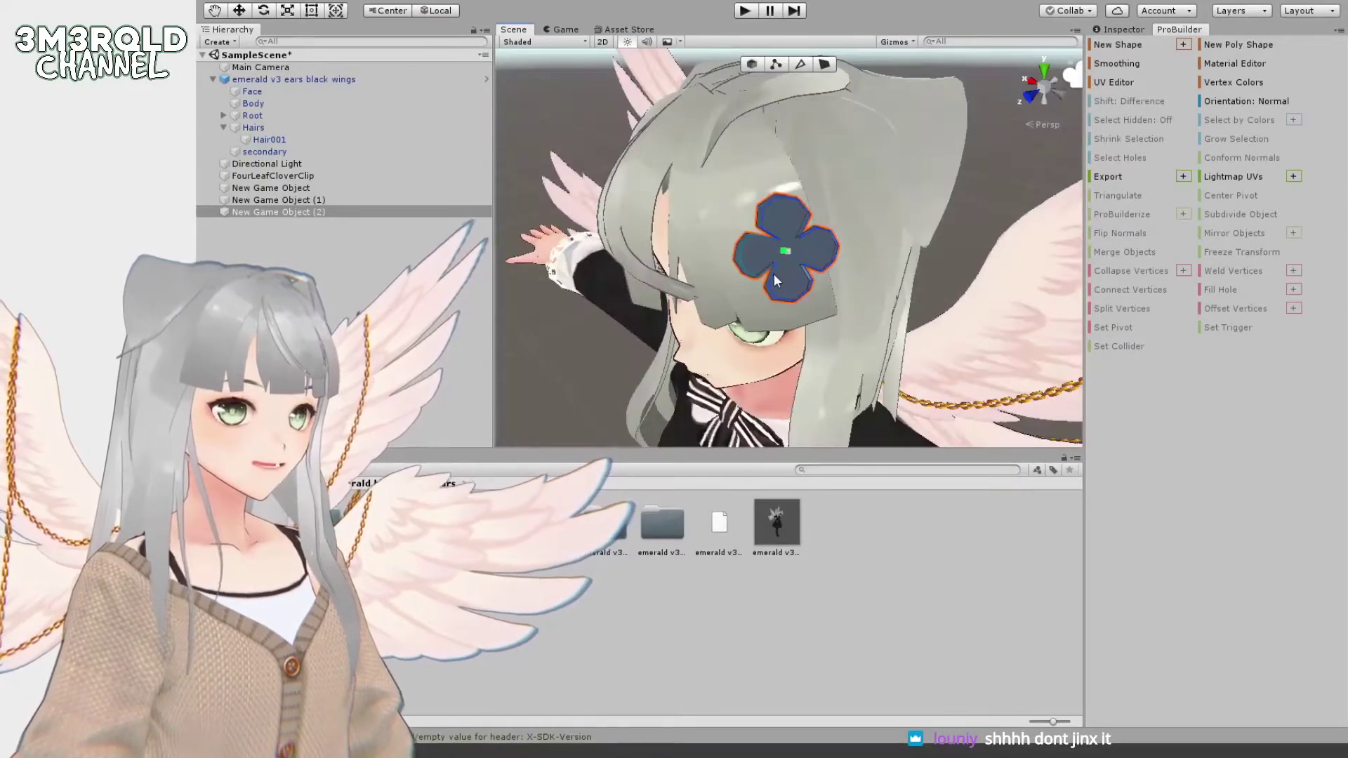
- Delete the leftover New Game Object and New Game Object (1), keeping the new clover shape
left_click(372, 199)
key("Delete")
left_click(372, 189)
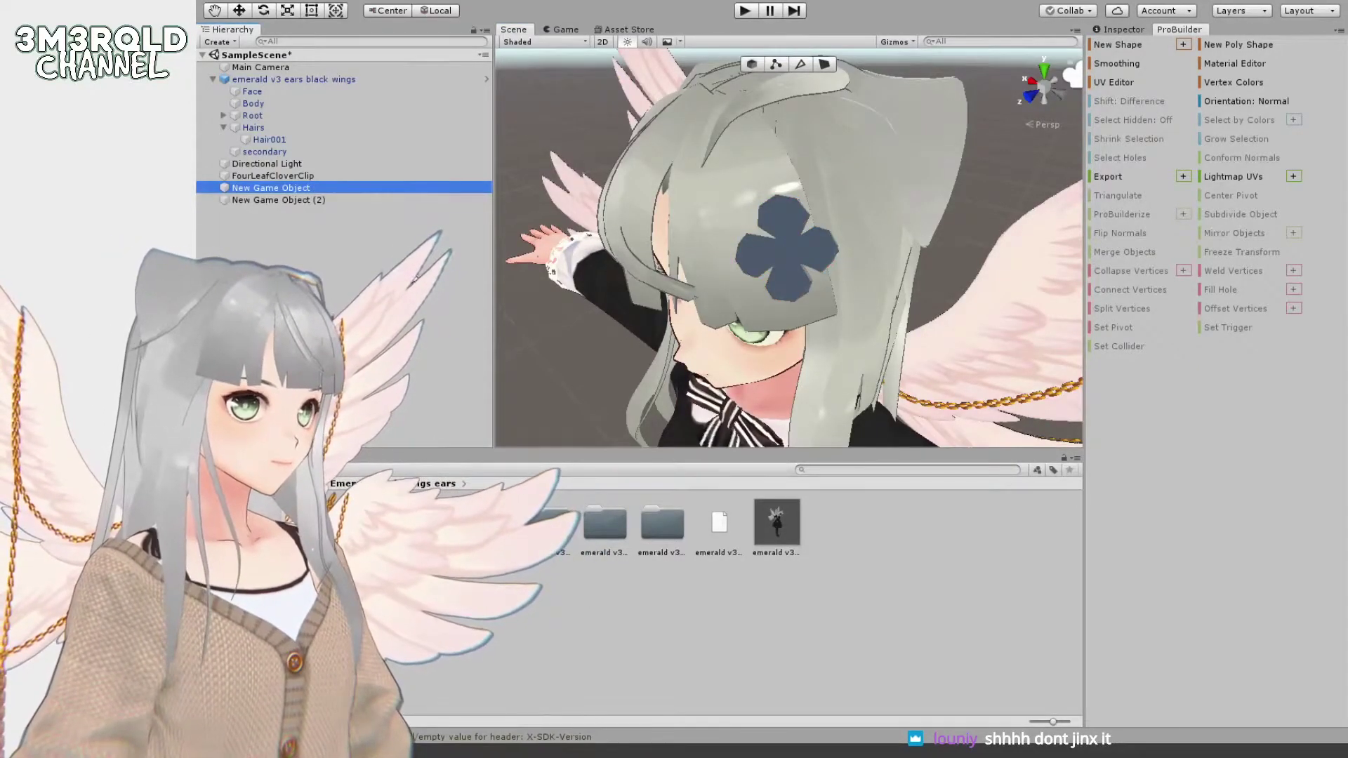
key("Delete")
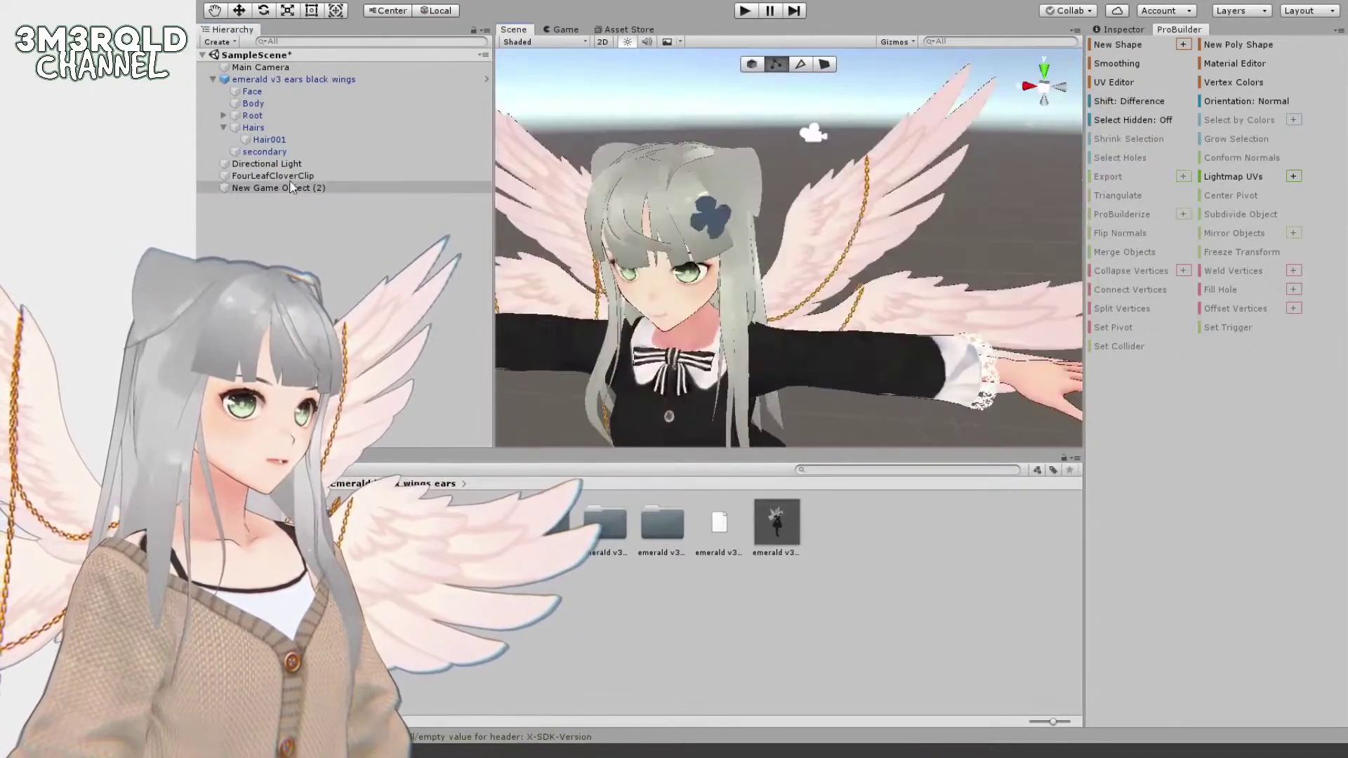
- Deactivate the old FourLeafCloverClip so only the new clover shows on the hair
left_click(372, 175)
left_click(1116, 29)
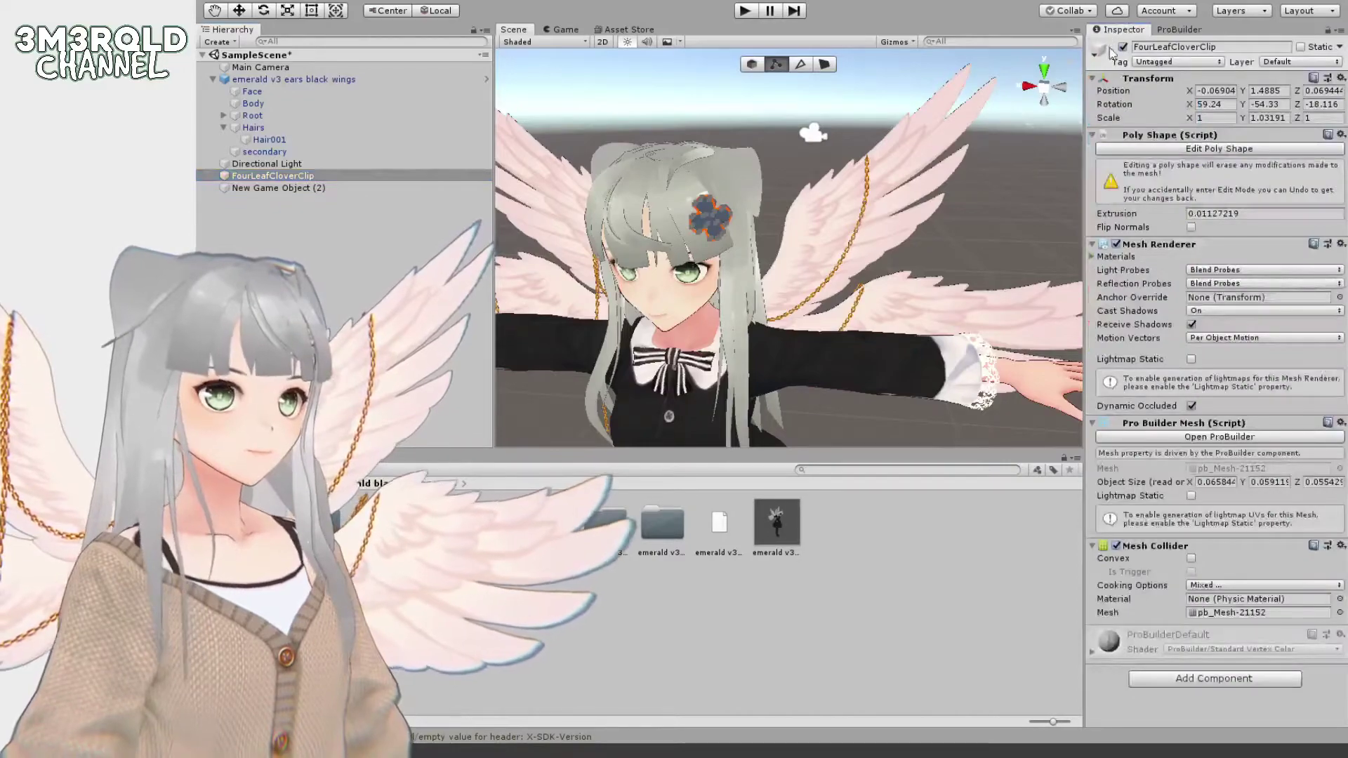
left_click(886, 115)
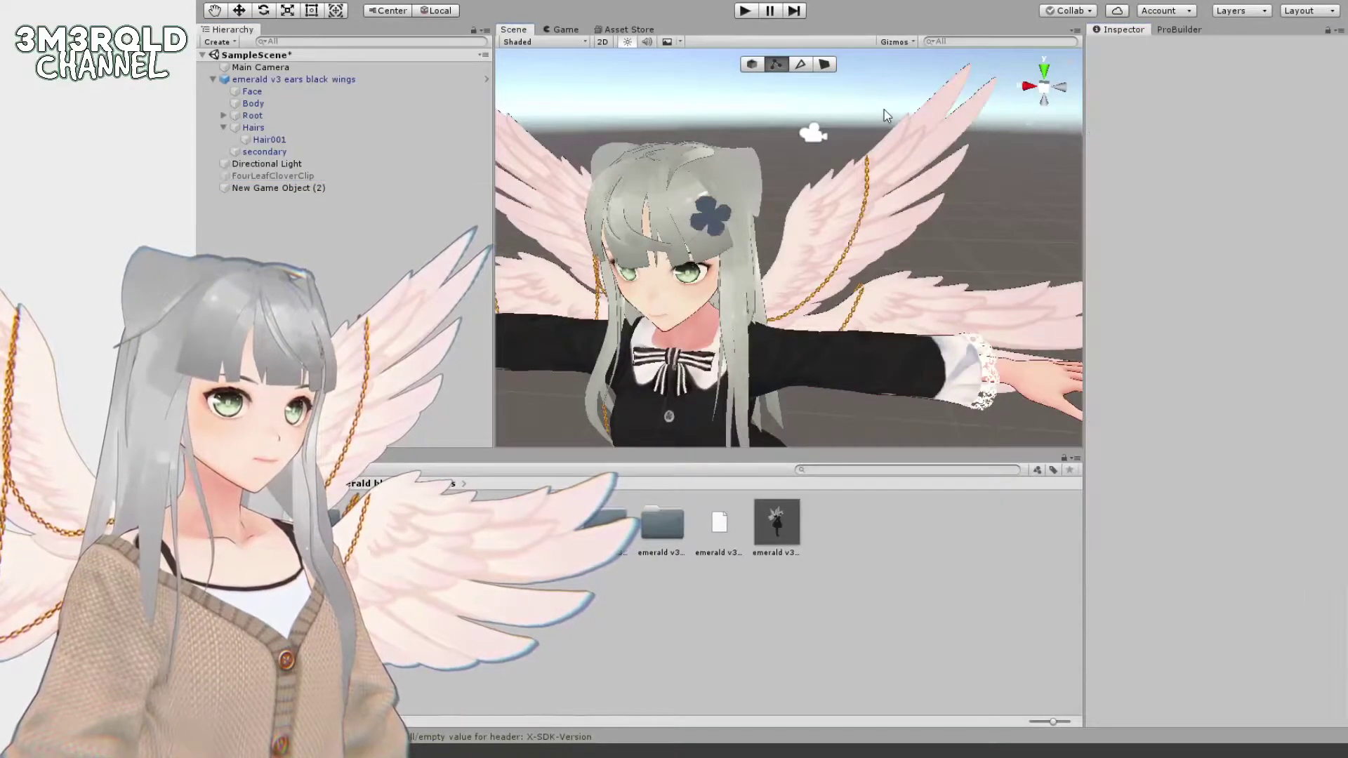
- Give the new clover the old clip's rotation 59.24, -54.33, -18.116 and Y scale 1.03191, and move it to about X -0.074, Y 1.494, Z 0.077
left_click_drag(634, 256, 934, 175, "alt")
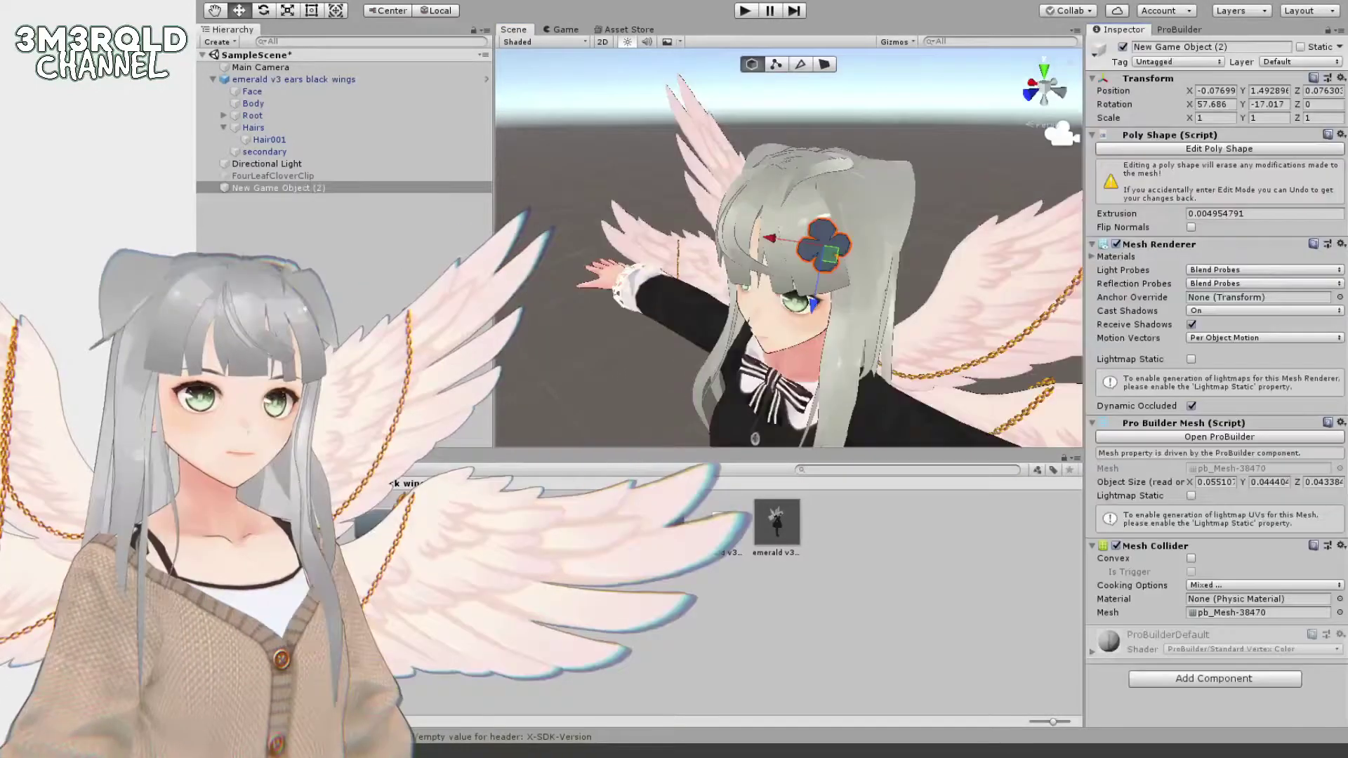
key("ctrl+z")
left_click_drag(802, 201, 813, 207, "alt")
middle_click_drag(812, 207, 789, 214)
left_click_drag(850, 185, 863, 183)
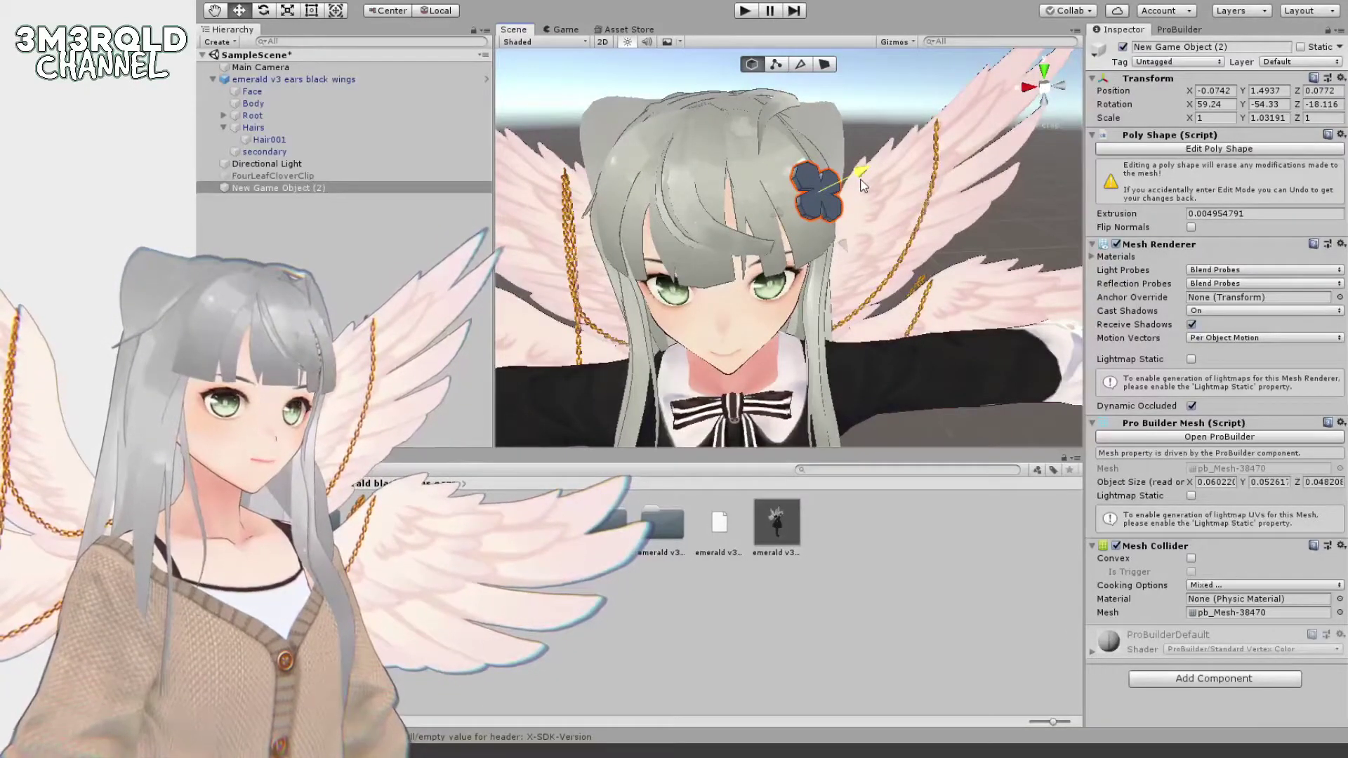
- Check the new clover on the avatar from farther away and delete the old FourLeafCloverClip
left_click(1015, 238)
middle_click_drag(768, 217, 870, 182)
scroll(870, 182, "down", 5)
left_click_drag(873, 182, 716, 211, "alt")
left_click(305, 178)
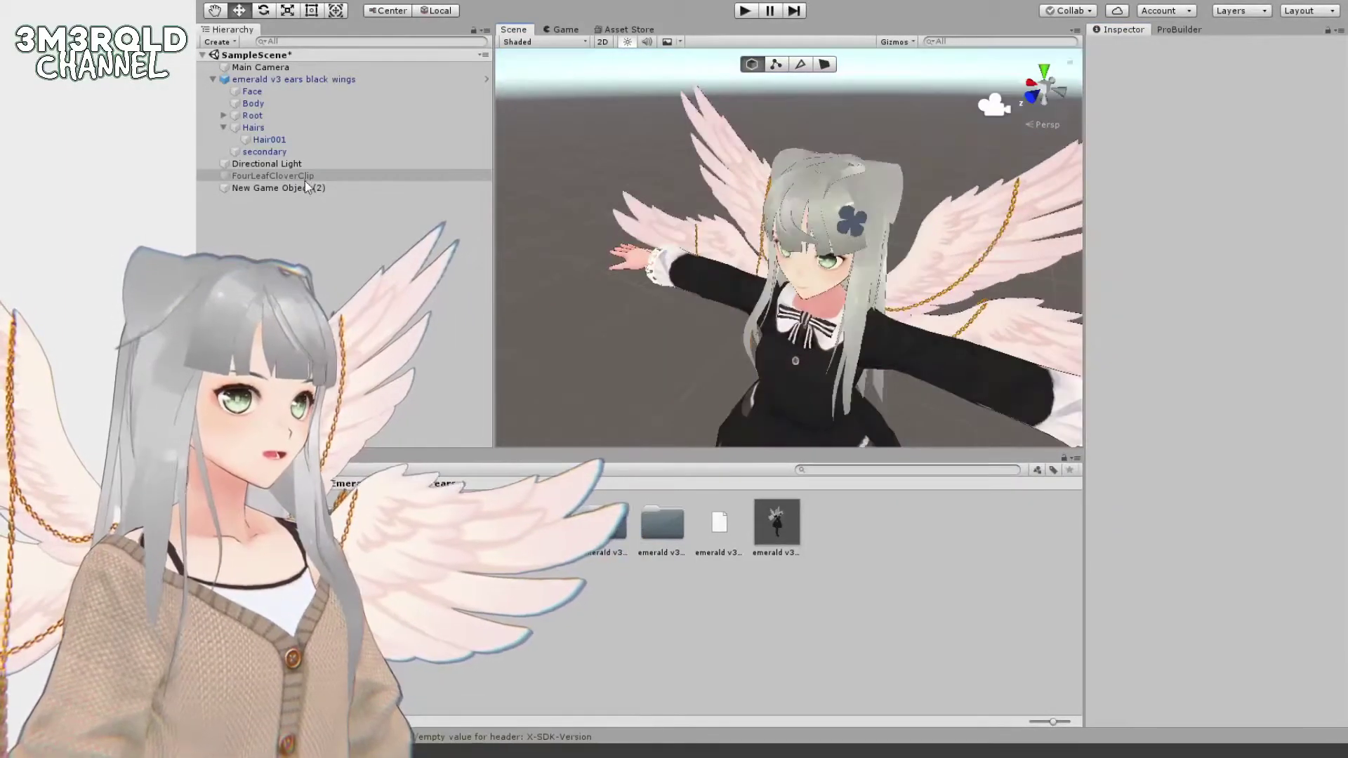
left_click(377, 231)
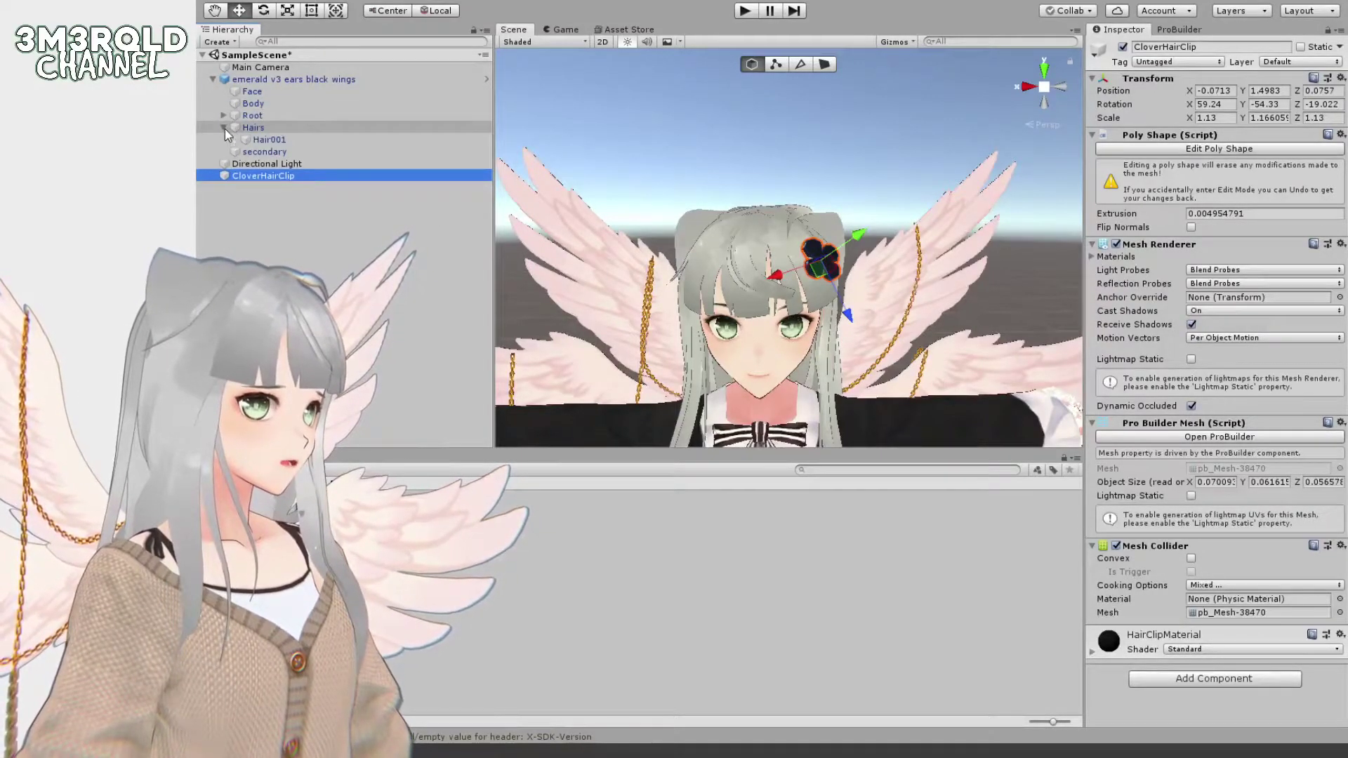
- Try to nest CloverHairClip inside the avatar's hierarchy, and unpack the avatar's prefab
left_click_drag(262, 177, 228, 89)
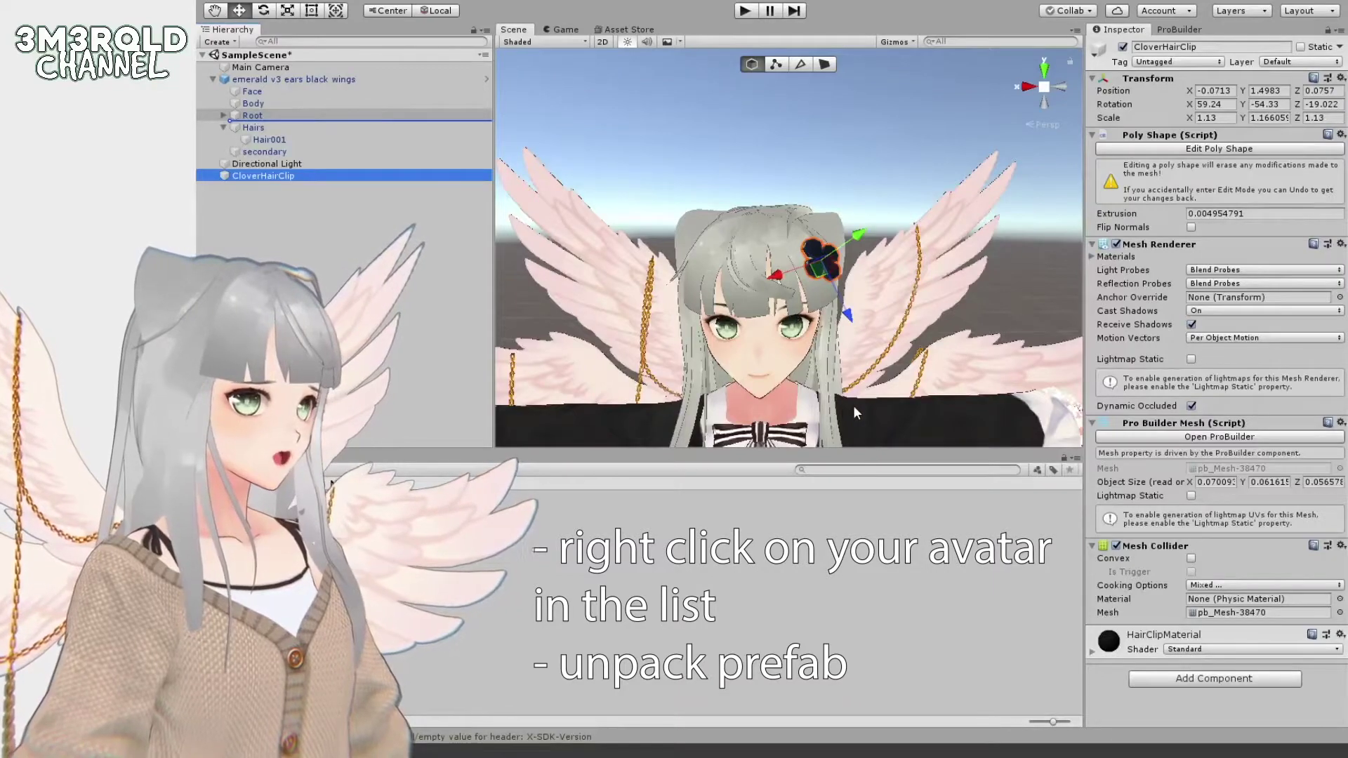
left_click_drag(912, 310, 913, 311)
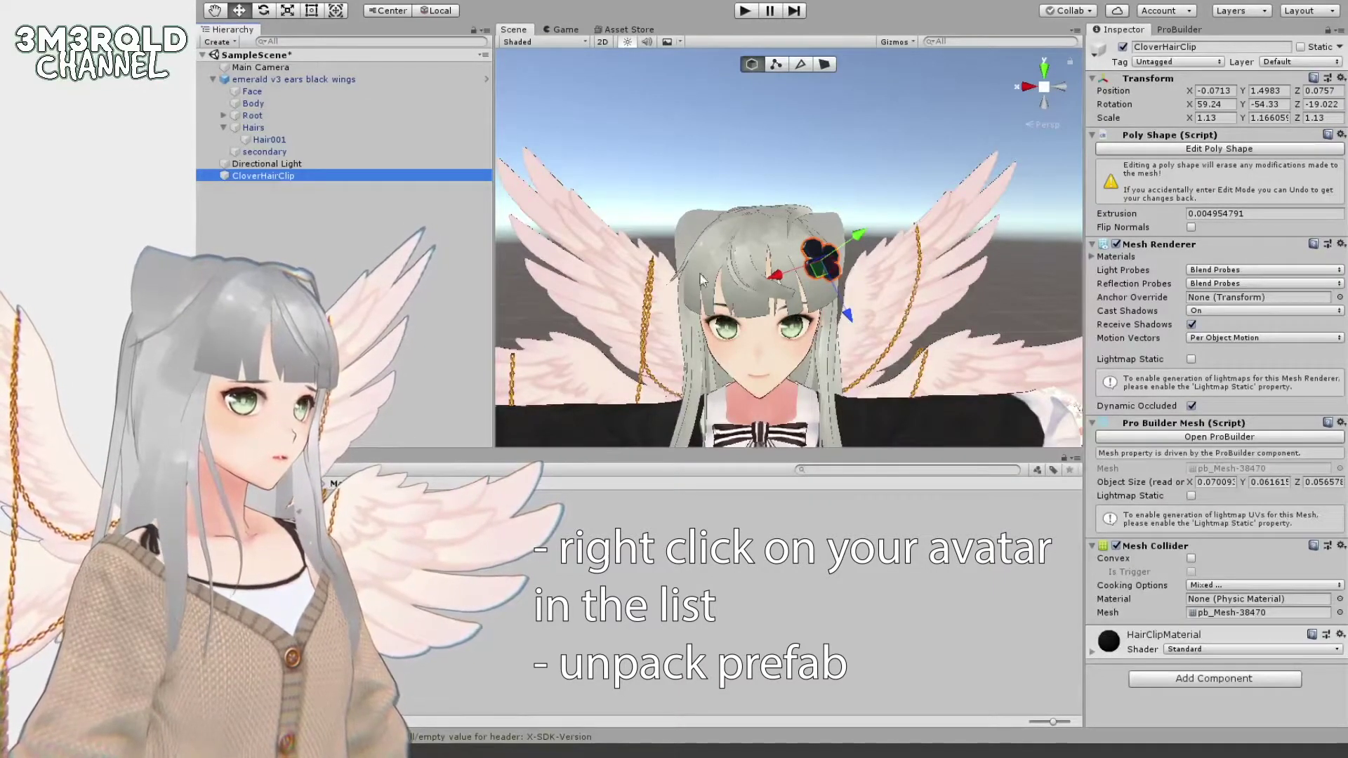
left_click(275, 79)
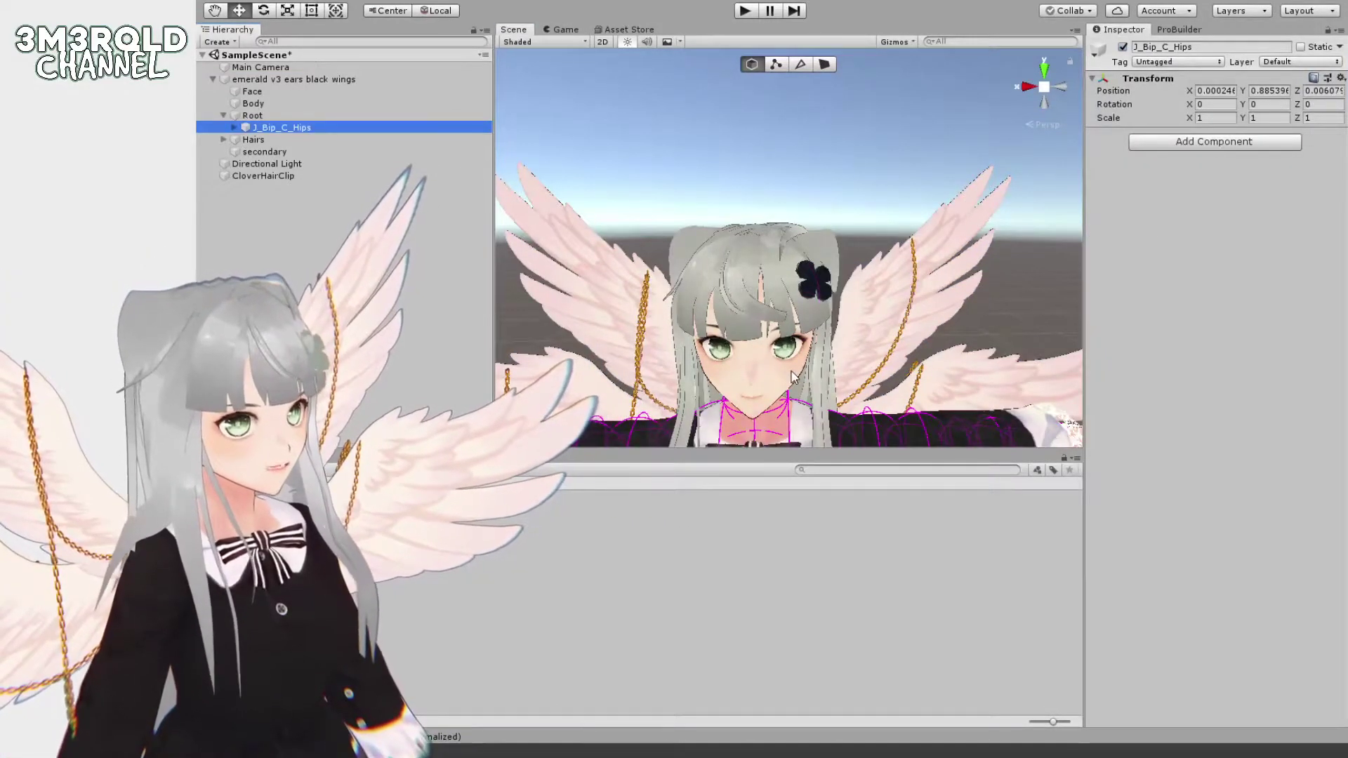
- Expand the avatar's bone hierarchy through J_Bip_C_Spine, J_Bip_C_Chest, J_Bip_C_UpperChest and J_Bip_C_Neck down to the head bone
left_click(793, 376)
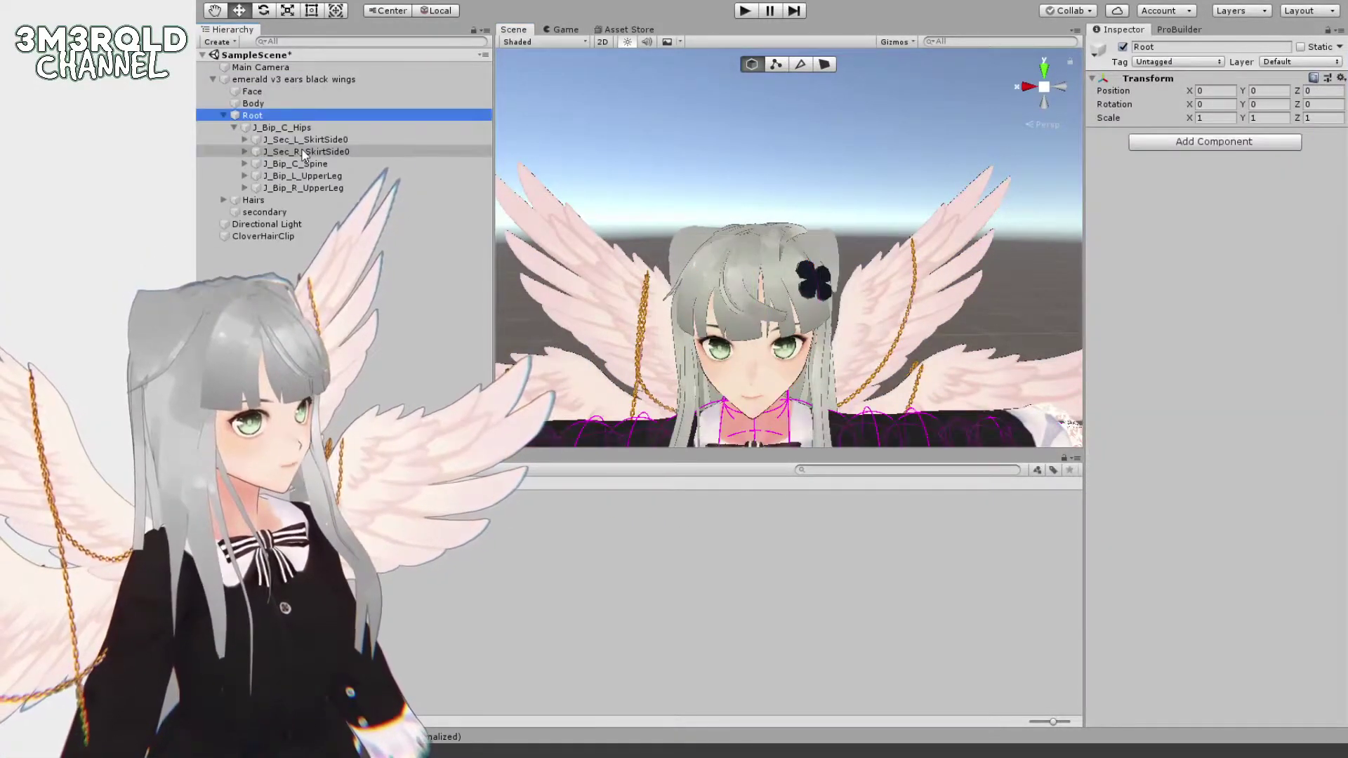
left_click(245, 166)
left_click(256, 176)
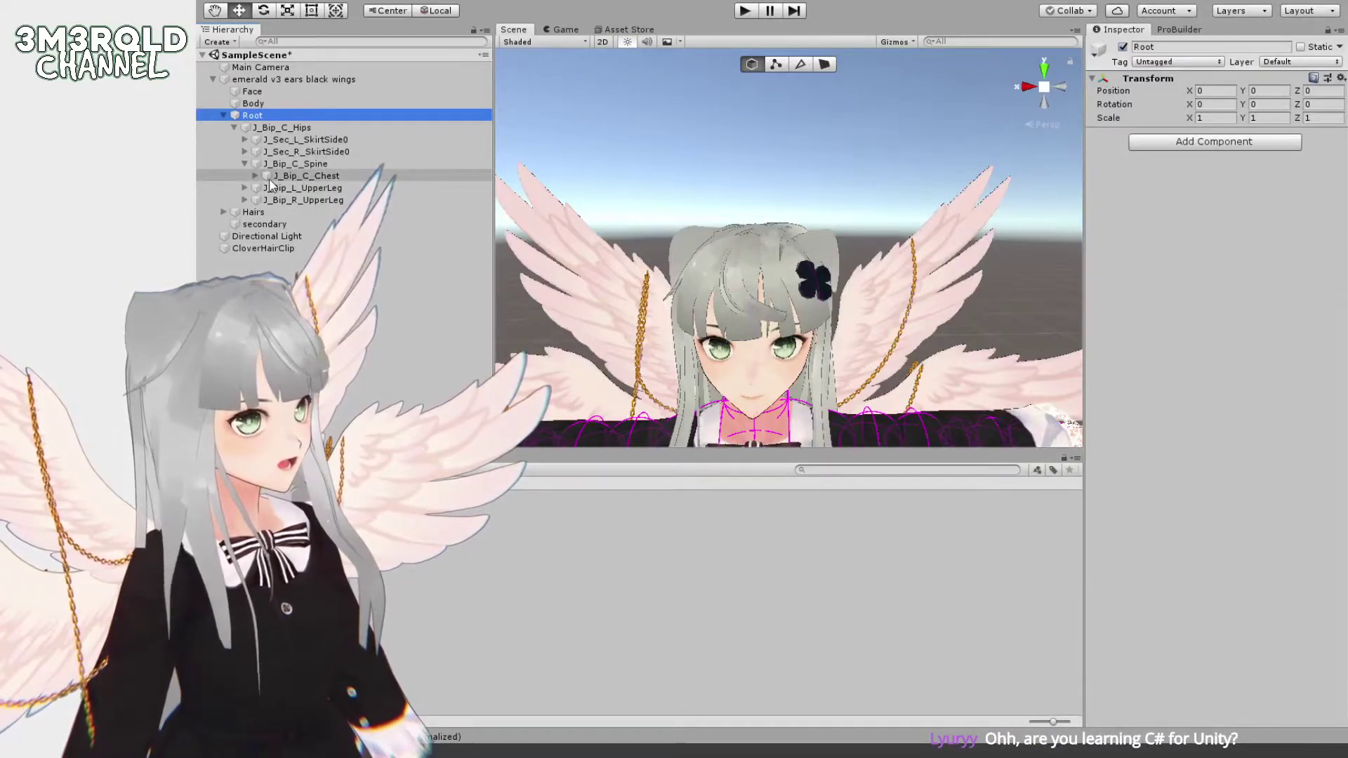
left_click(272, 188)
left_click(267, 188)
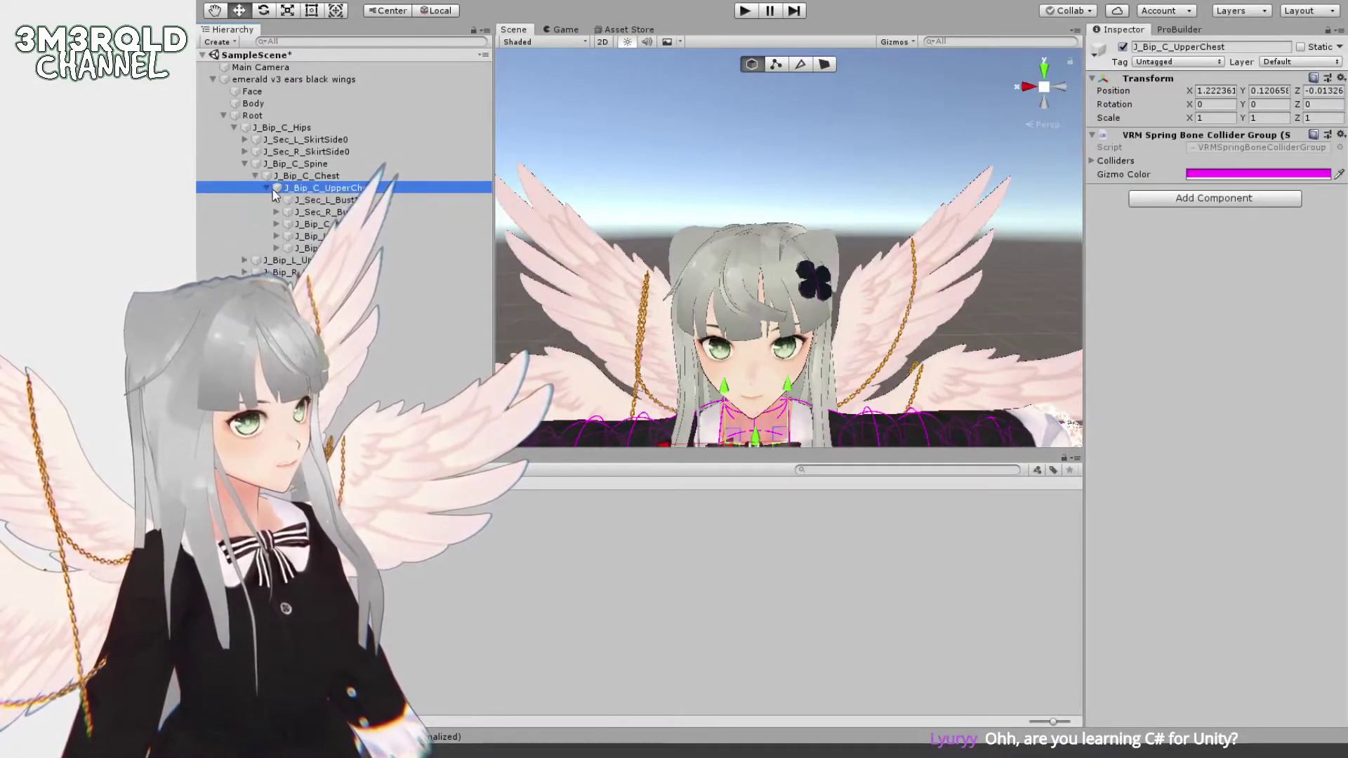
left_click(284, 224)
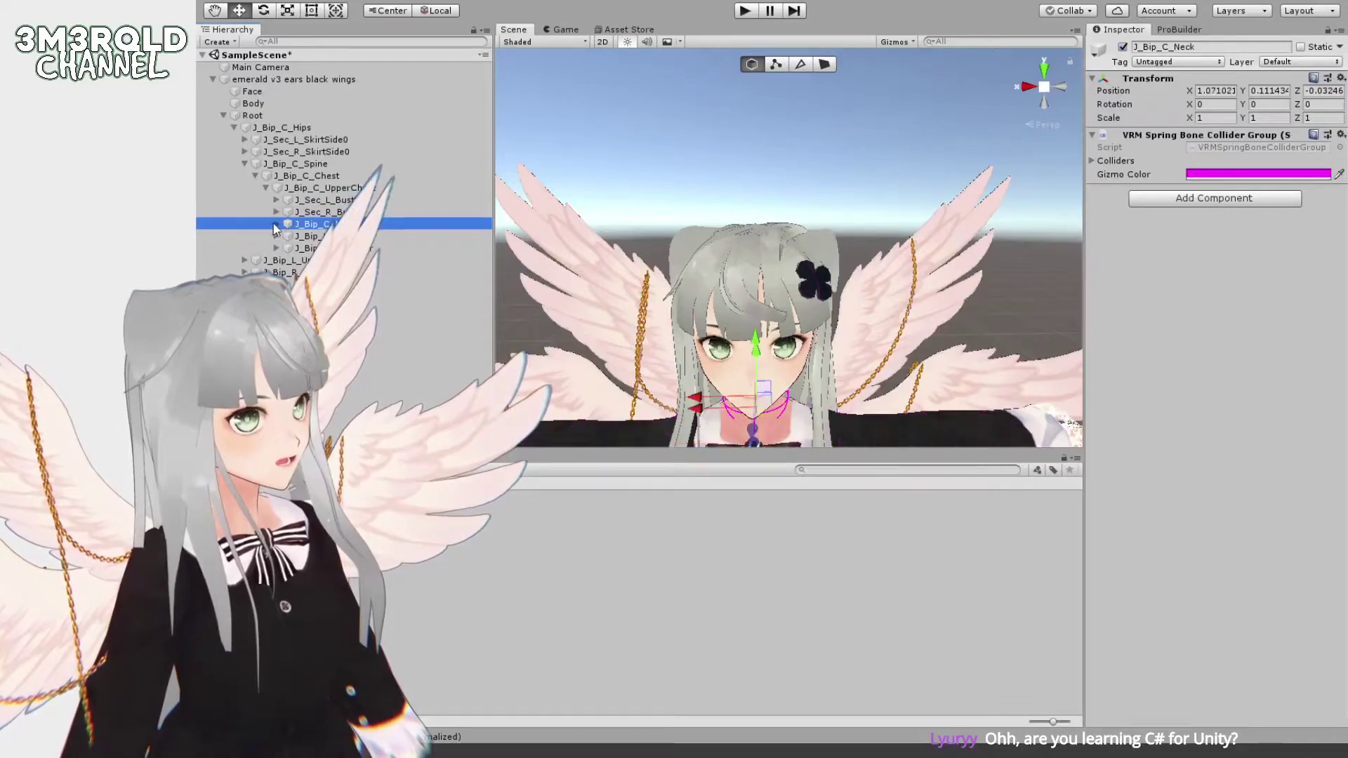
left_click(294, 237)
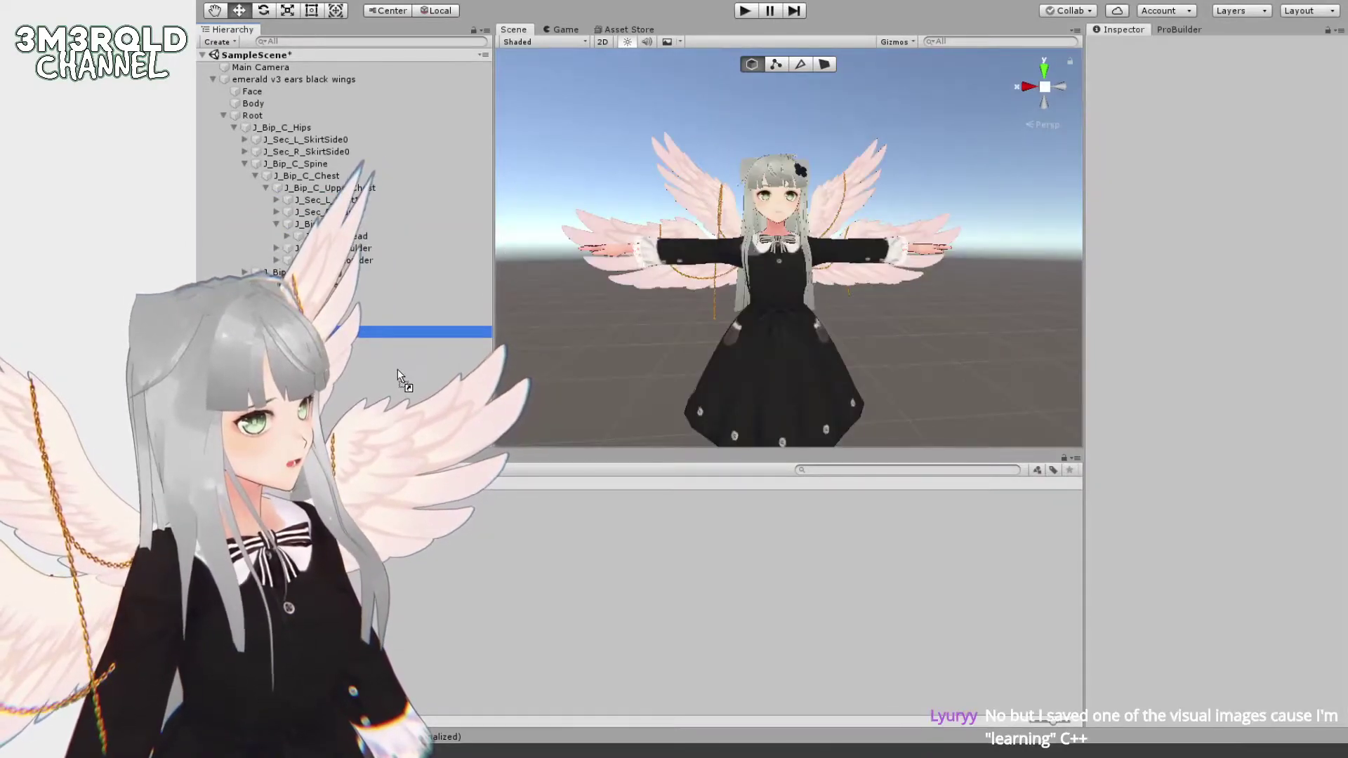
- Nest CloverHairClip under the avatar's head bone J_Bip_C_Head
left_click_drag(393, 320, 354, 248)
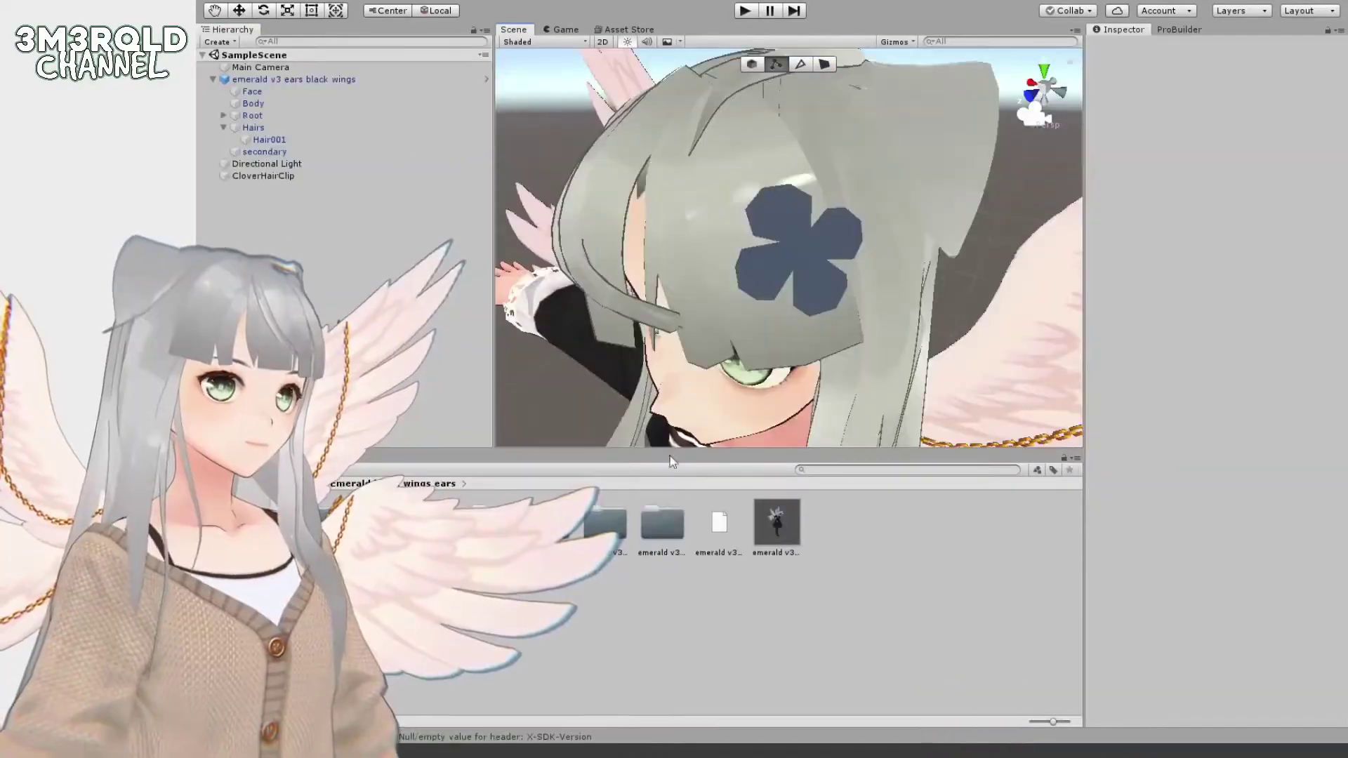
- Create a Materials folder in the project and add a new material named HairClipMaterial in it
scroll(761, 274, "up", 5)
scroll(761, 274, "down", 5)
scroll(762, 271, "up", 5)
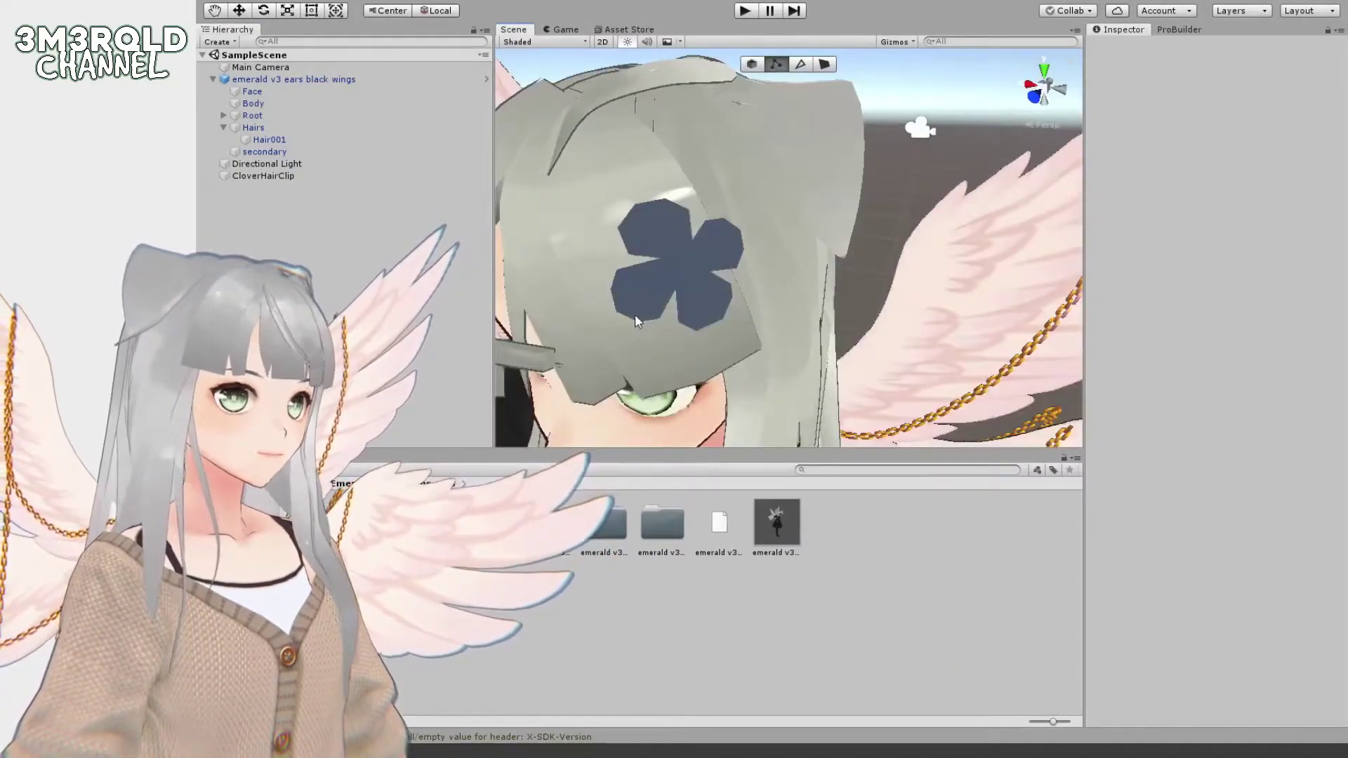
middle_click_drag(635, 315, 650, 336)
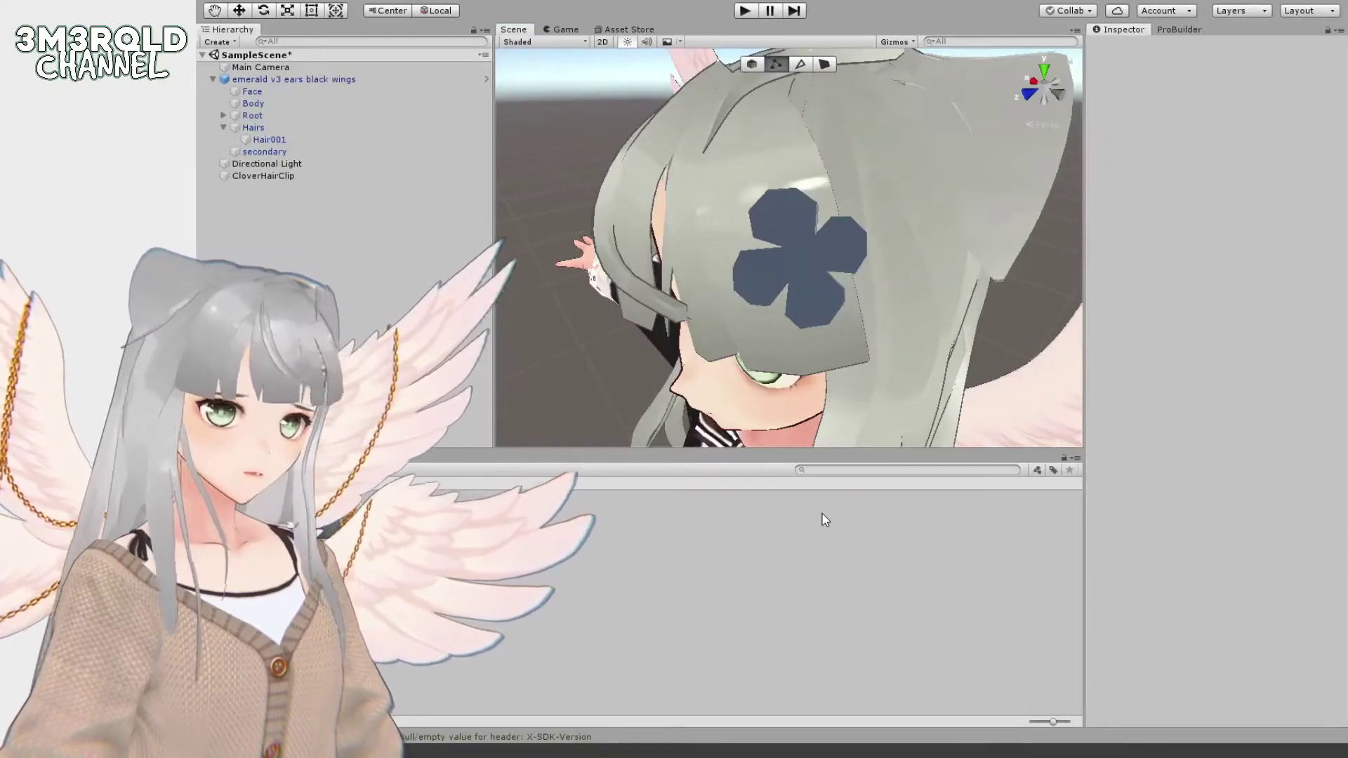
left_click(823, 513)
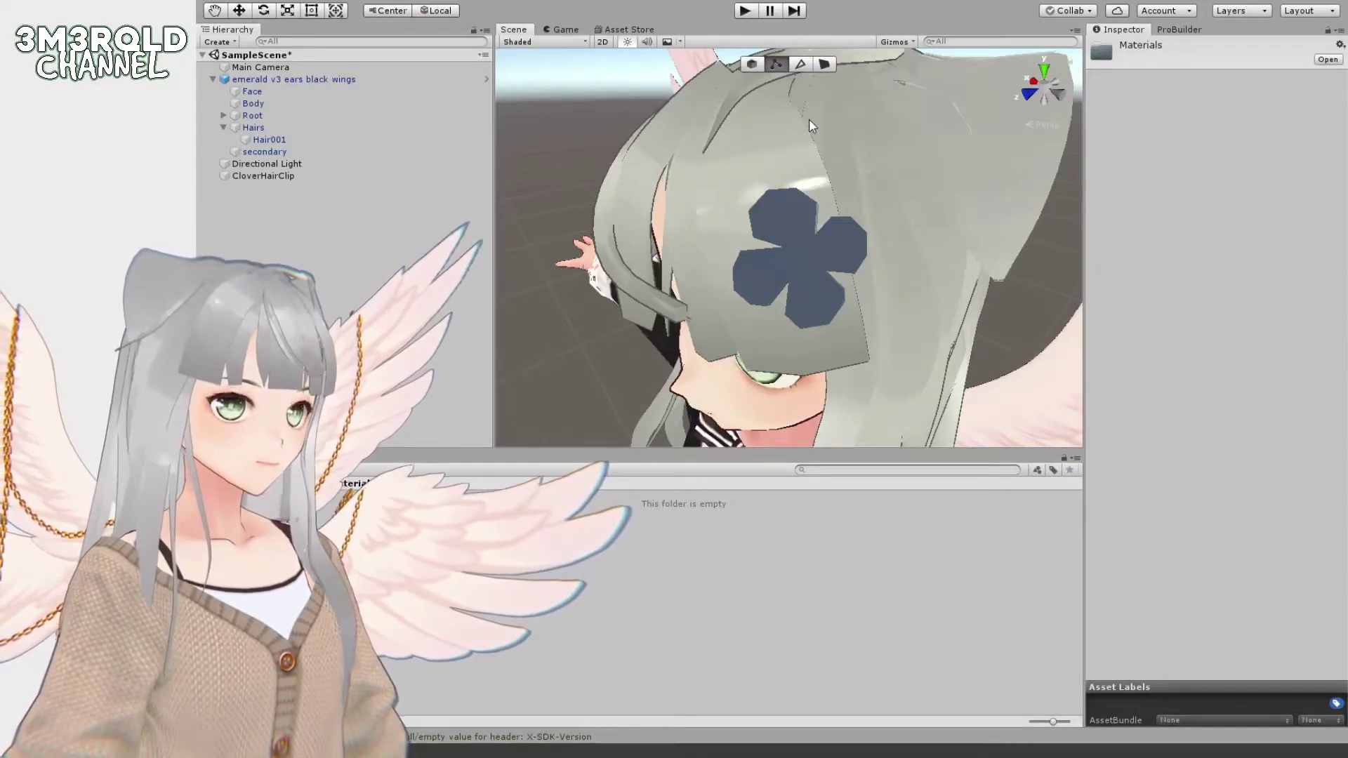
left_click(769, 314)
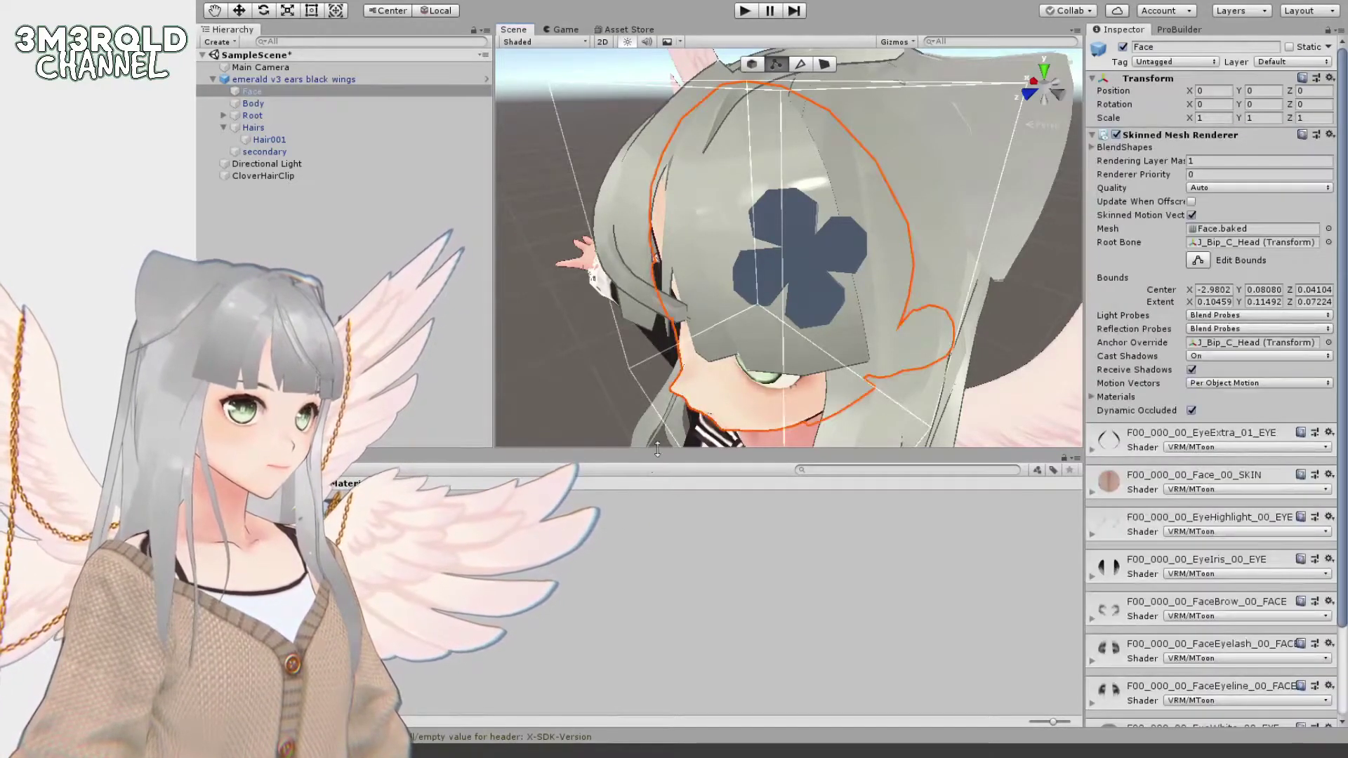
left_click(327, 516)
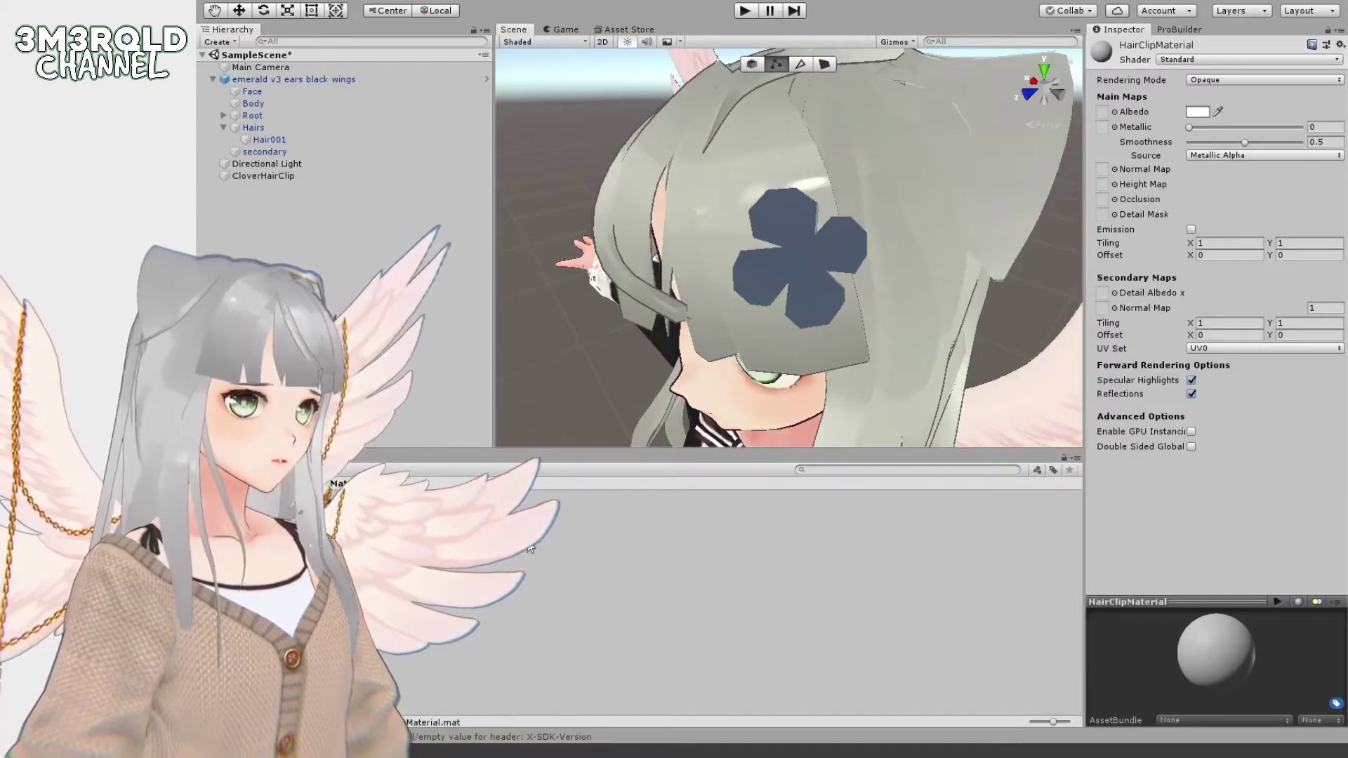
- Give HairClipMaterial a near-black albedo sampled from the avatar's dark clothing, a smoothness of 1 and Albedo Alpha as the source
left_click(1102, 112)
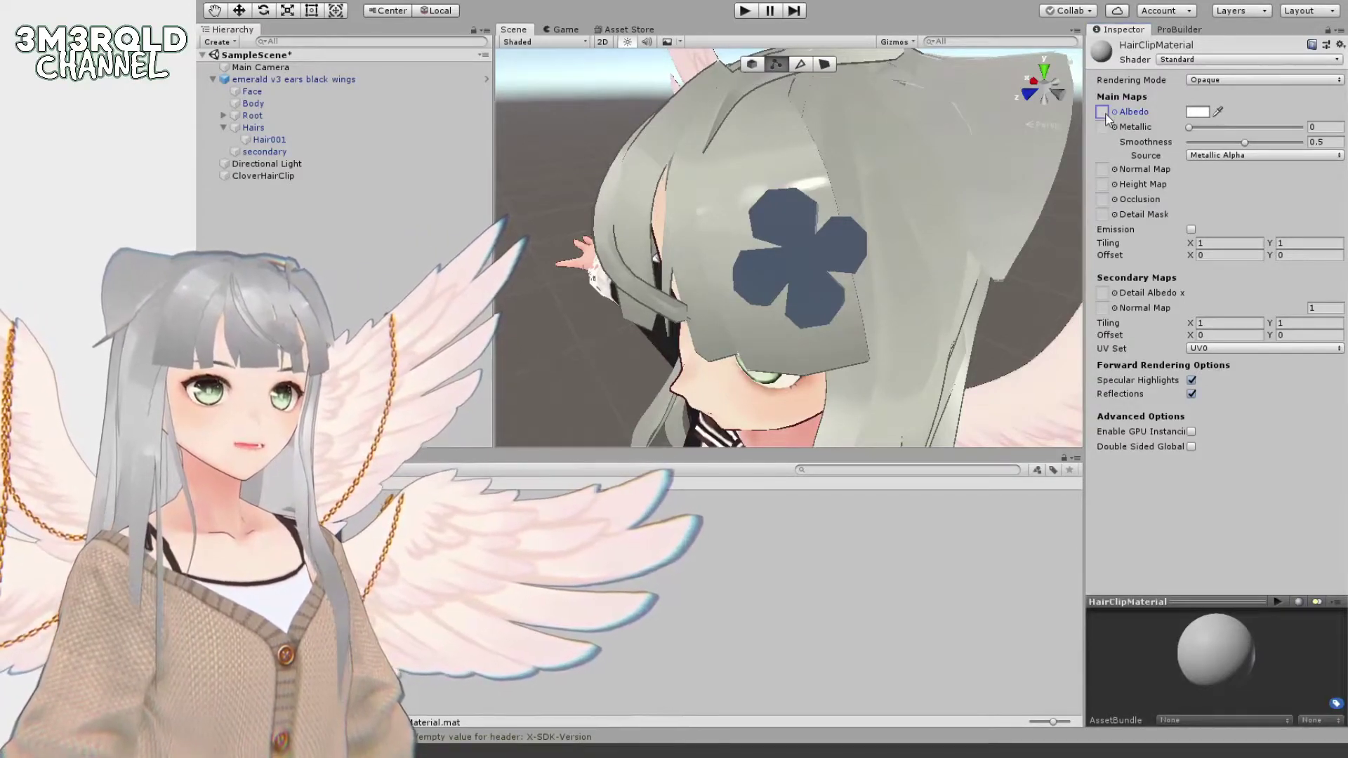
left_click(1218, 111)
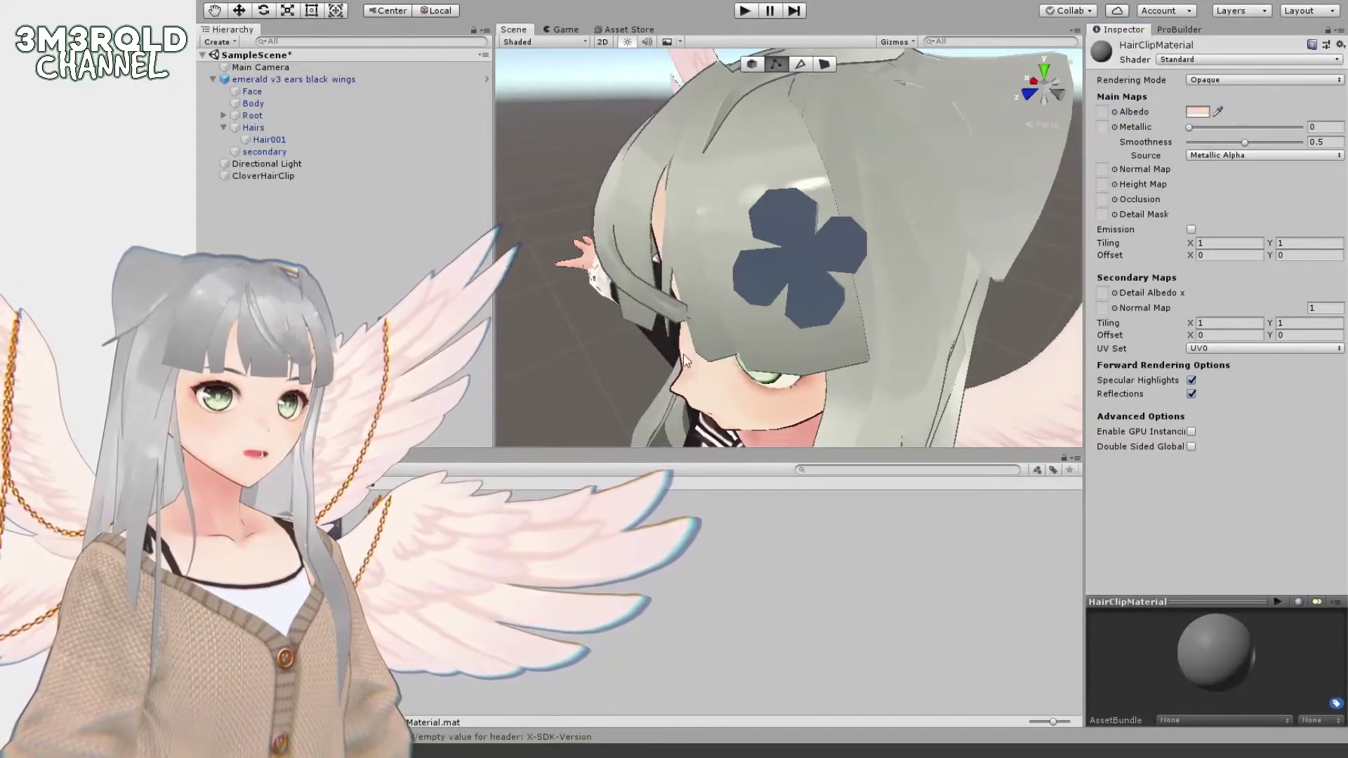
left_click(665, 357)
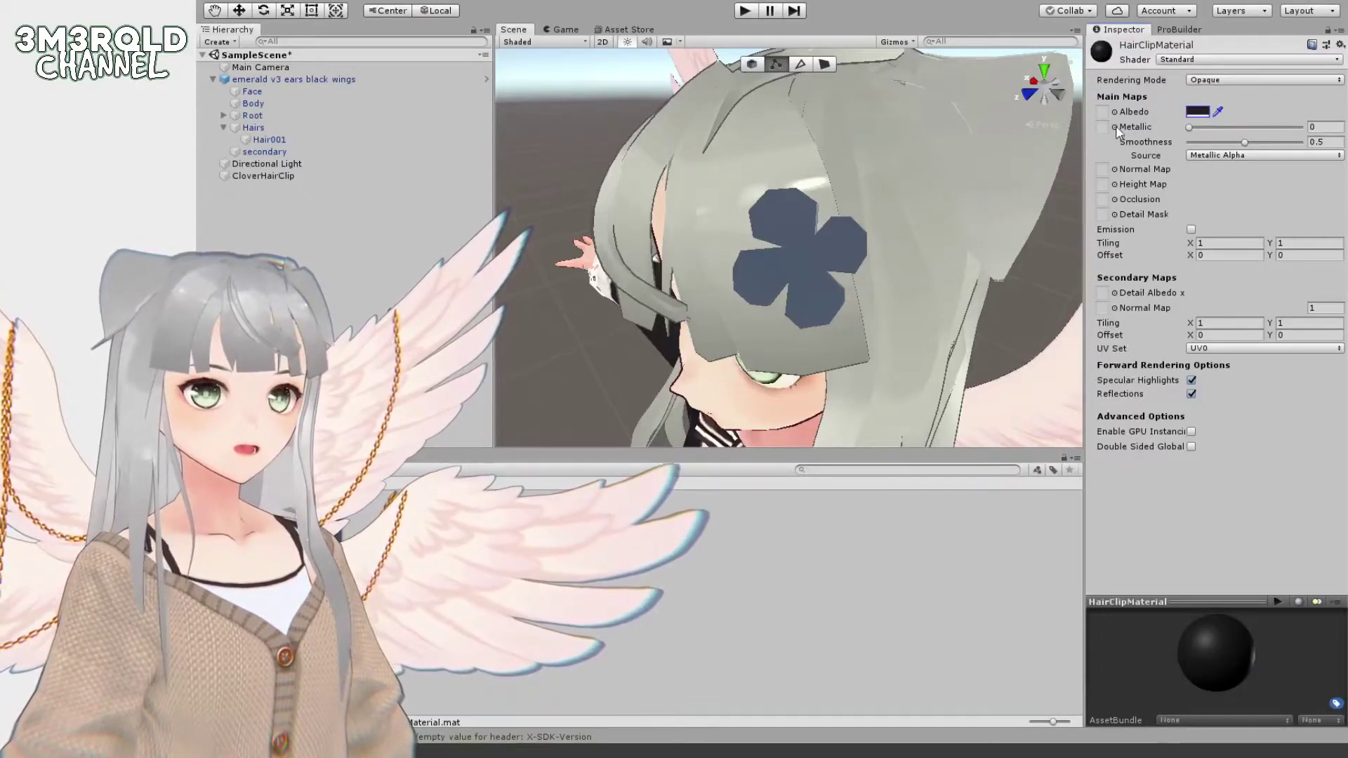
left_click_drag(1245, 142, 1294, 142)
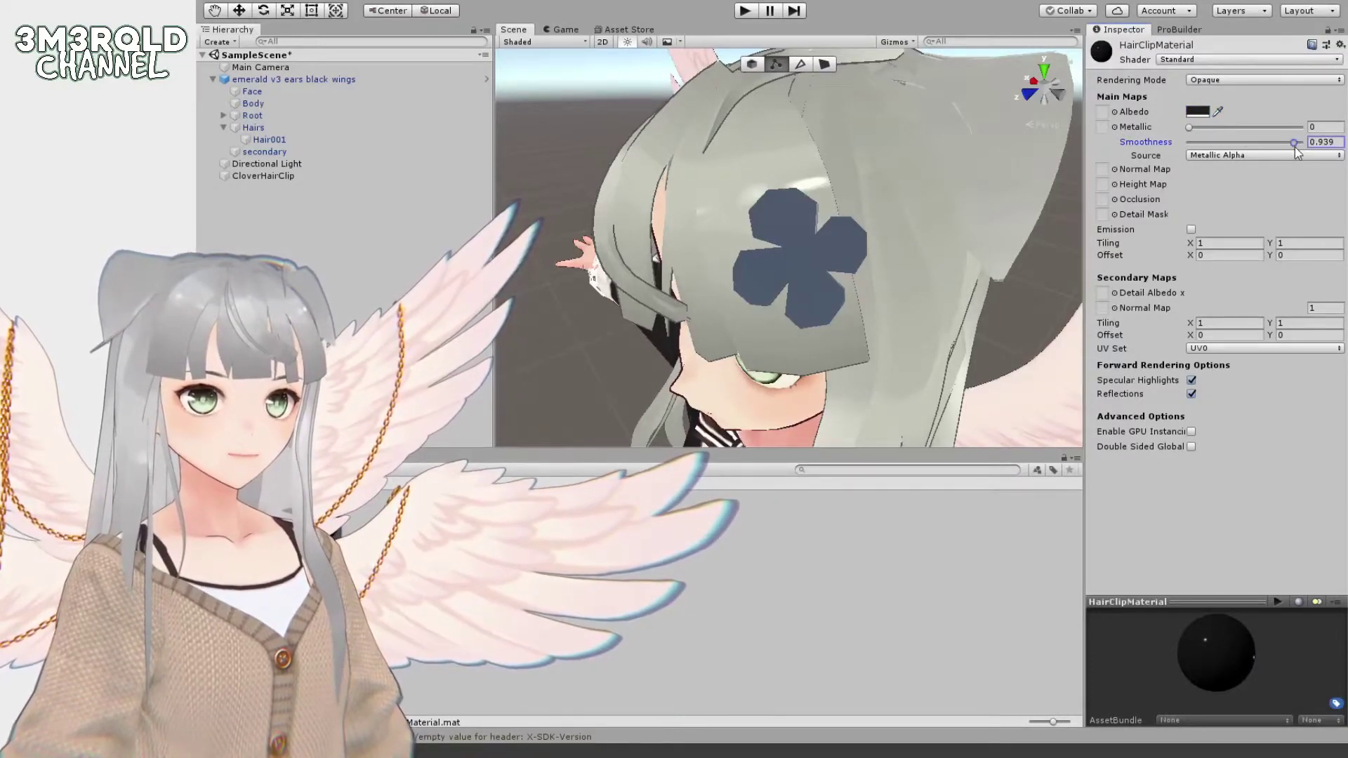
left_click(1262, 195)
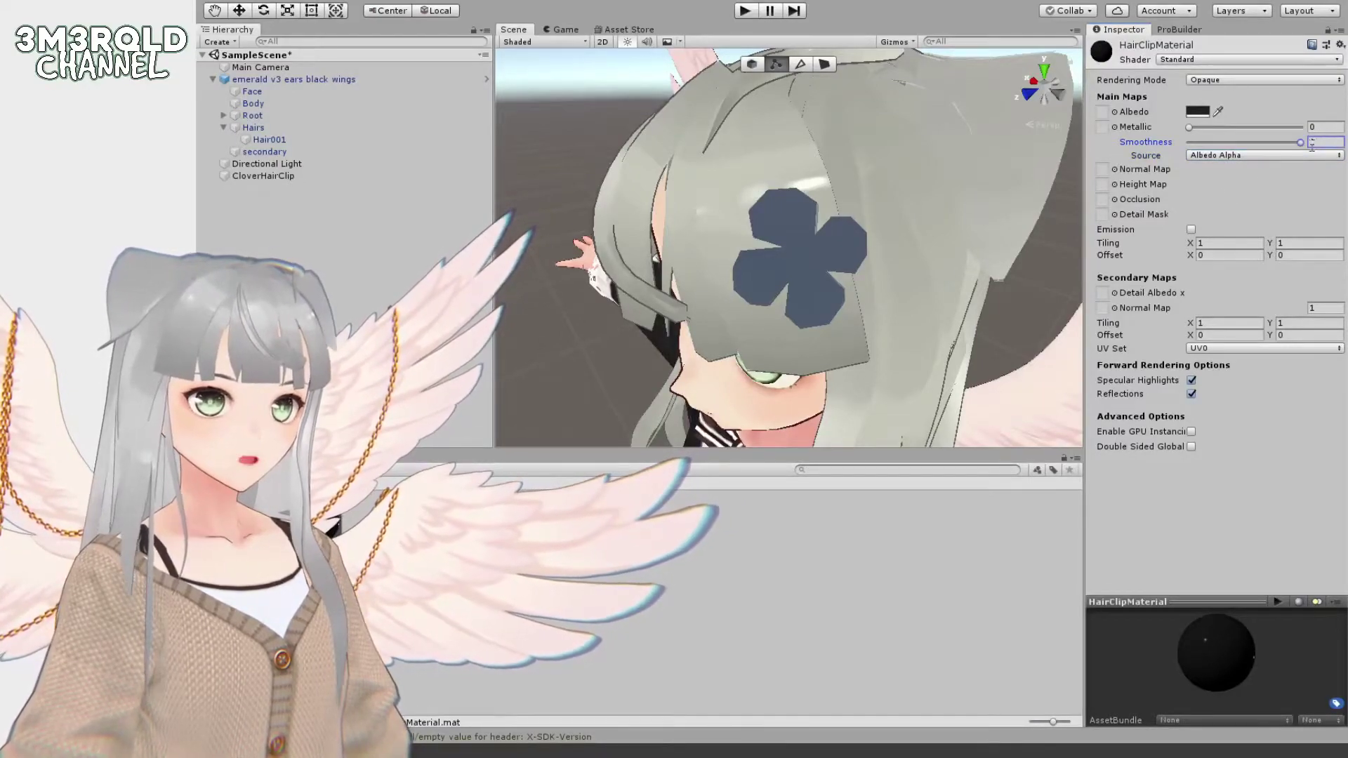
- Apply HairClipMaterial to the clover hair clip on the avatar's hair
left_click_drag(330, 523, 912, 288)
middle_click_drag(913, 288, 822, 288)
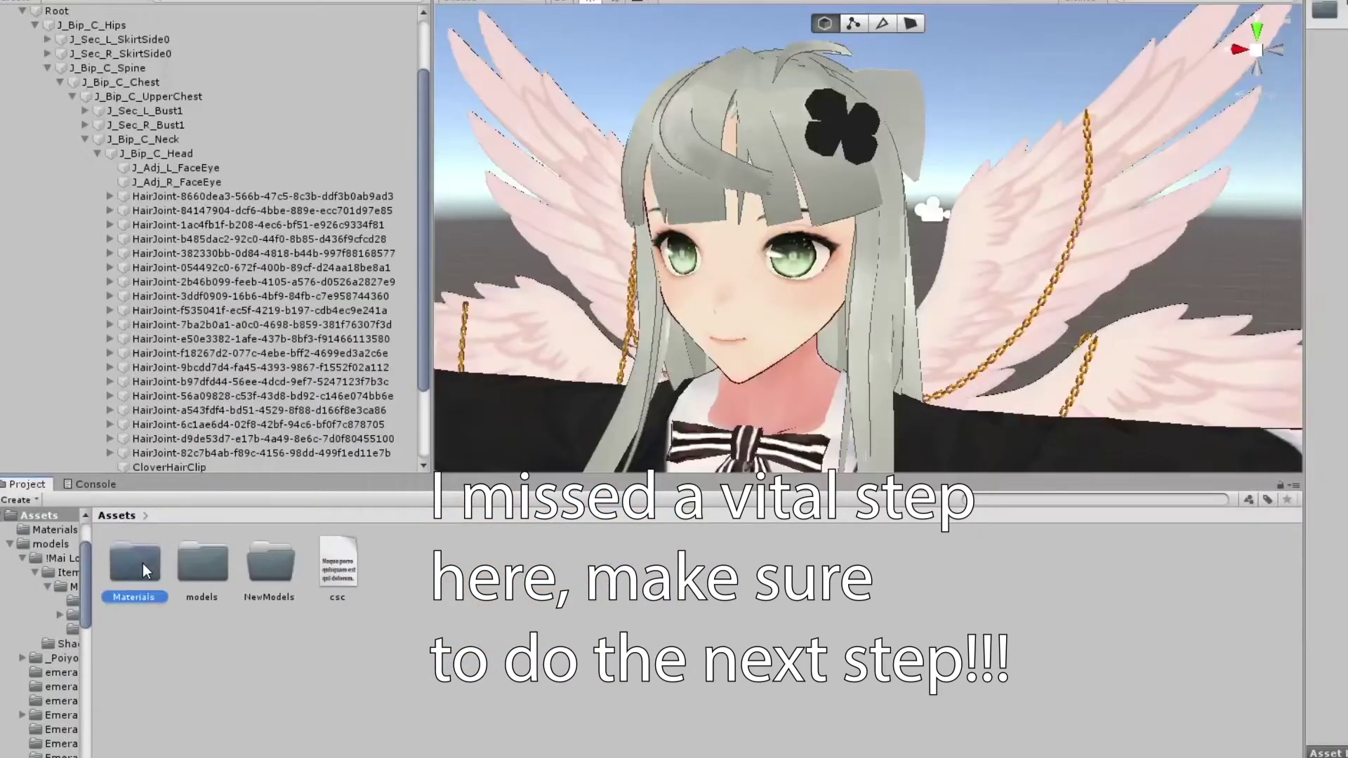
- Change the shader of the hair clip's HairClipMaterial to VRM/MToon
double_click(143, 568)
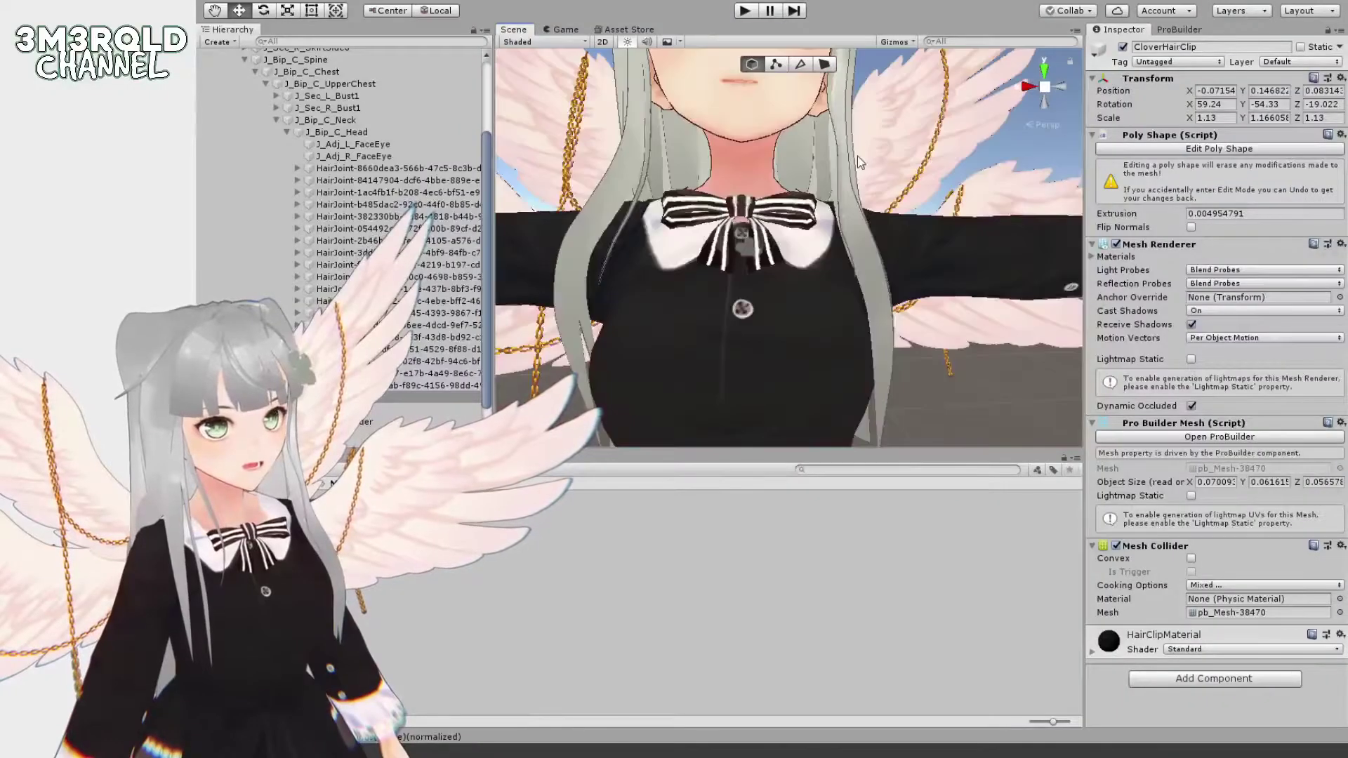
key("f")
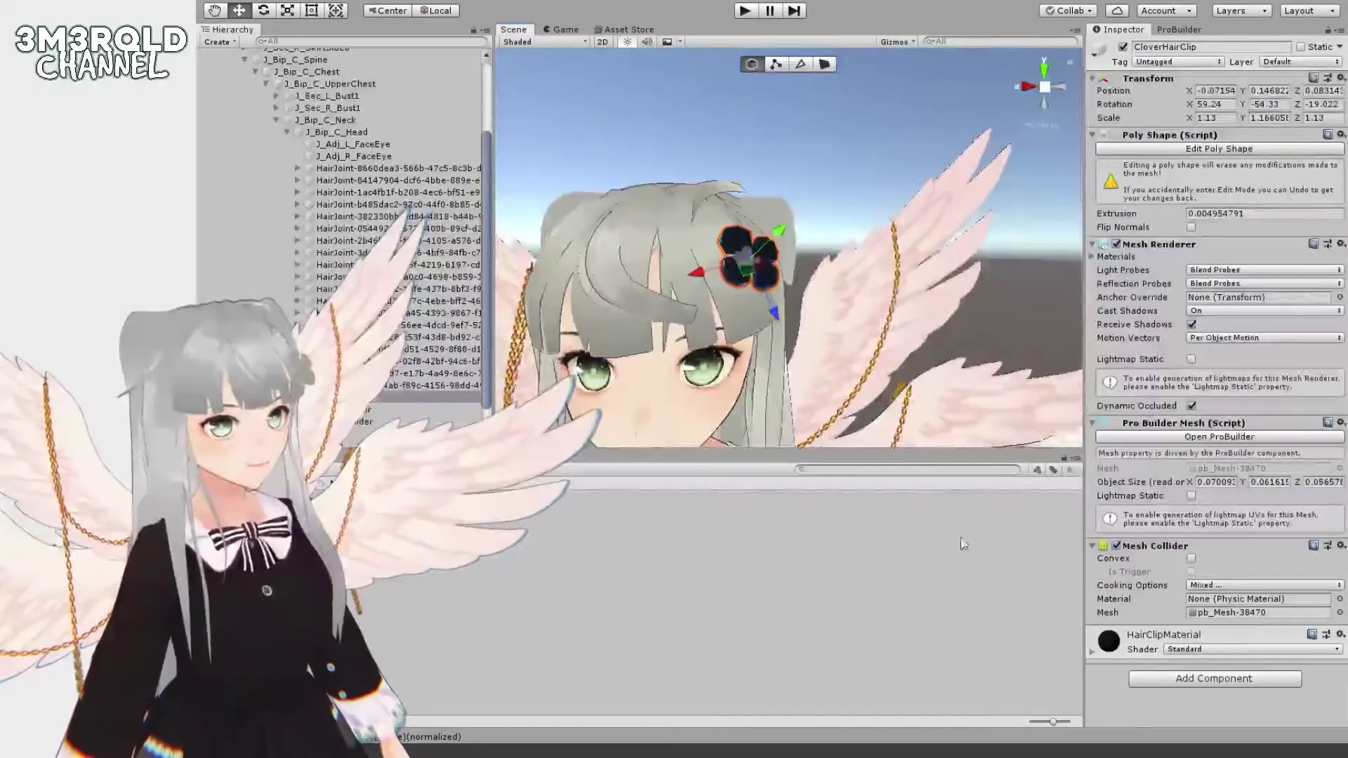
left_click(1140, 640)
scroll(1165, 628, "down", 5)
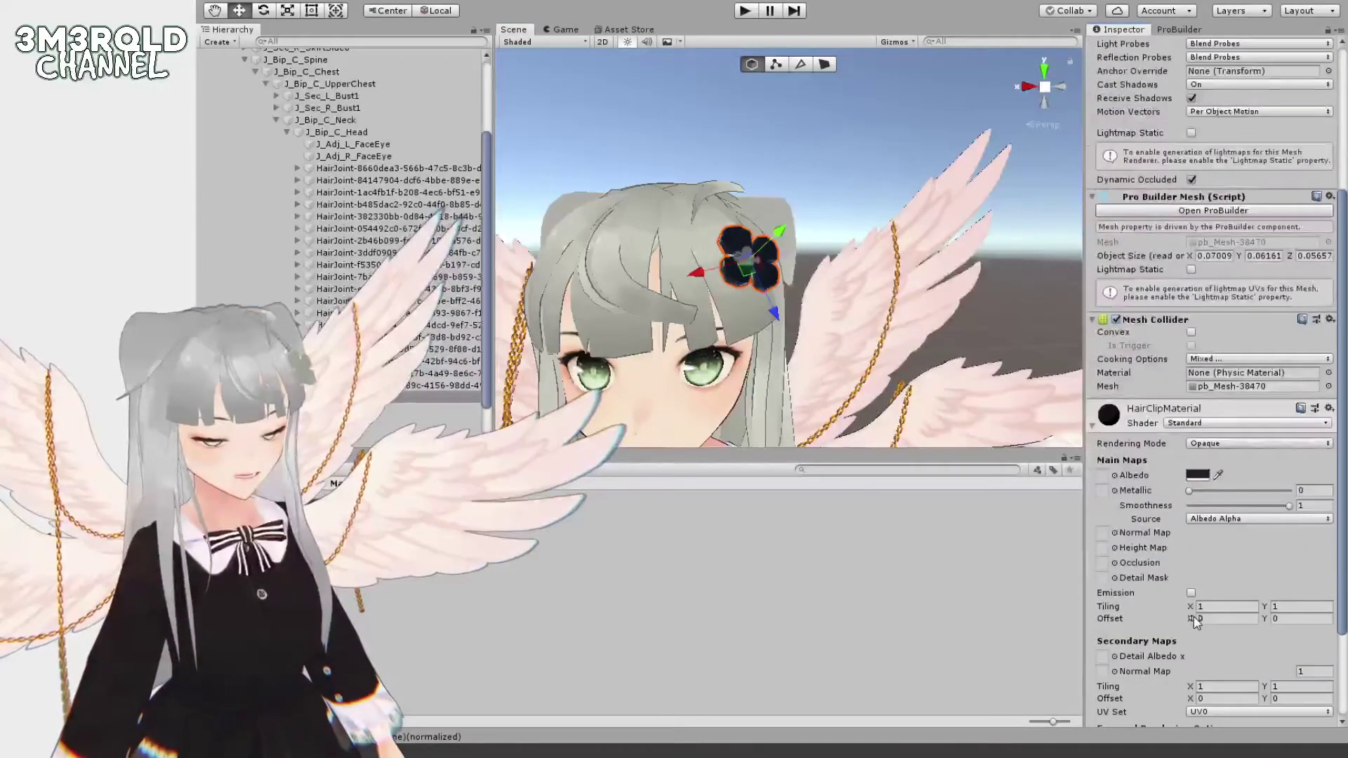
scroll(1174, 487, "down", 2)
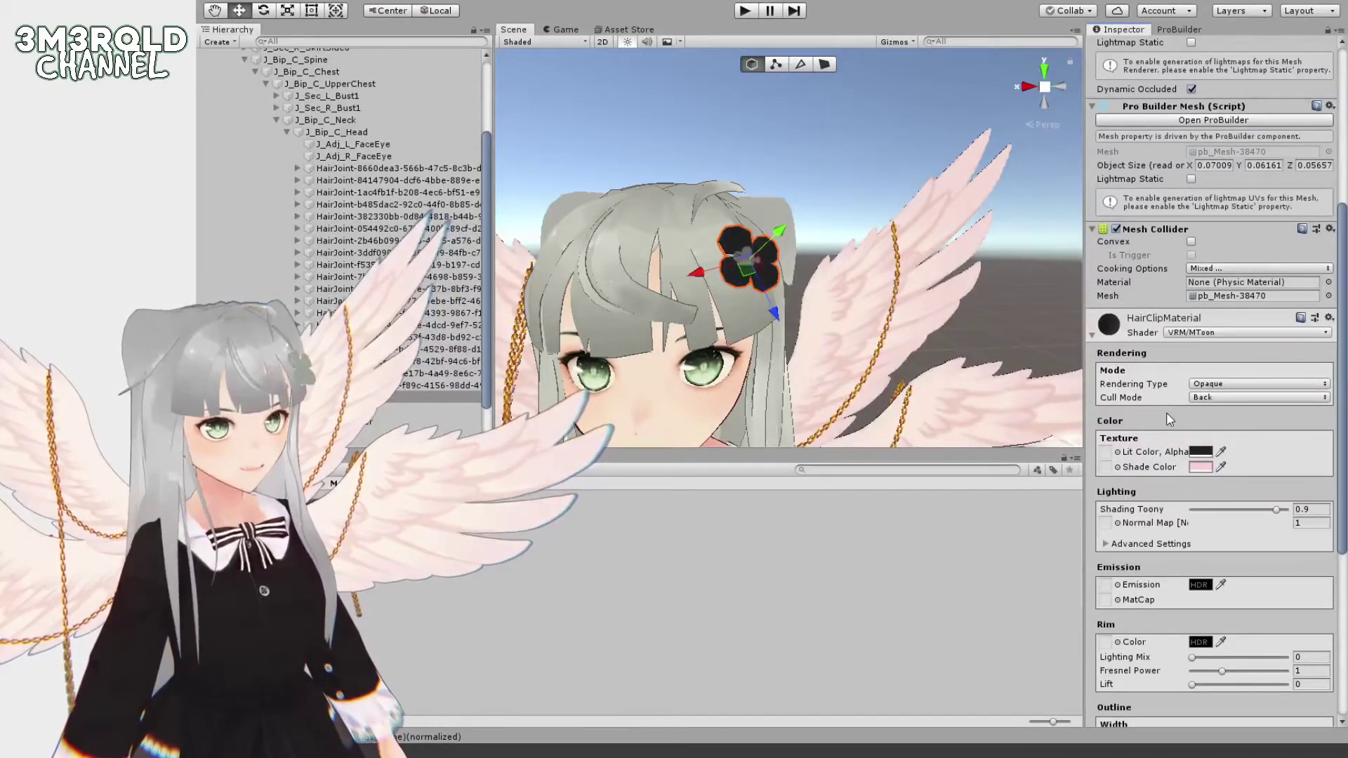
left_click(927, 536)
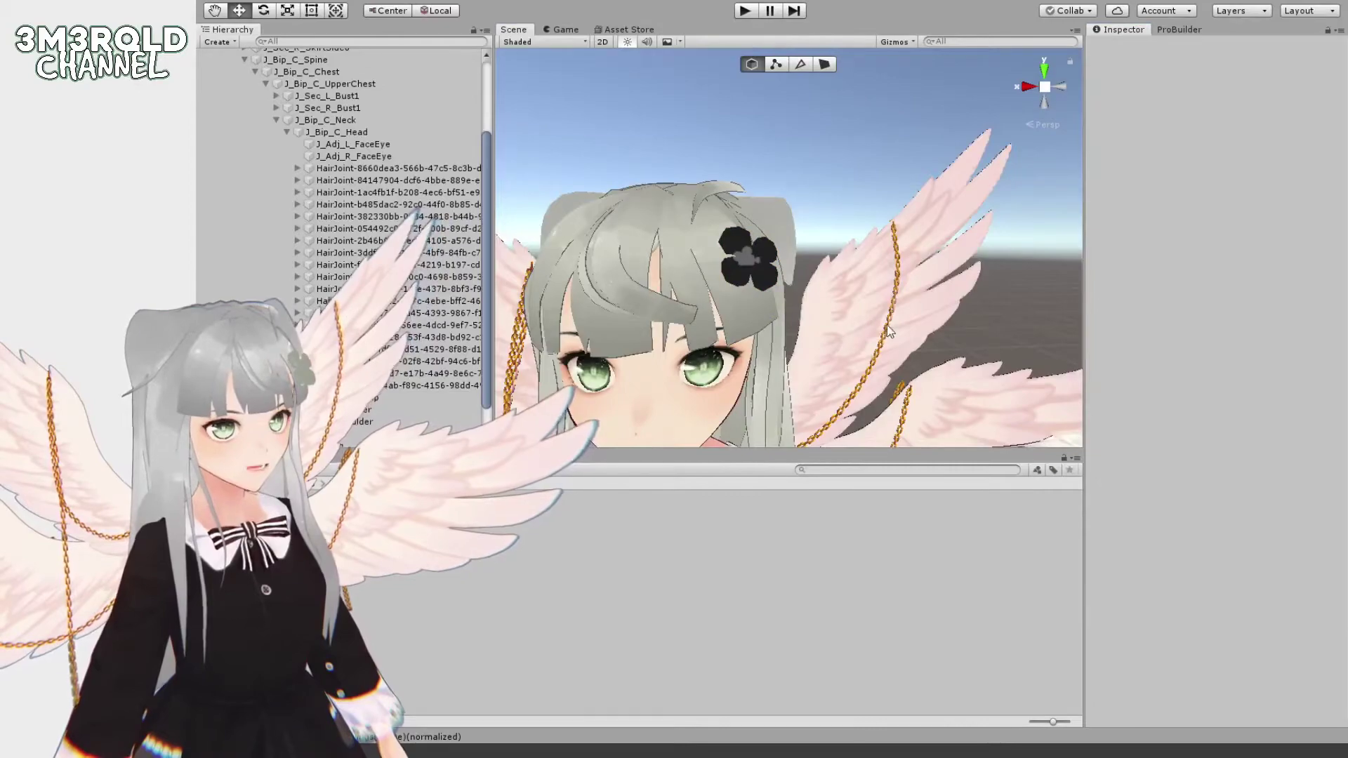
- Select the avatar's root object emerald v3 ears black wings and start its export with UniVRM-0.70.0
right_click_drag(887, 328, 775, 335)
scroll(827, 349, "down", 3)
right_click_drag(842, 351, 869, 364)
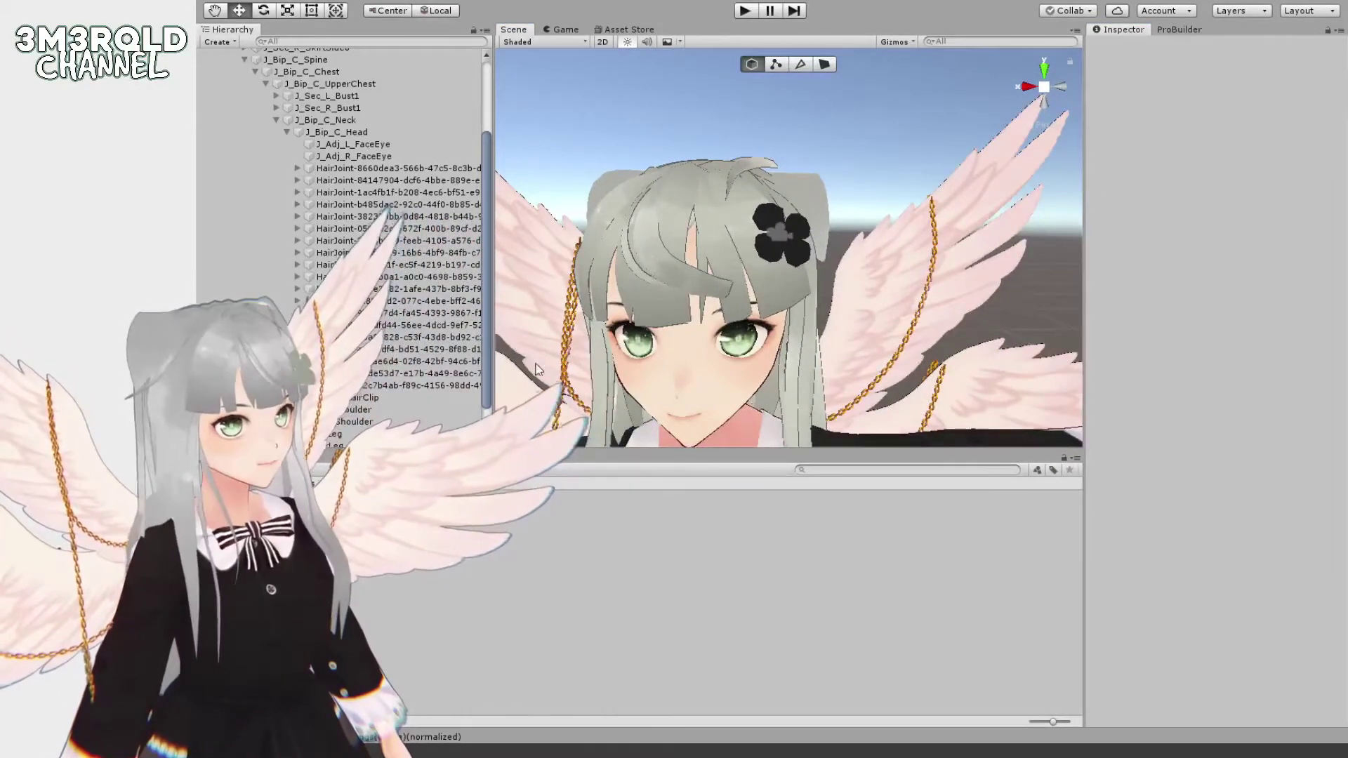
scroll(351, 210, "up", 3)
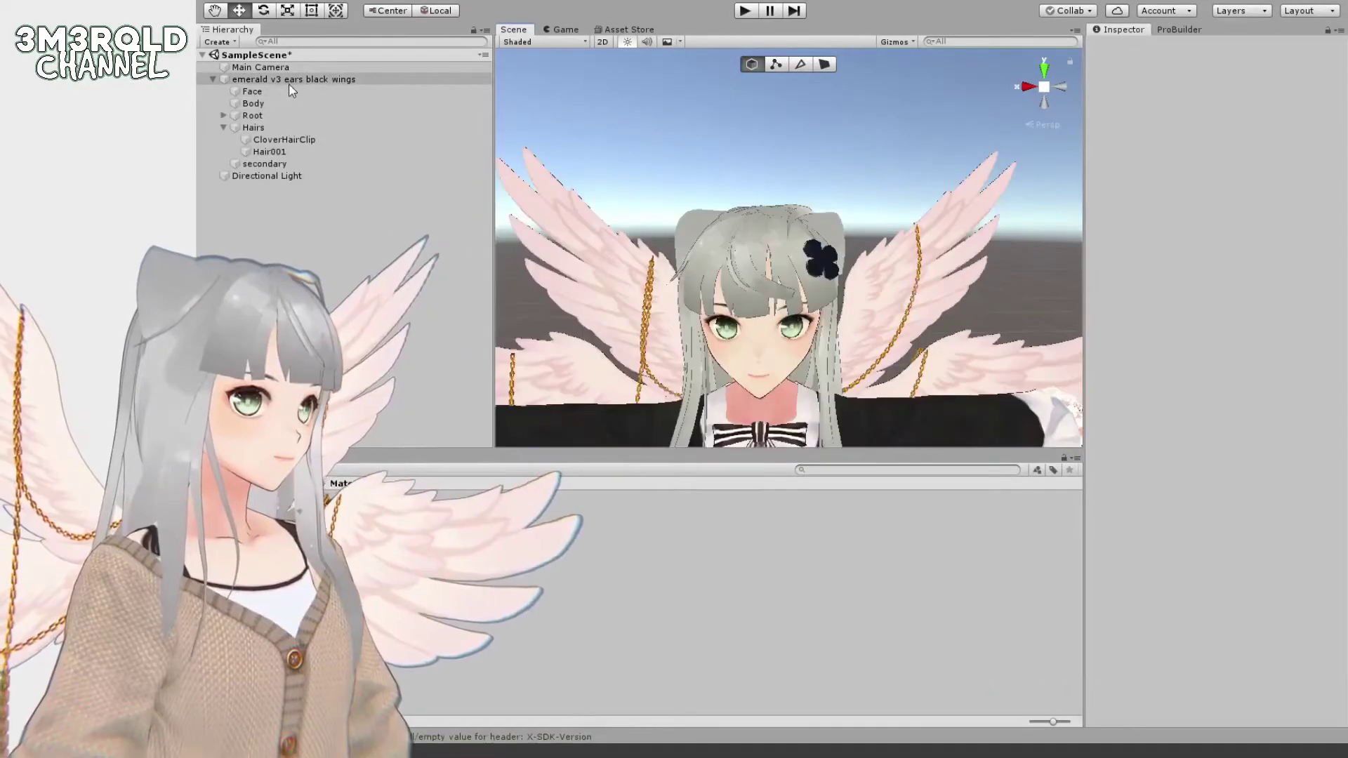
left_click(314, 78)
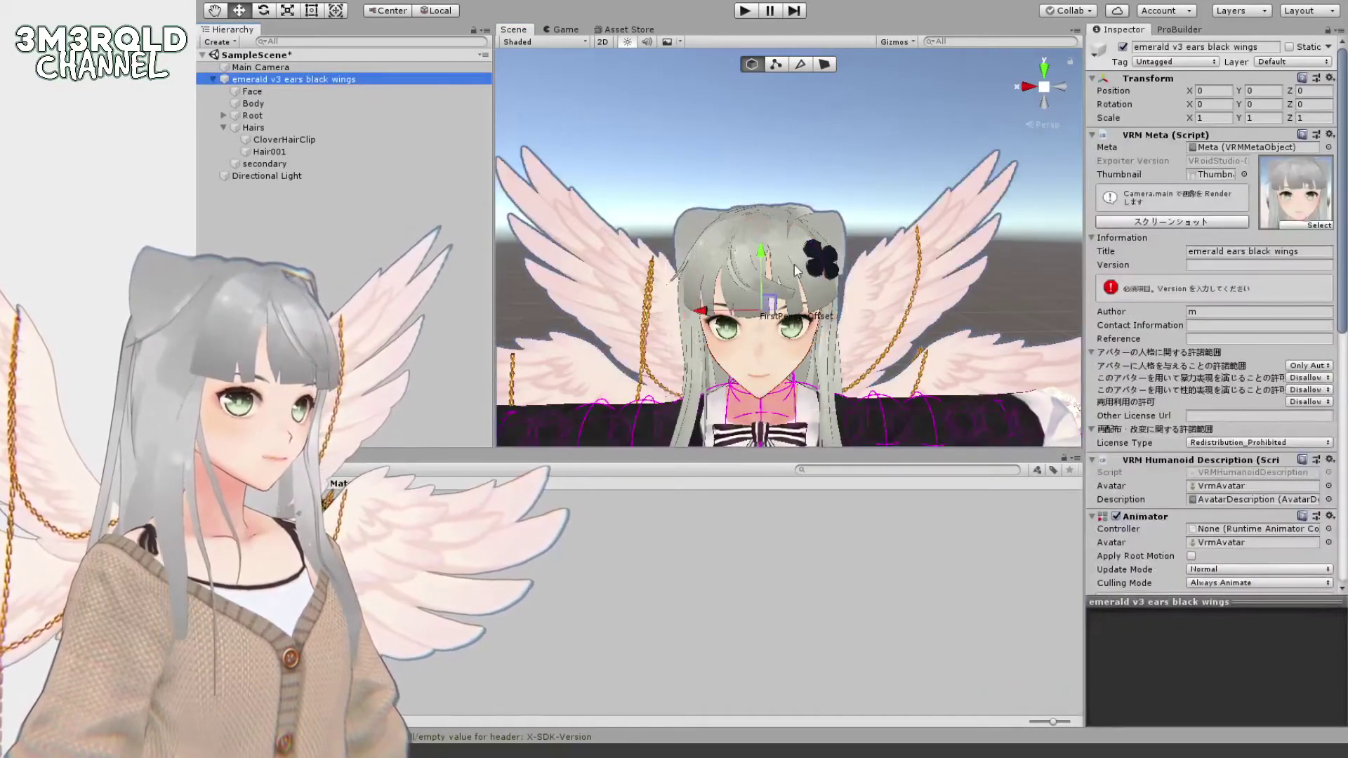
scroll(829, 298, "down", 10)
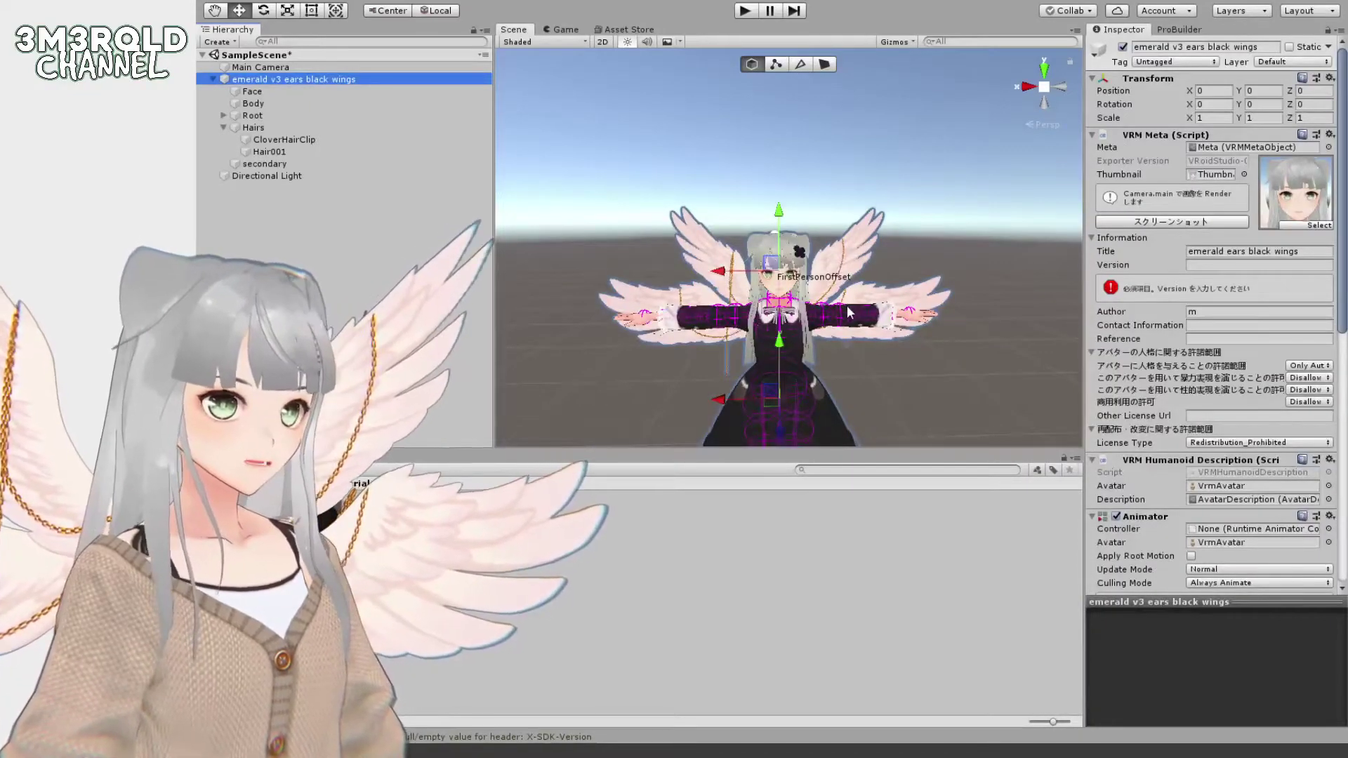
scroll(846, 306, "up", 3)
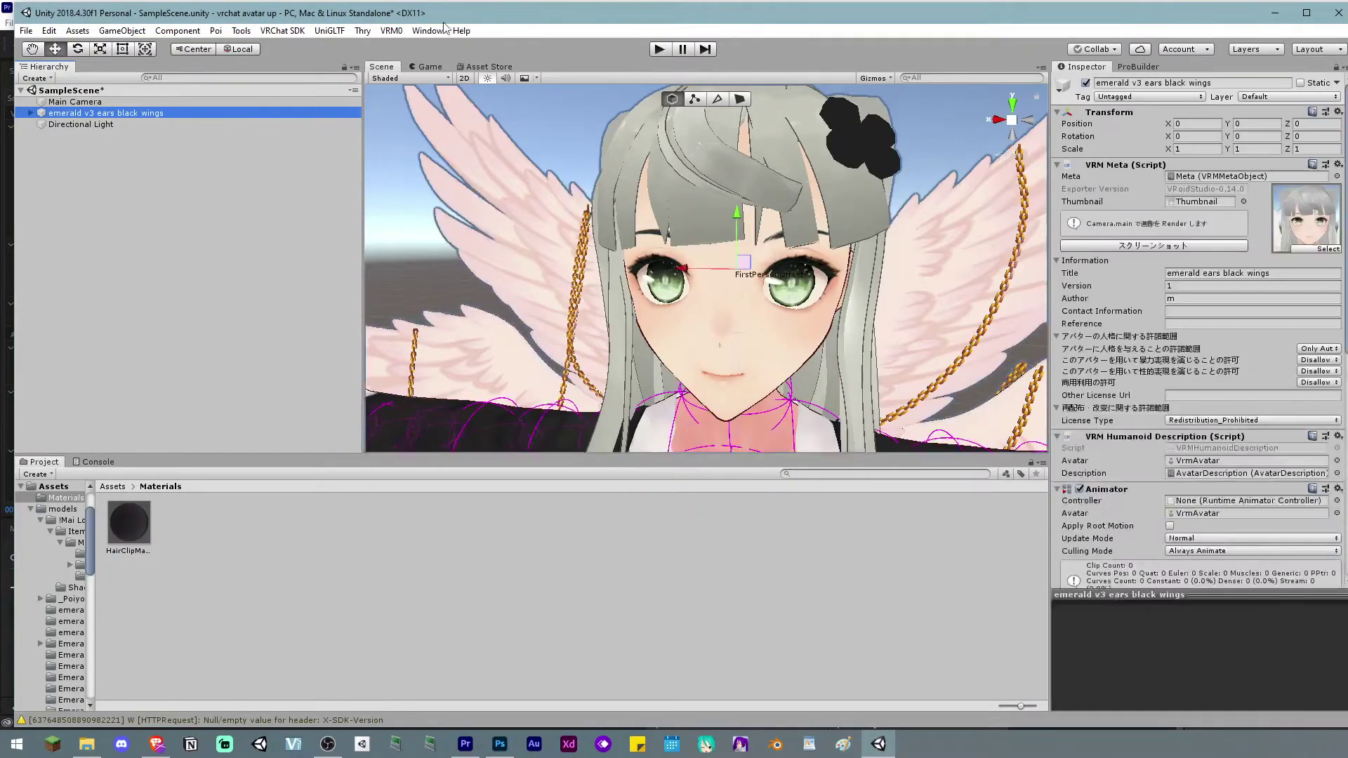
left_click(391, 31)
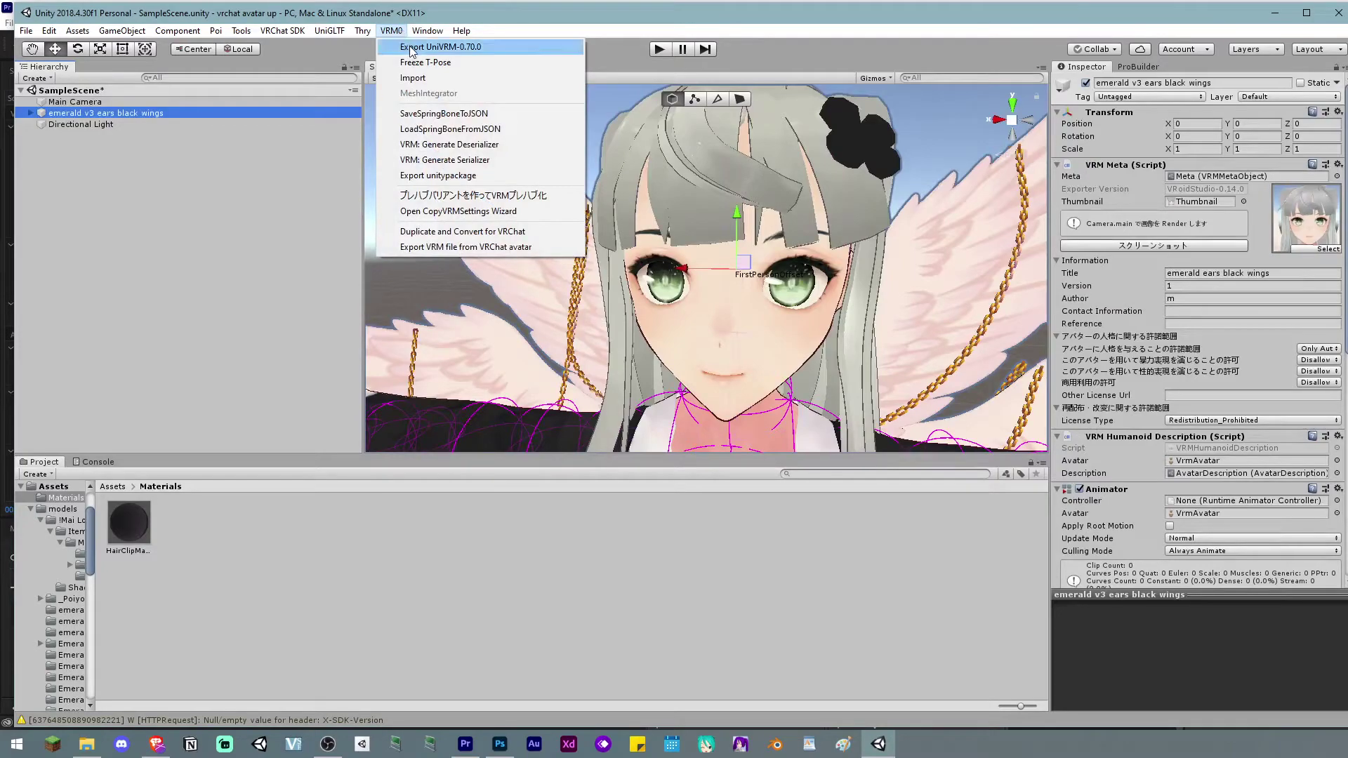
left_click(412, 50)
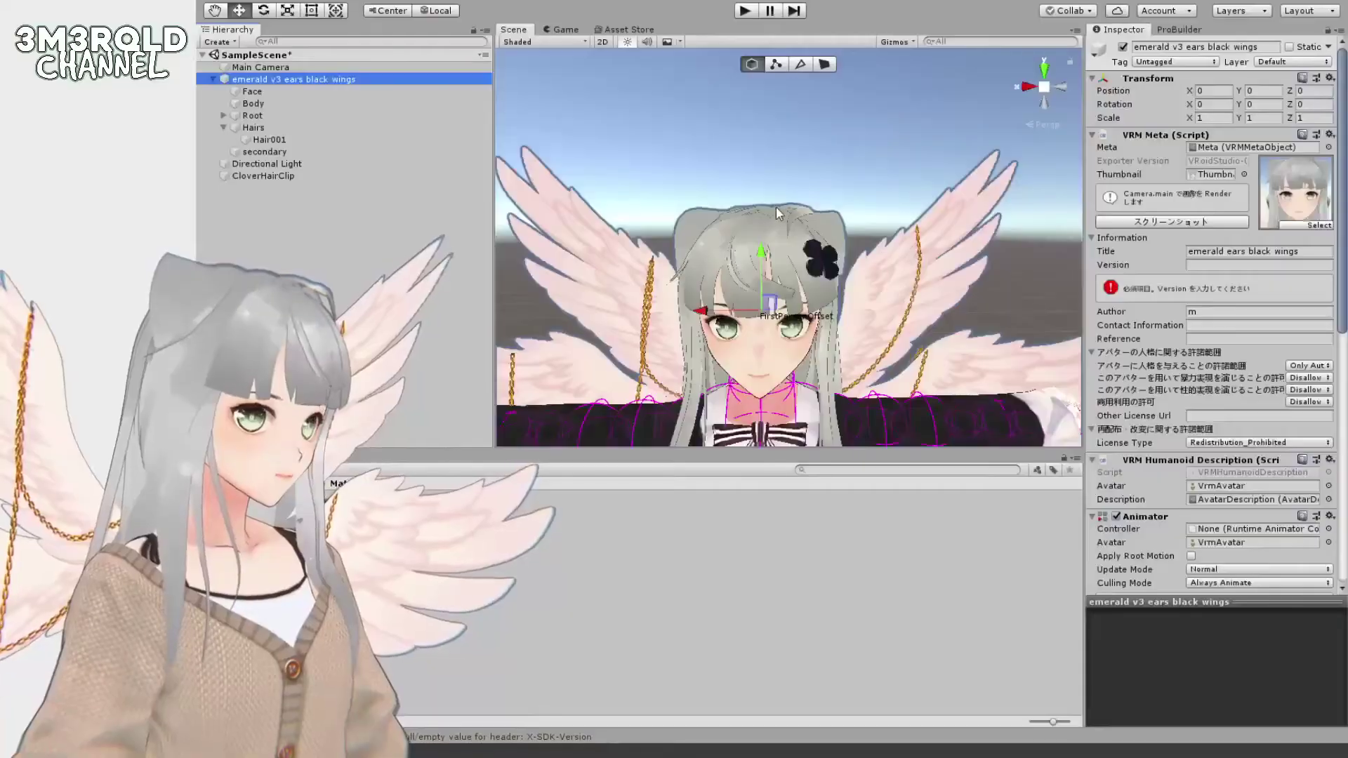
- Nest CloverHairClip under the avatar's Hairs object, next to Hair001
left_click(776, 209)
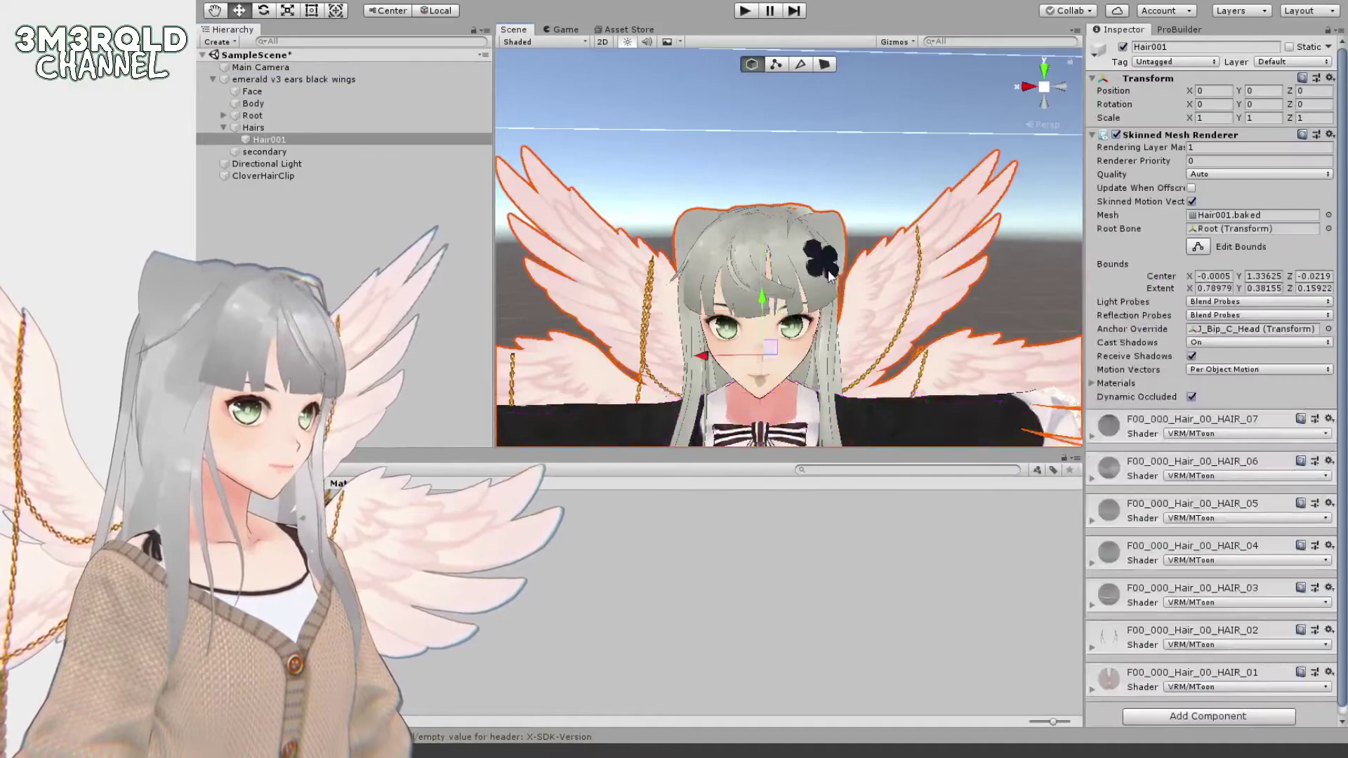
left_click(818, 258)
left_click(260, 128)
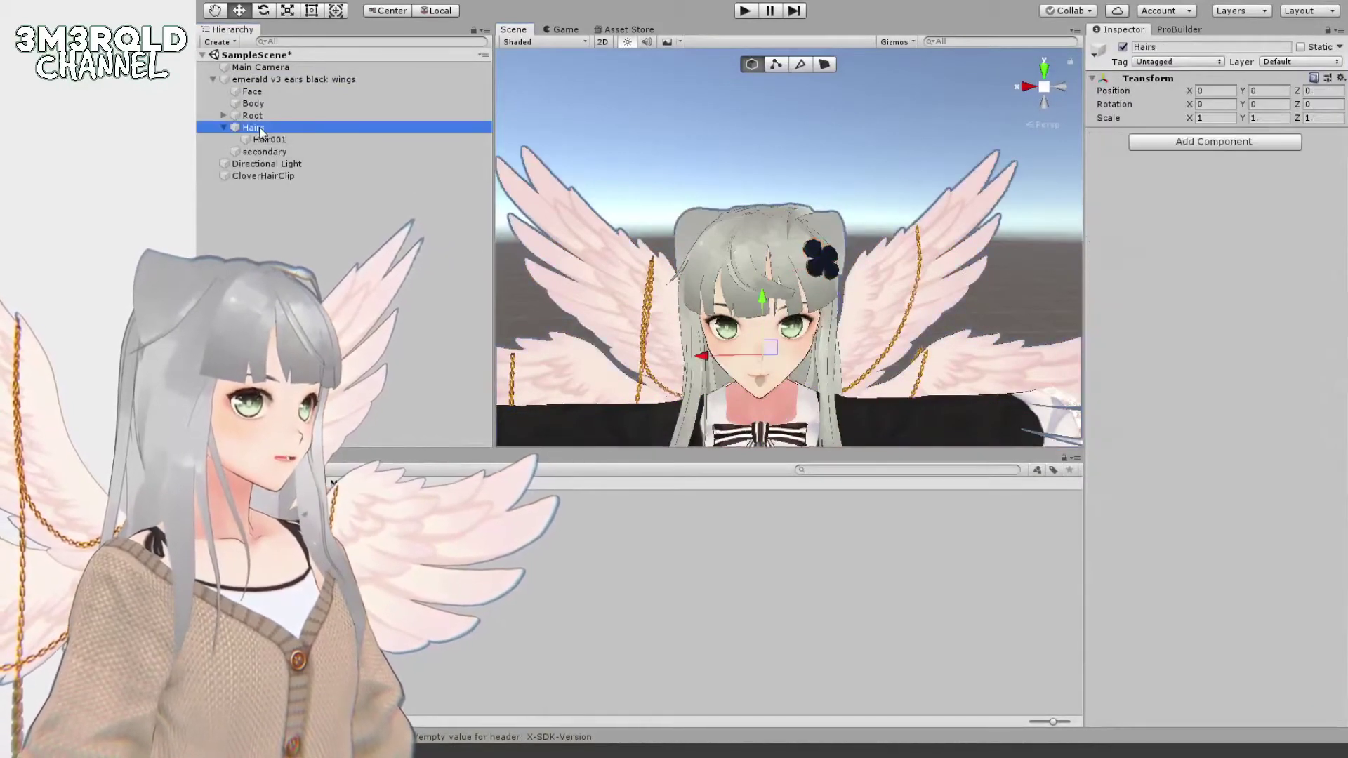
left_click(266, 140)
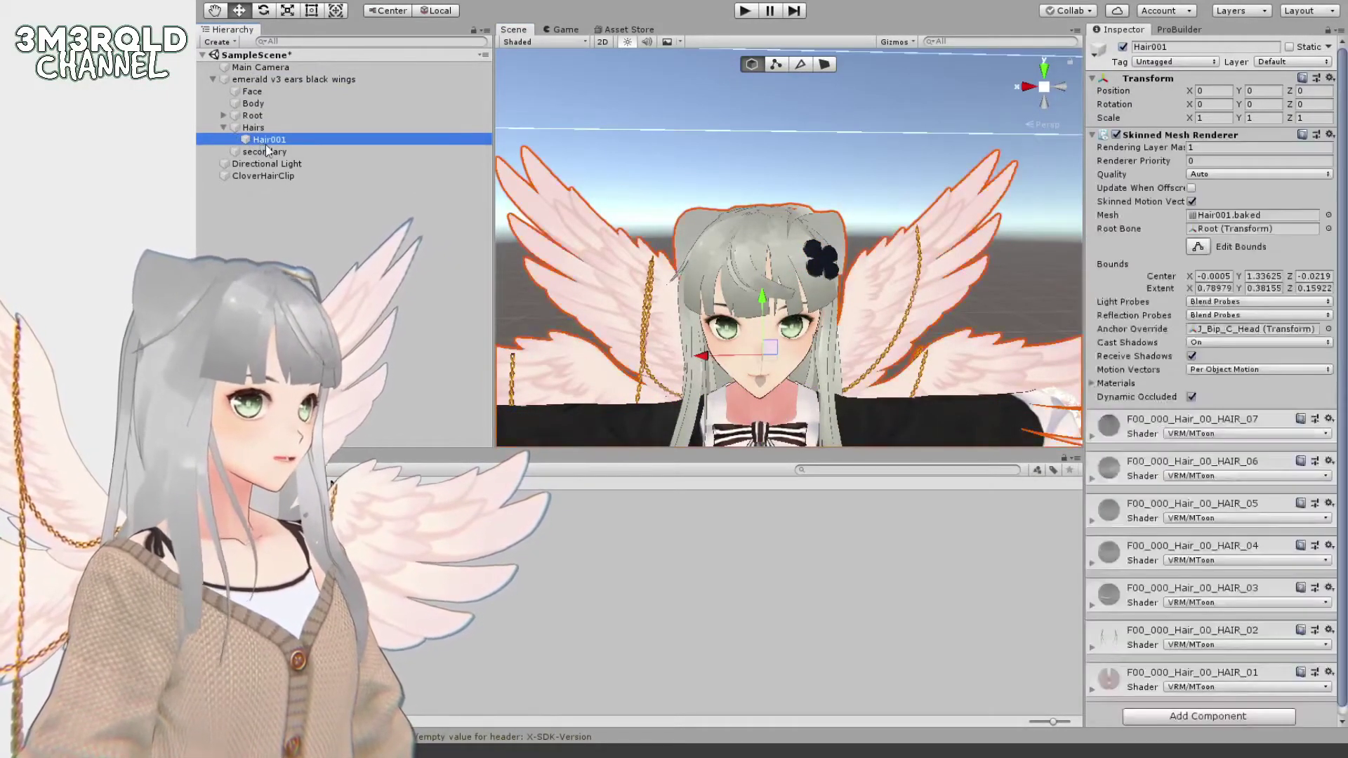
left_click_drag(279, 181, 280, 132)
left_click(347, 235)
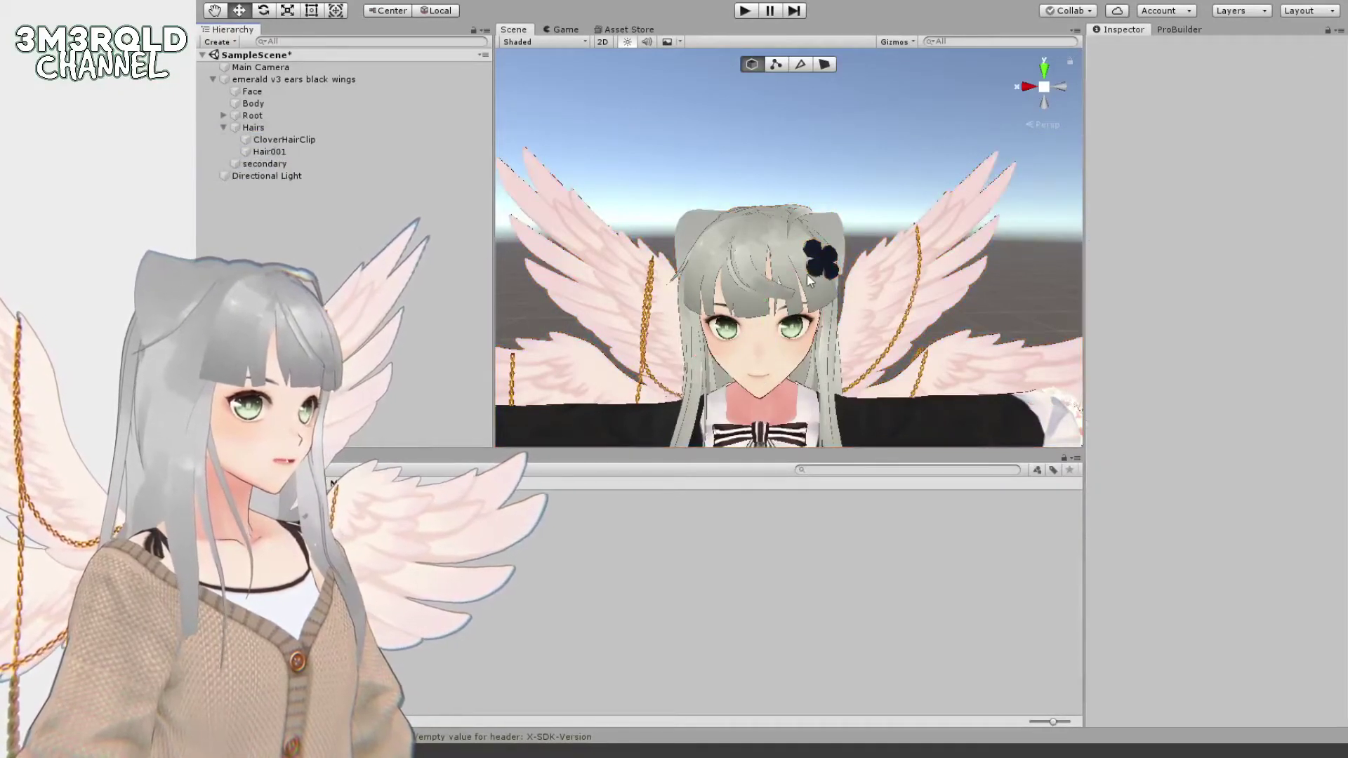
scroll(807, 272, "down", 5)
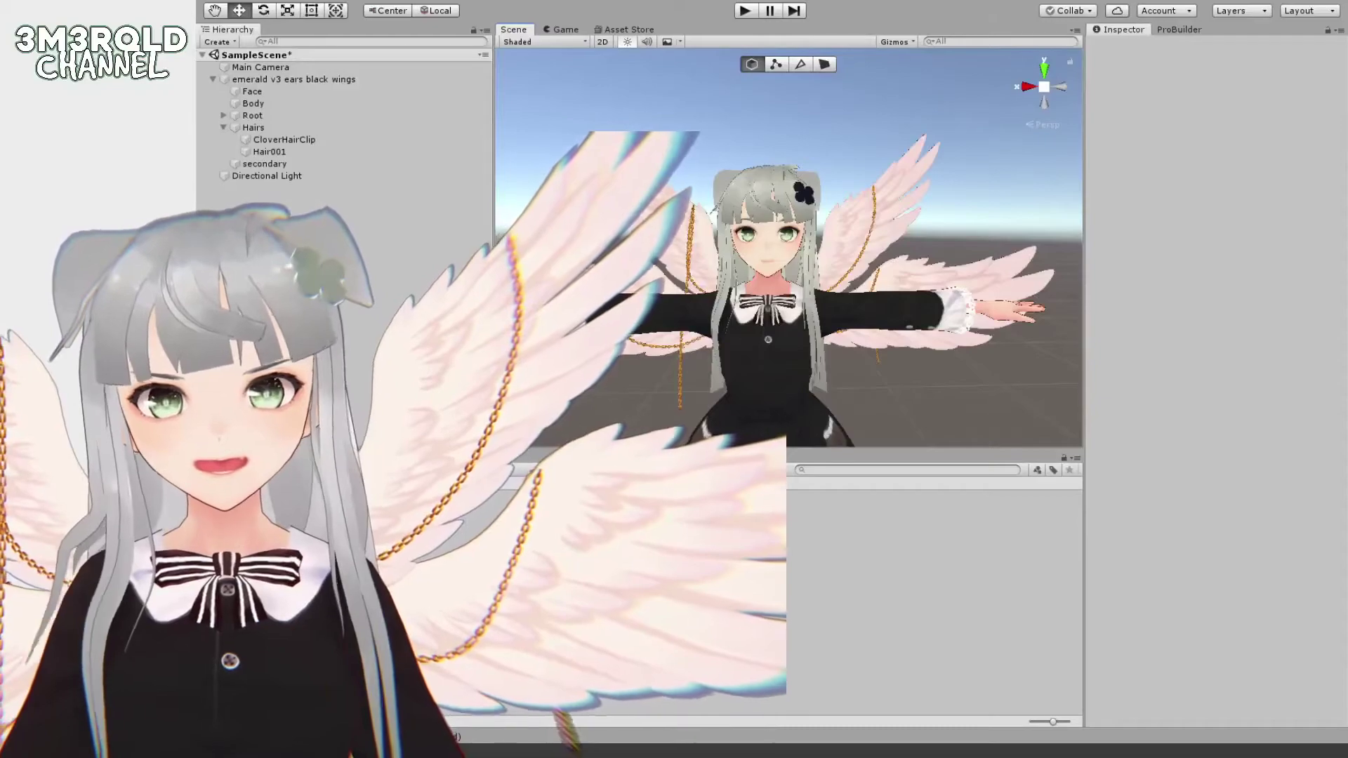